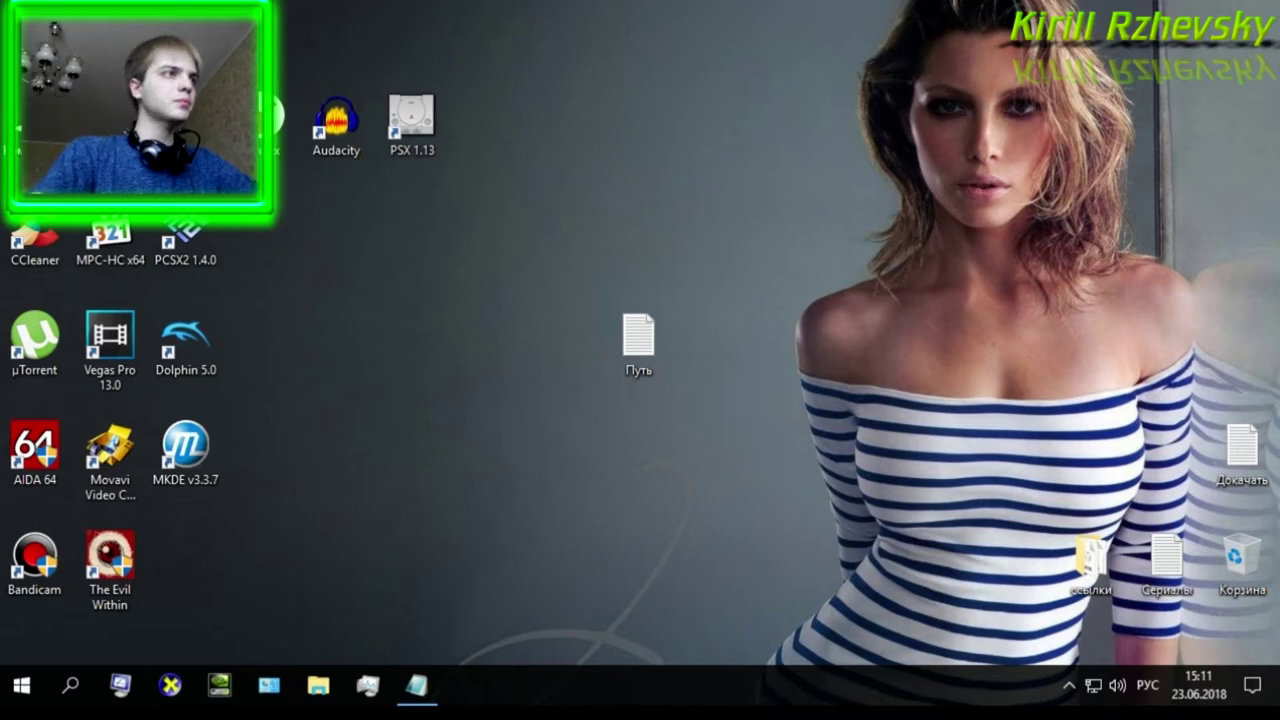
- Open File Explorer and browse to the personal user folder inside Пользователи on Локальный диск (D:)
{"action": "key", "text": "super+e"}
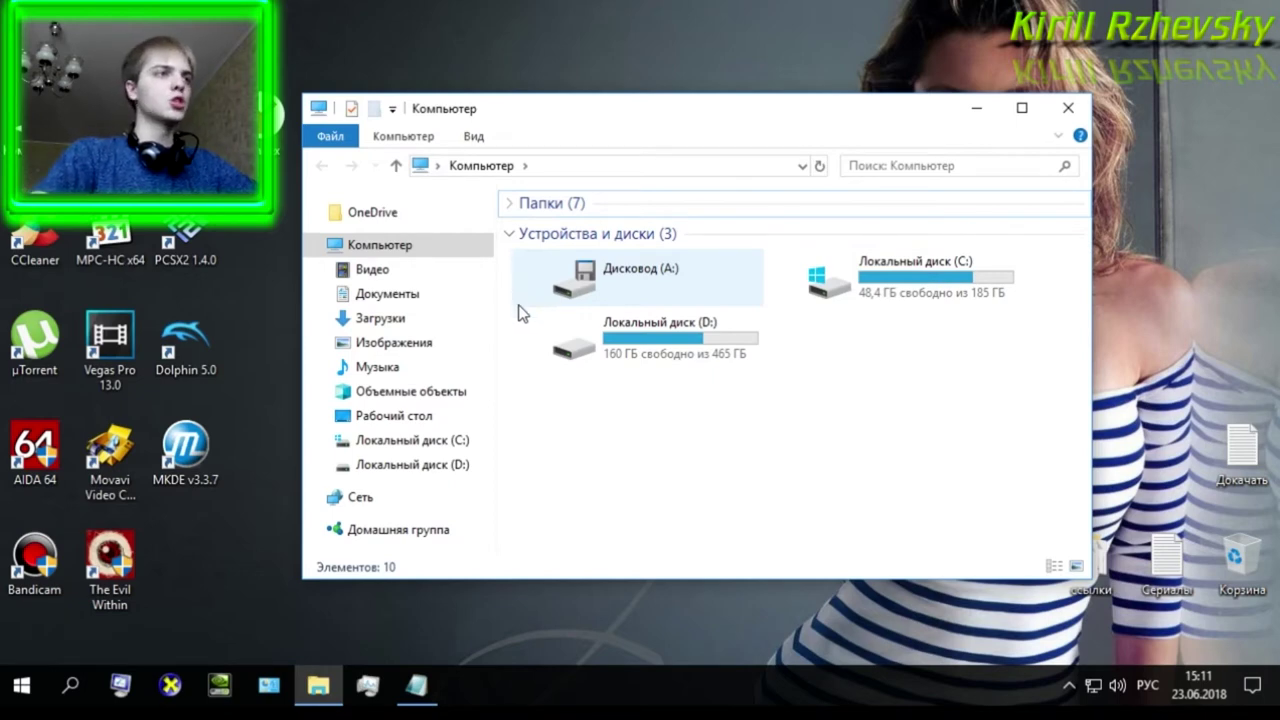
{"action": "double_click", "coordinate": [703, 348]}
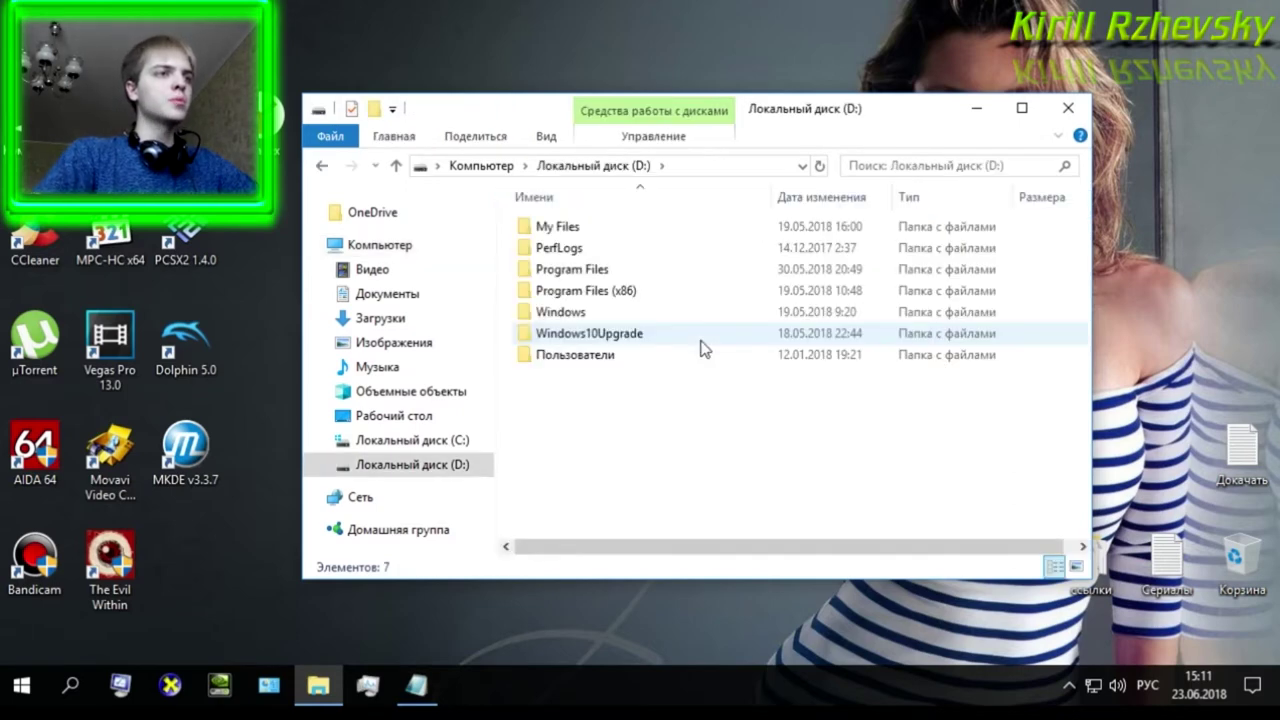
{"action": "double_click", "coordinate": [629, 355]}
{"action": "left_click", "coordinate": [588, 236]}
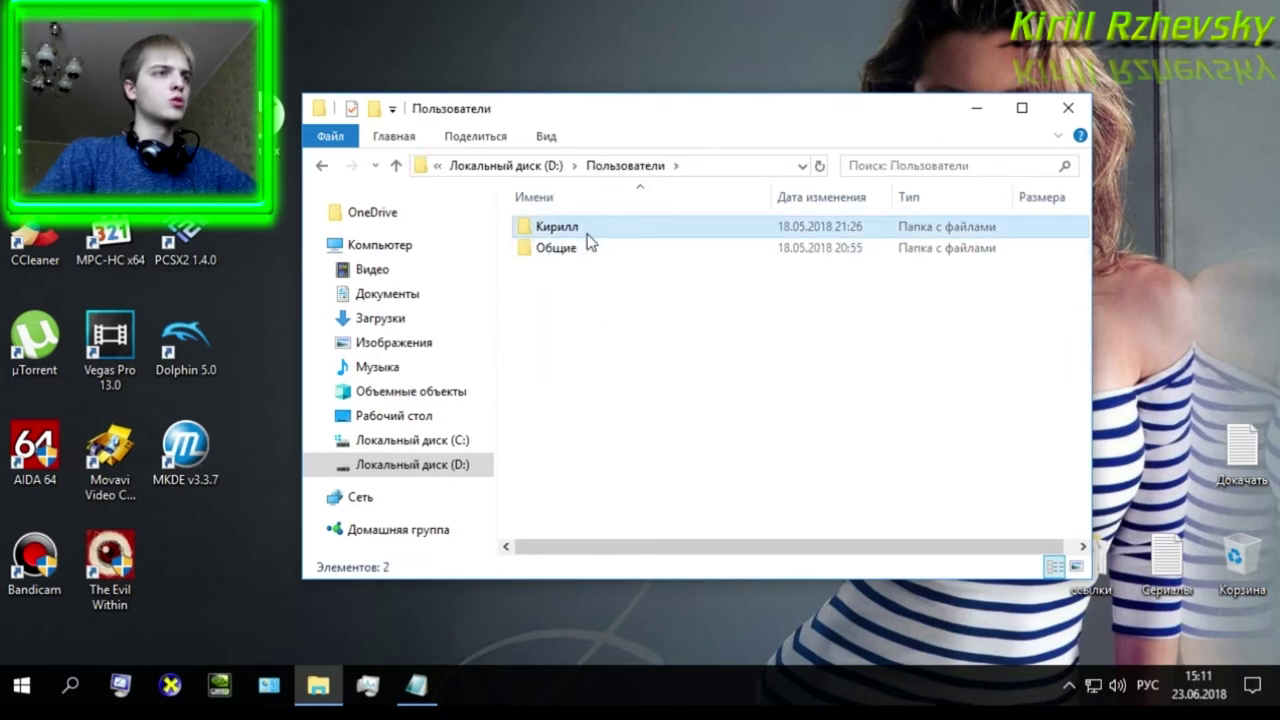
{"action": "double_click", "coordinate": [588, 233]}
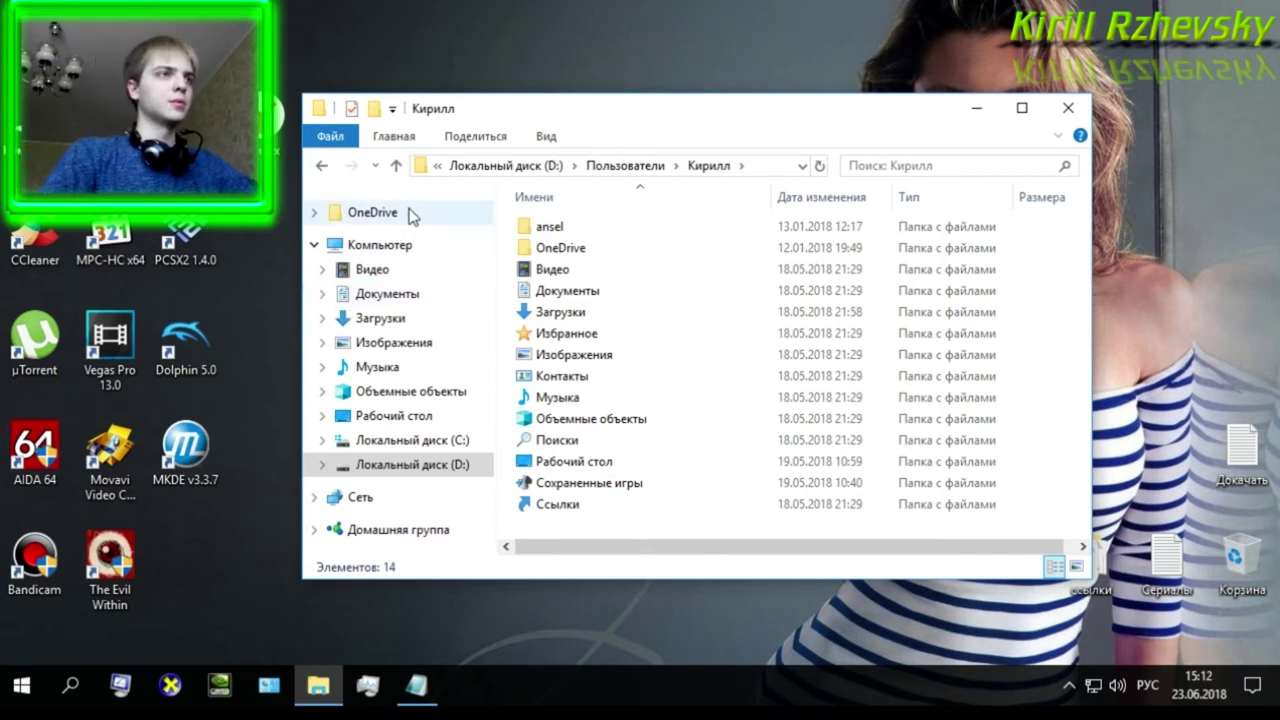
- In the folder options, set Explorer to open to "Этот компьютер" and accept the settings
{"action": "left_click", "coordinate": [395, 244]}
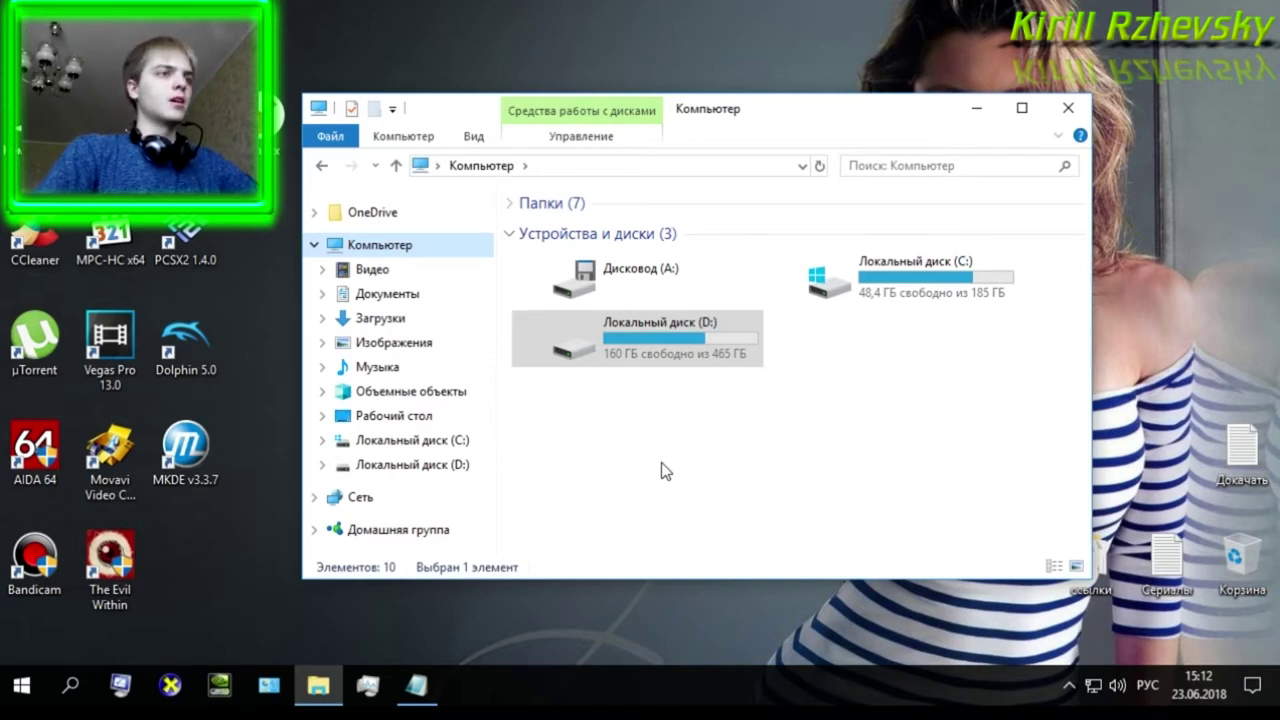
{"action": "left_click", "coordinate": [478, 137]}
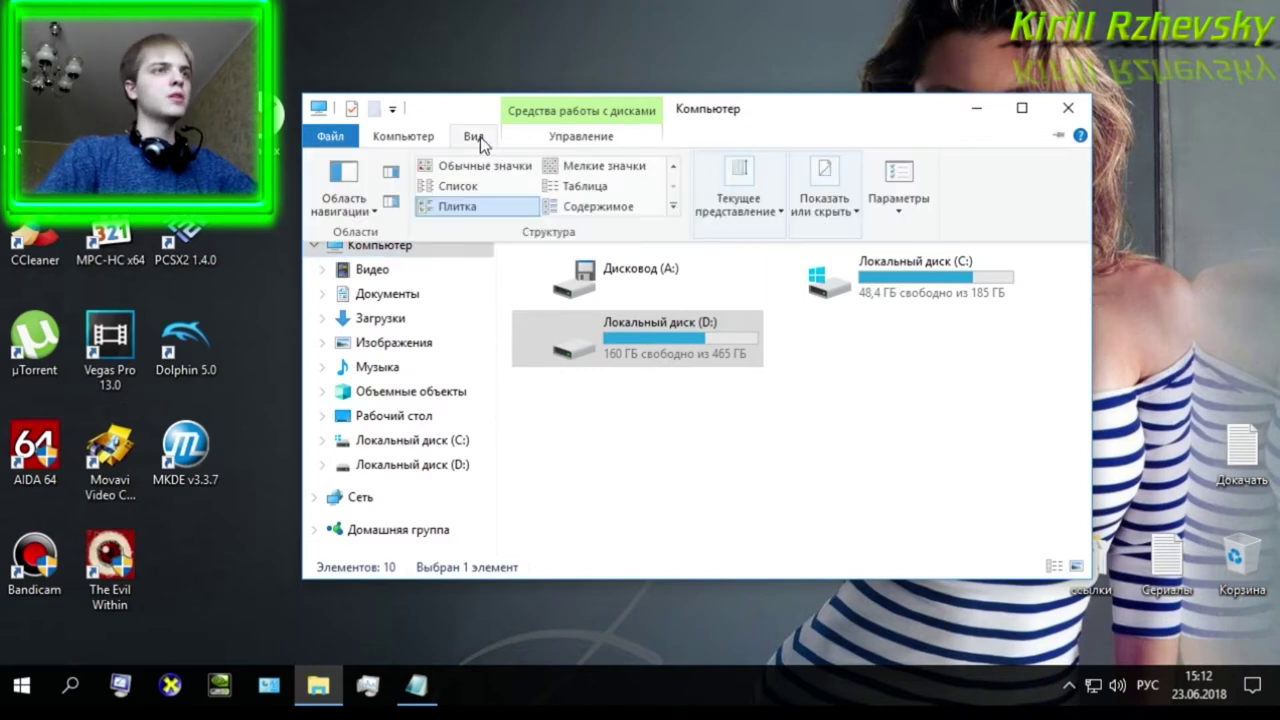
{"action": "left_click", "coordinate": [912, 208]}
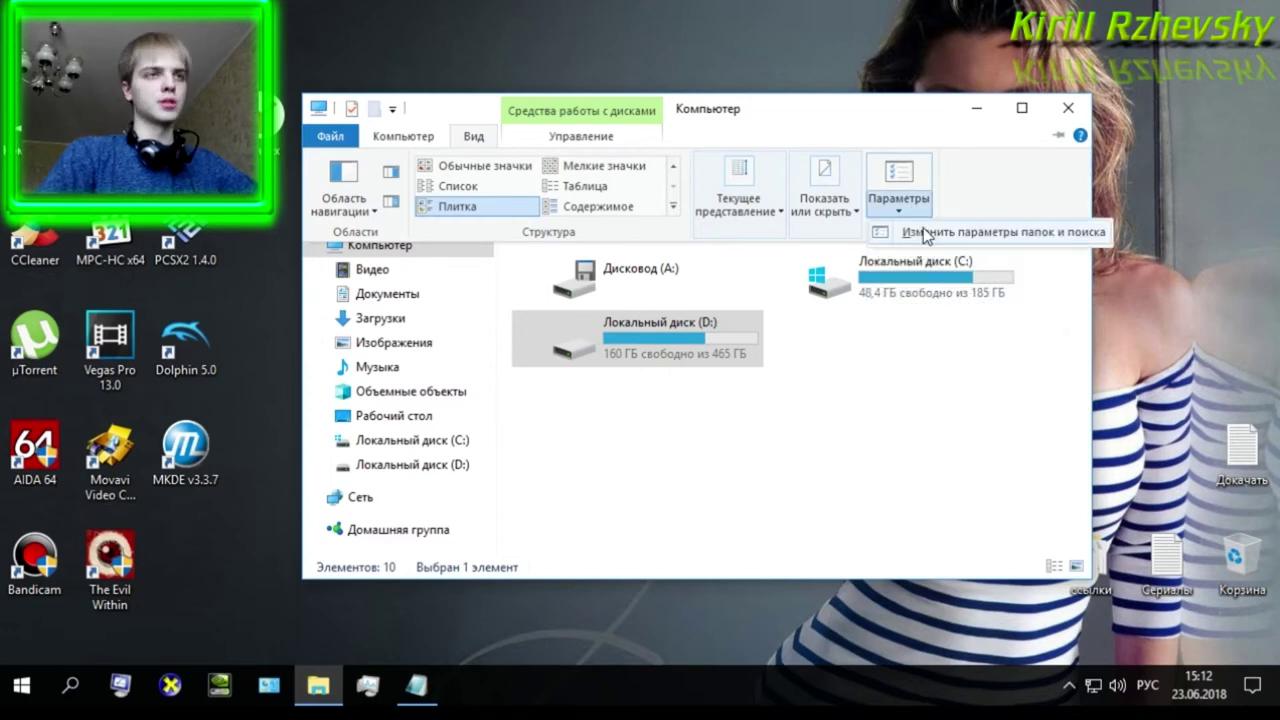
{"action": "left_click", "coordinate": [924, 232]}
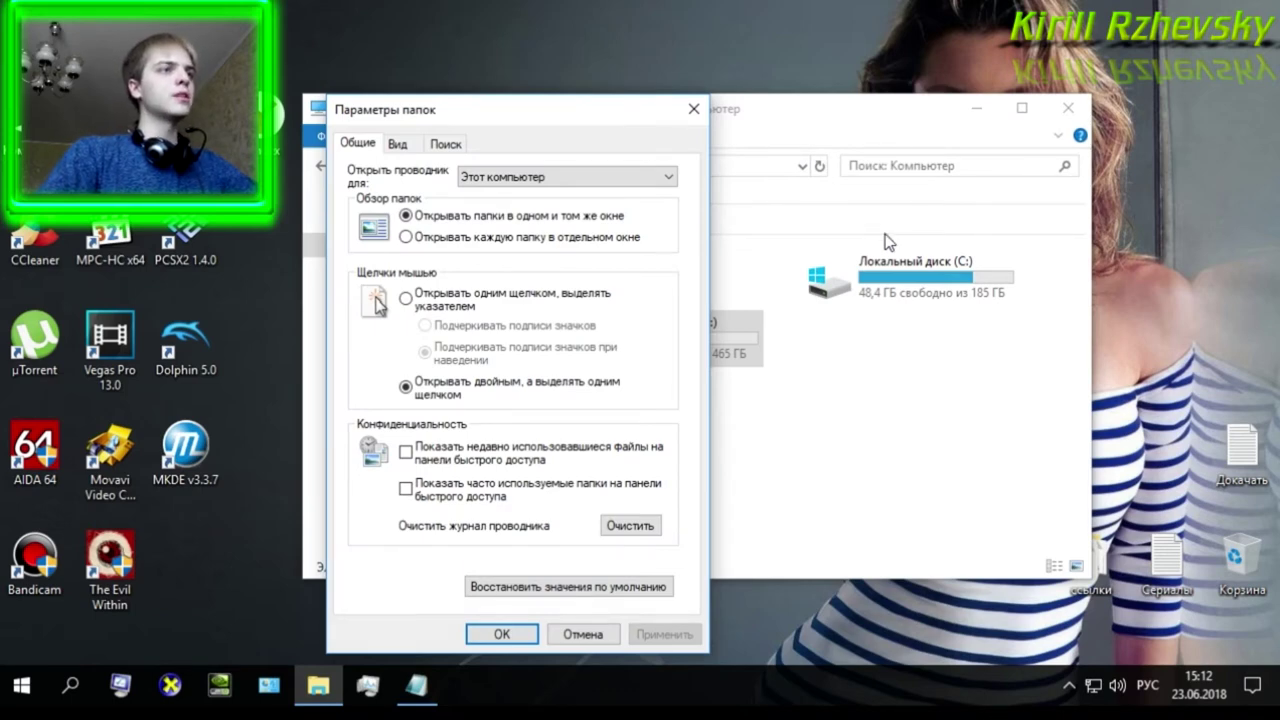
{"action": "left_click", "coordinate": [633, 183]}
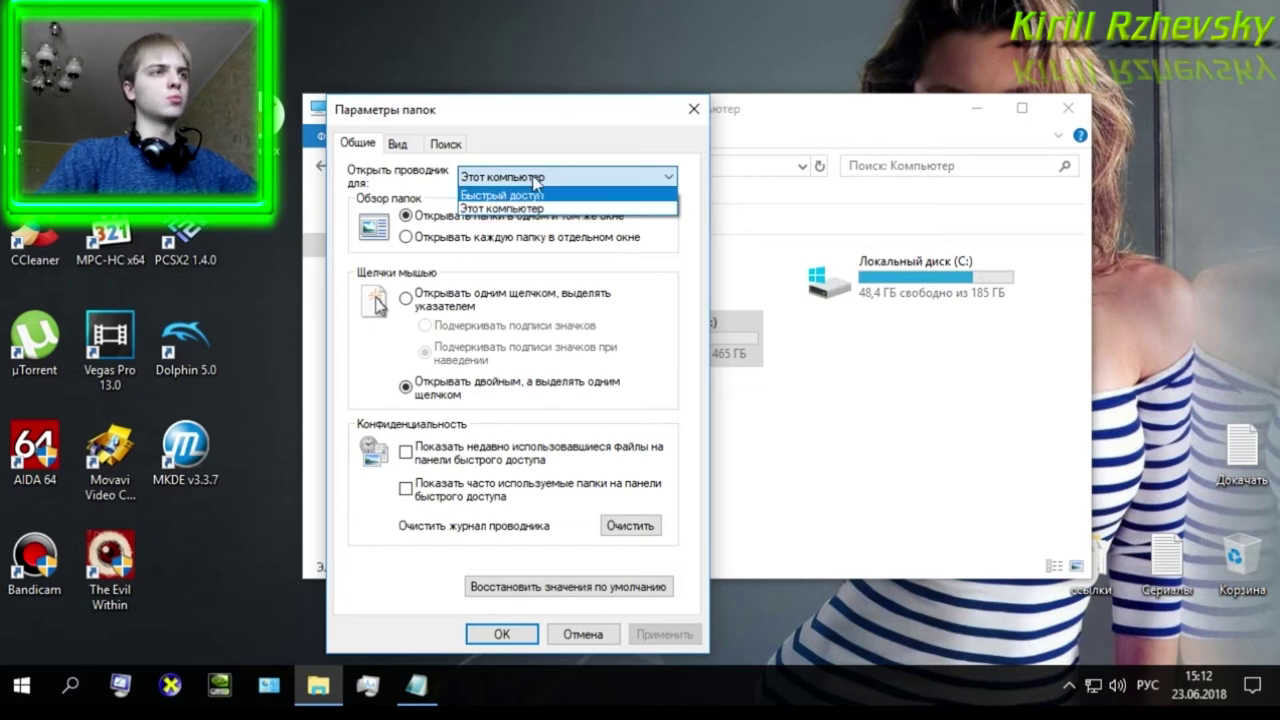
{"action": "left_click", "coordinate": [536, 178]}
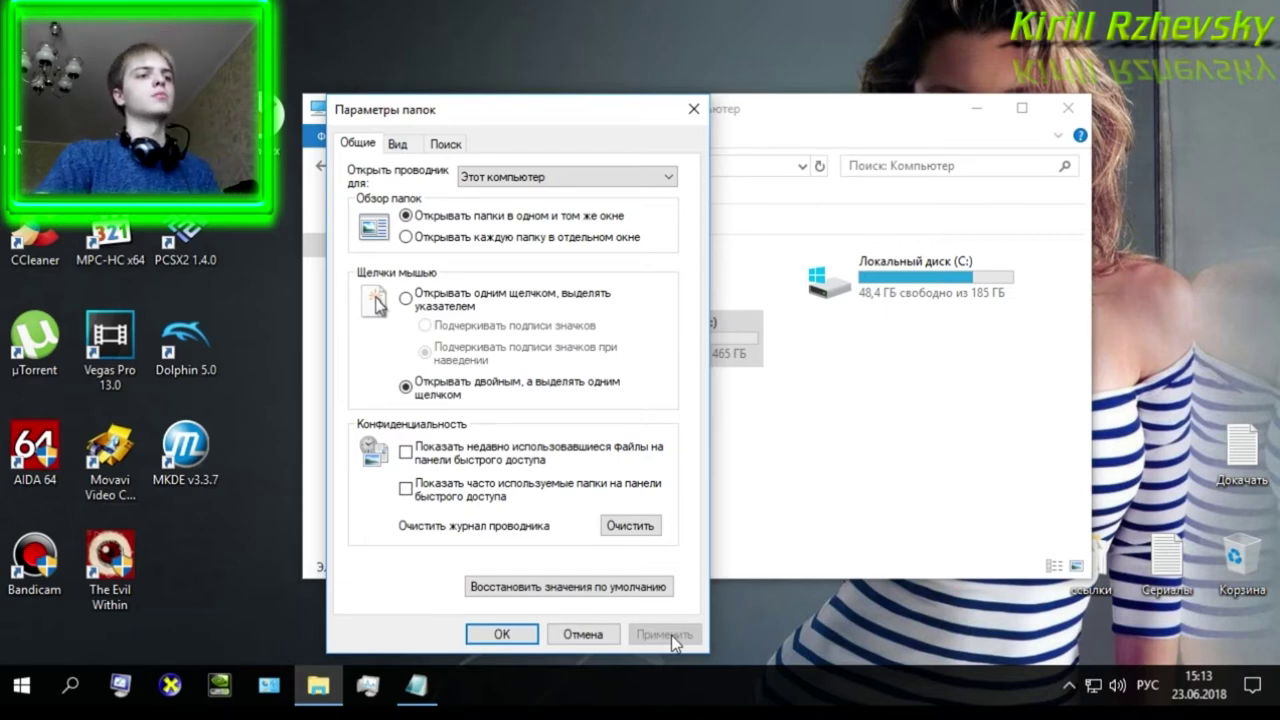
{"action": "left_click", "coordinate": [531, 636]}
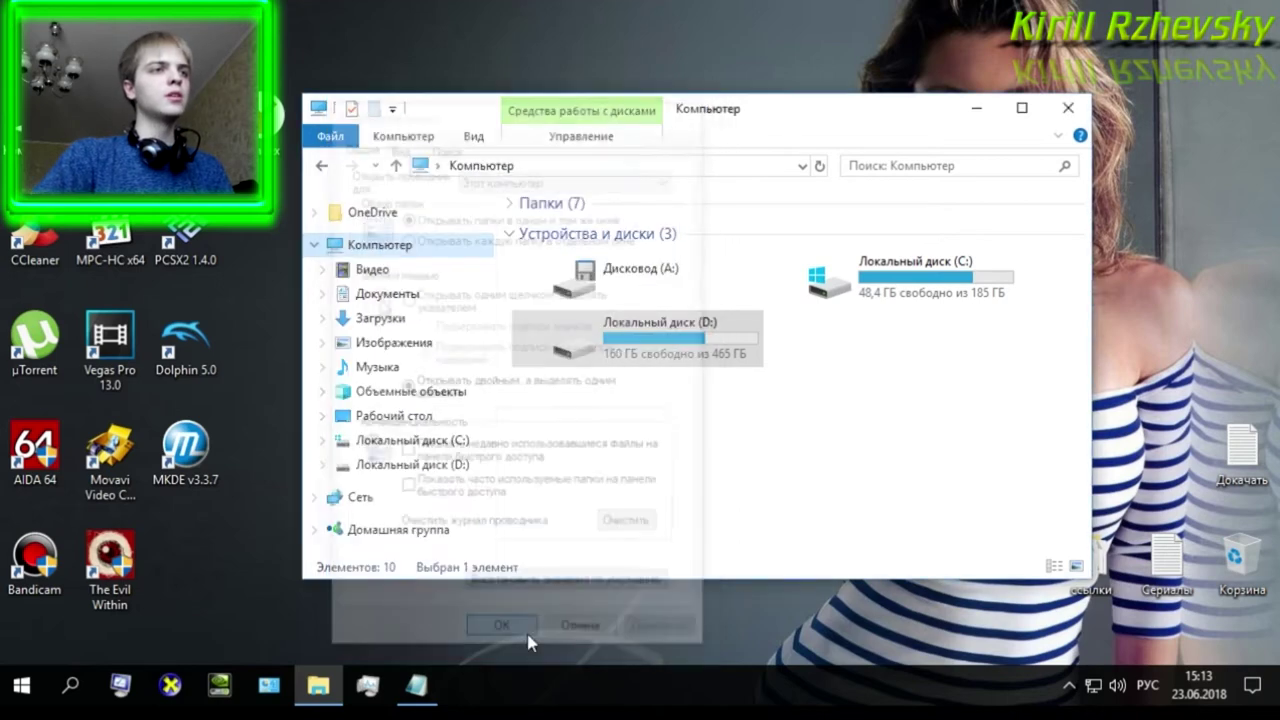
- View the Program Files (x86) folder on Локальный диск (D:), return to the drive's root and close the Explorer window
{"action": "double_click", "coordinate": [708, 355]}
{"action": "left_click", "coordinate": [652, 288]}
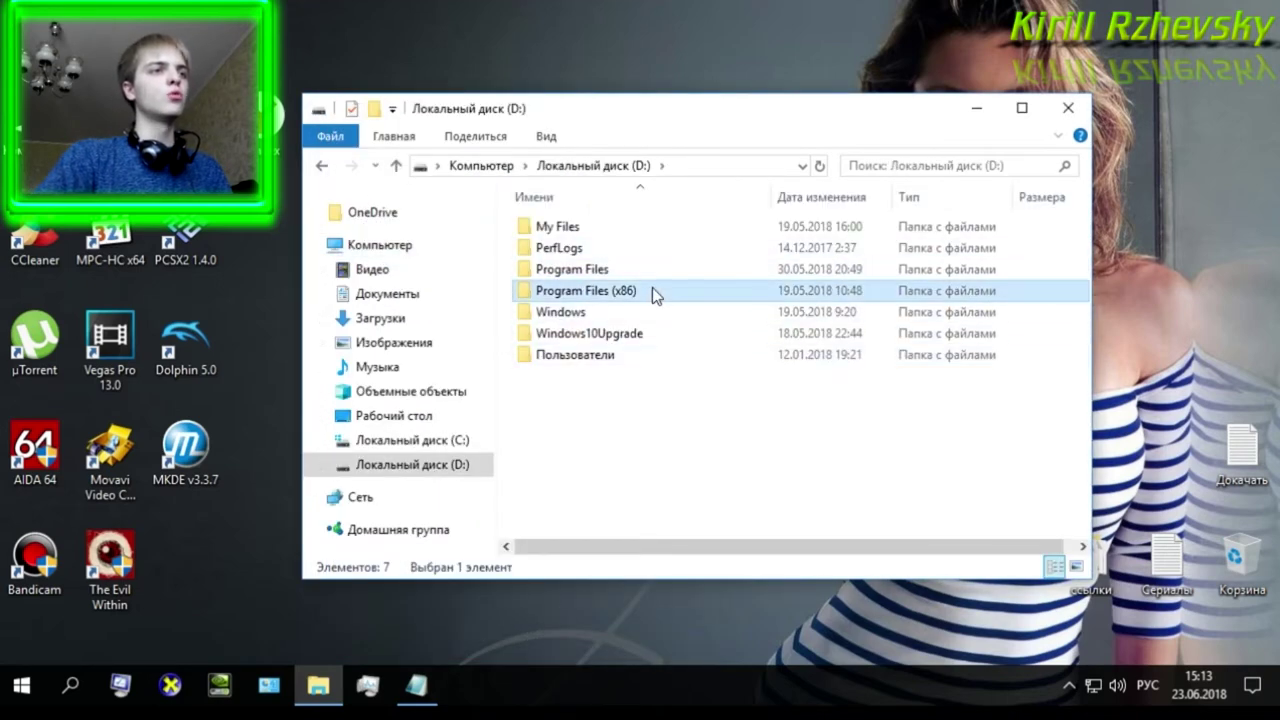
{"action": "double_click", "coordinate": [652, 290]}
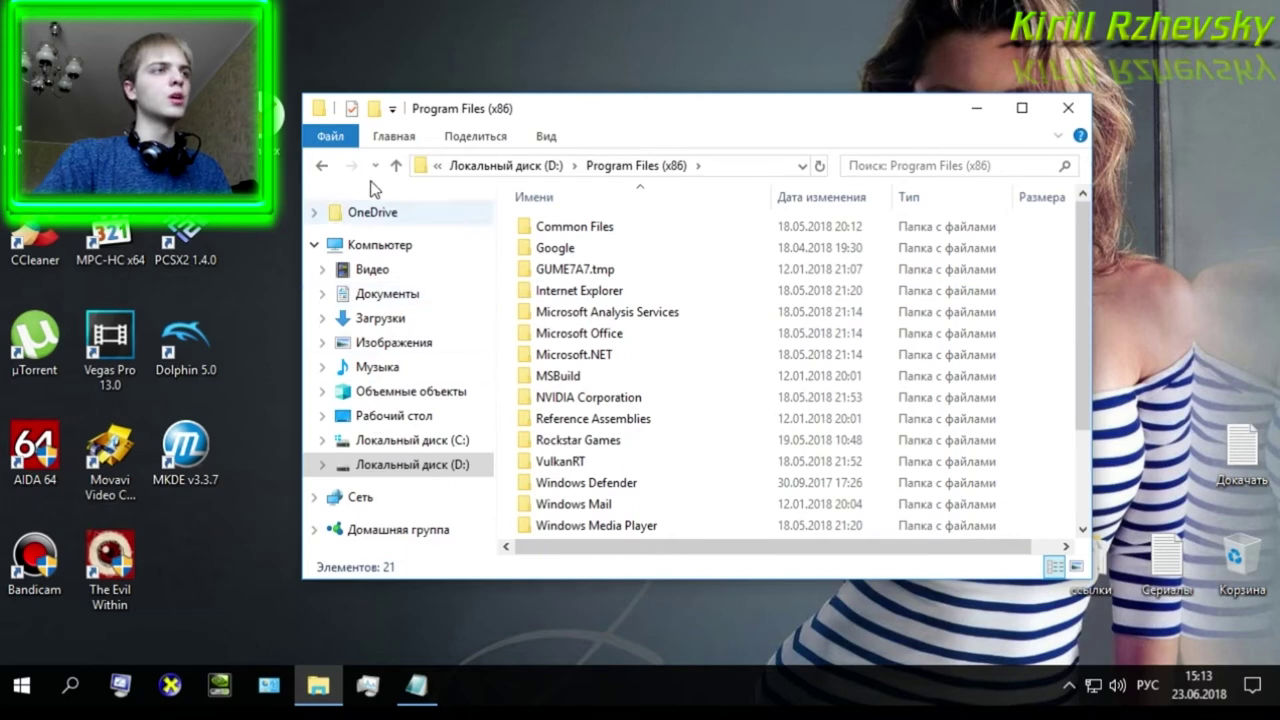
{"action": "left_click", "coordinate": [328, 169]}
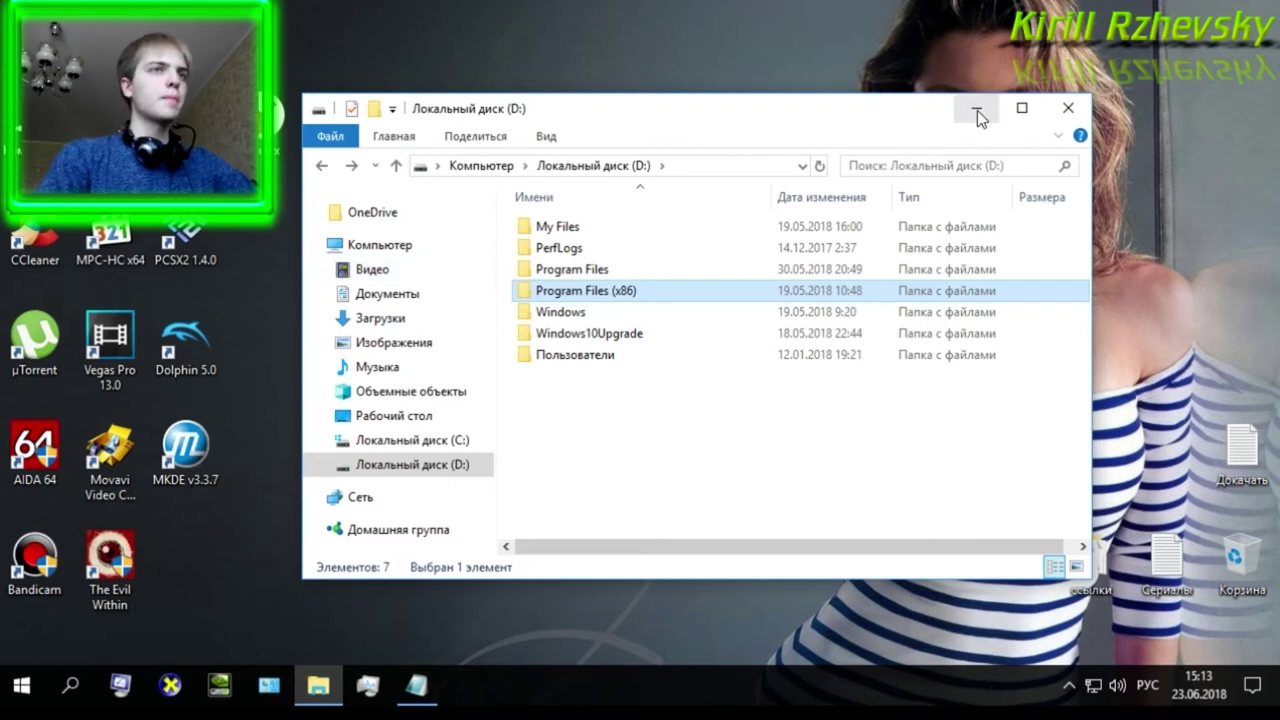
{"action": "left_click", "coordinate": [1068, 108]}
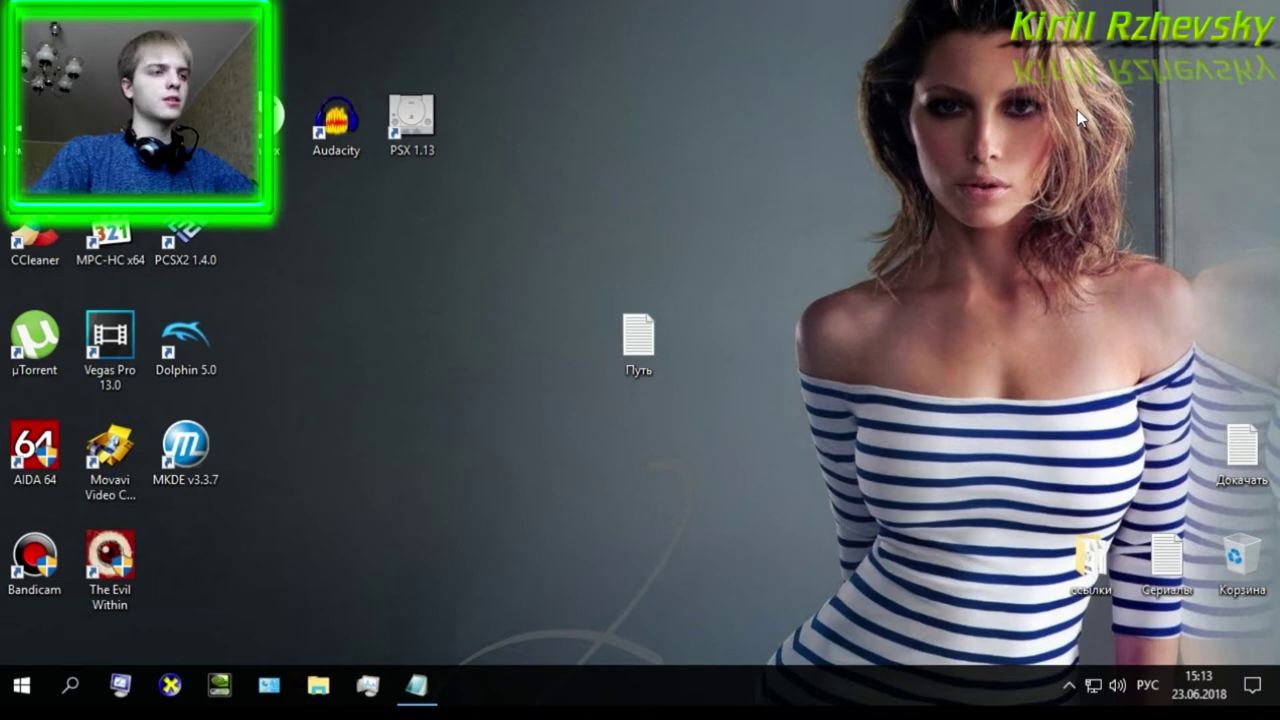
- Open the desktop text file Путь, view the registry paths in it and minimize its window
{"action": "double_click", "coordinate": [664, 337]}
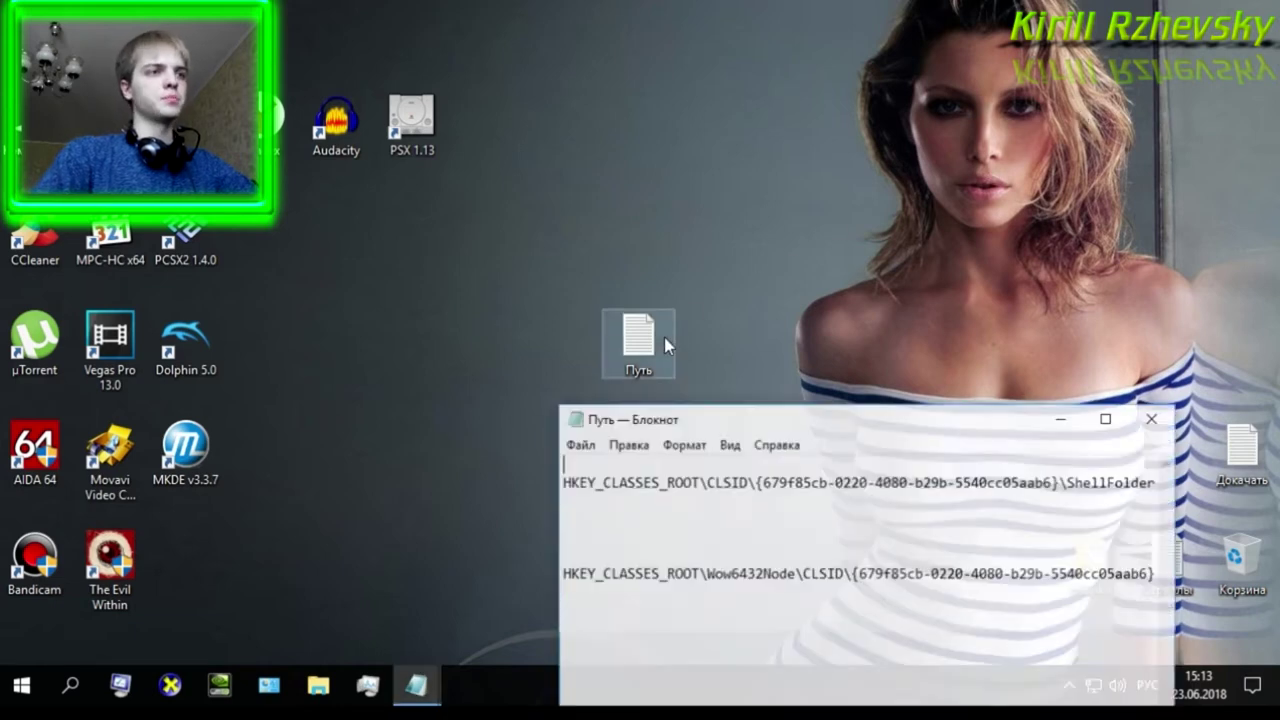
{"action": "left_click_drag", "start_coordinate": [824, 418], "coordinate": [801, 184]}
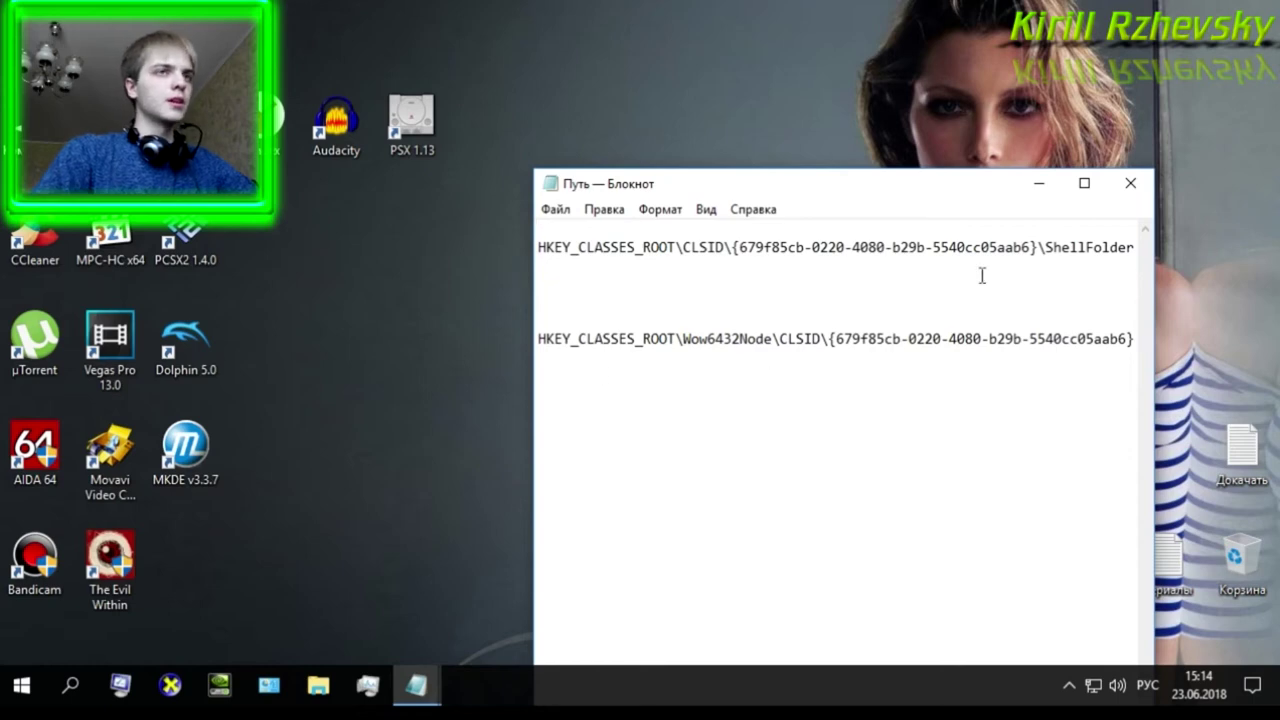
{"action": "left_click", "coordinate": [1043, 184]}
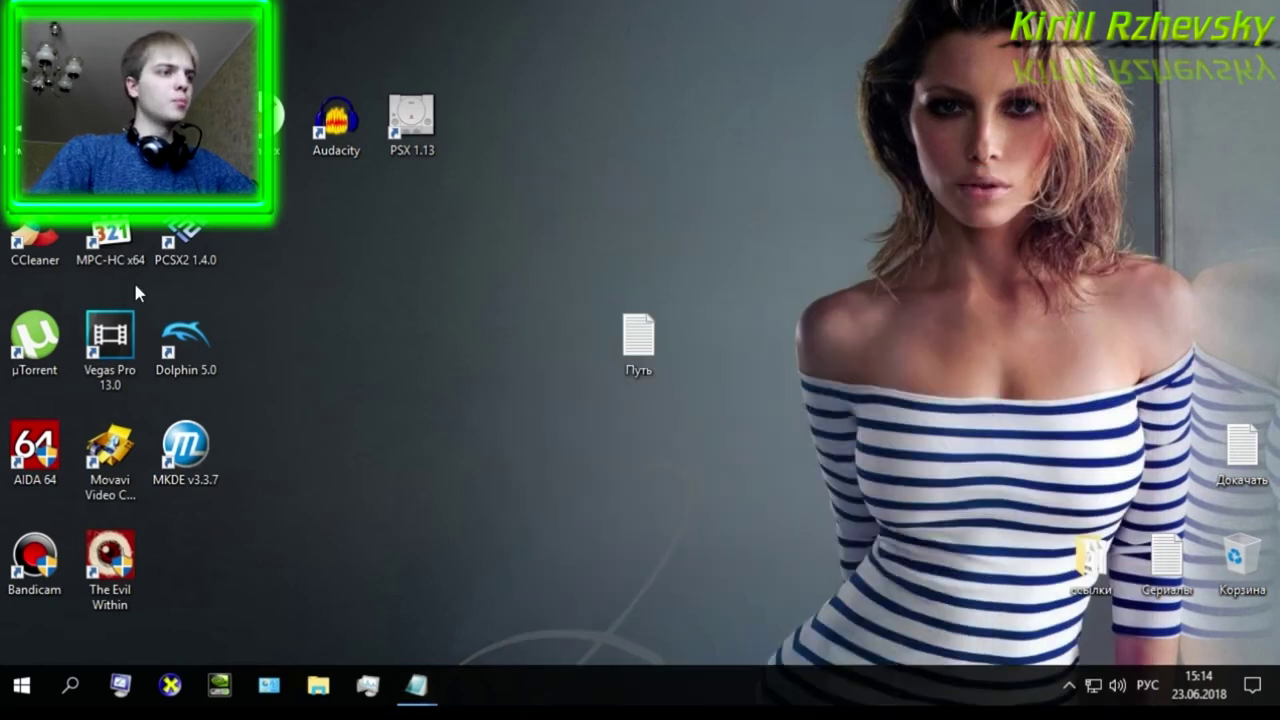
- Find and launch the Registry Editor through a Windows search for regedit, and reposition its window
{"action": "left_click", "coordinate": [72, 687]}
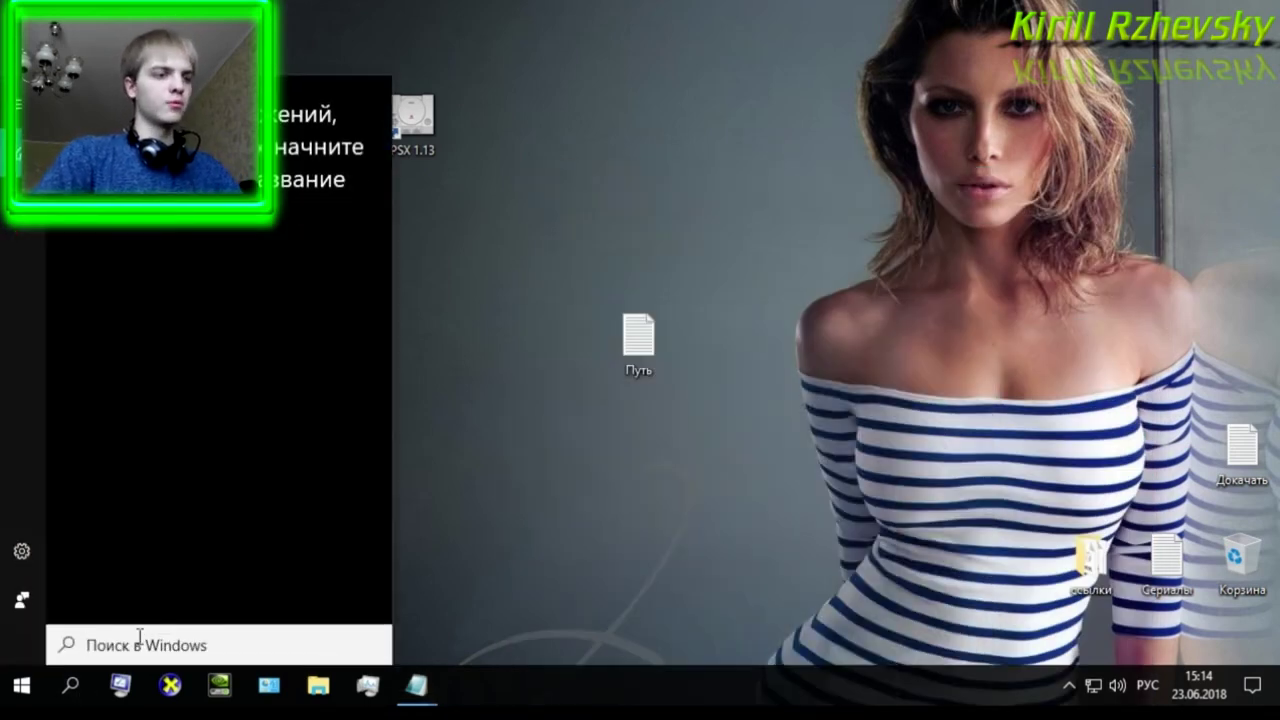
{"action": "key", "text": "alt+shift"}
{"action": "type", "text": "re"}
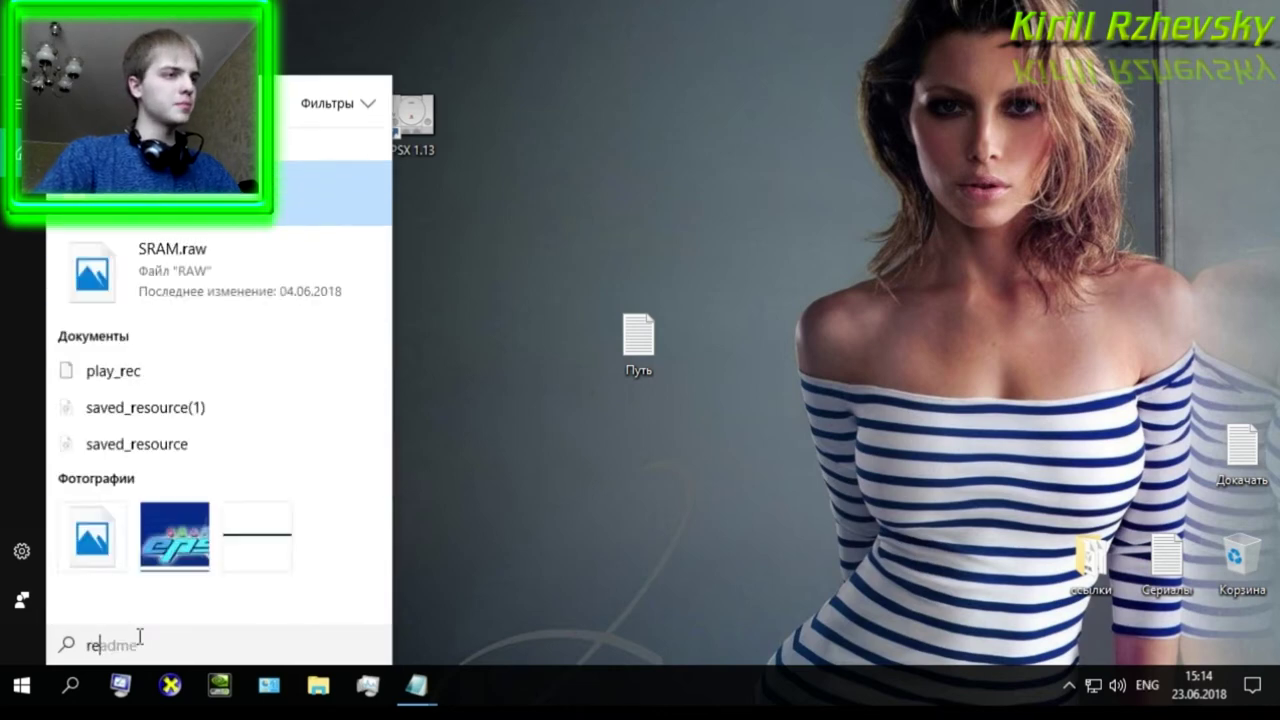
{"action": "type", "text": "ge"}
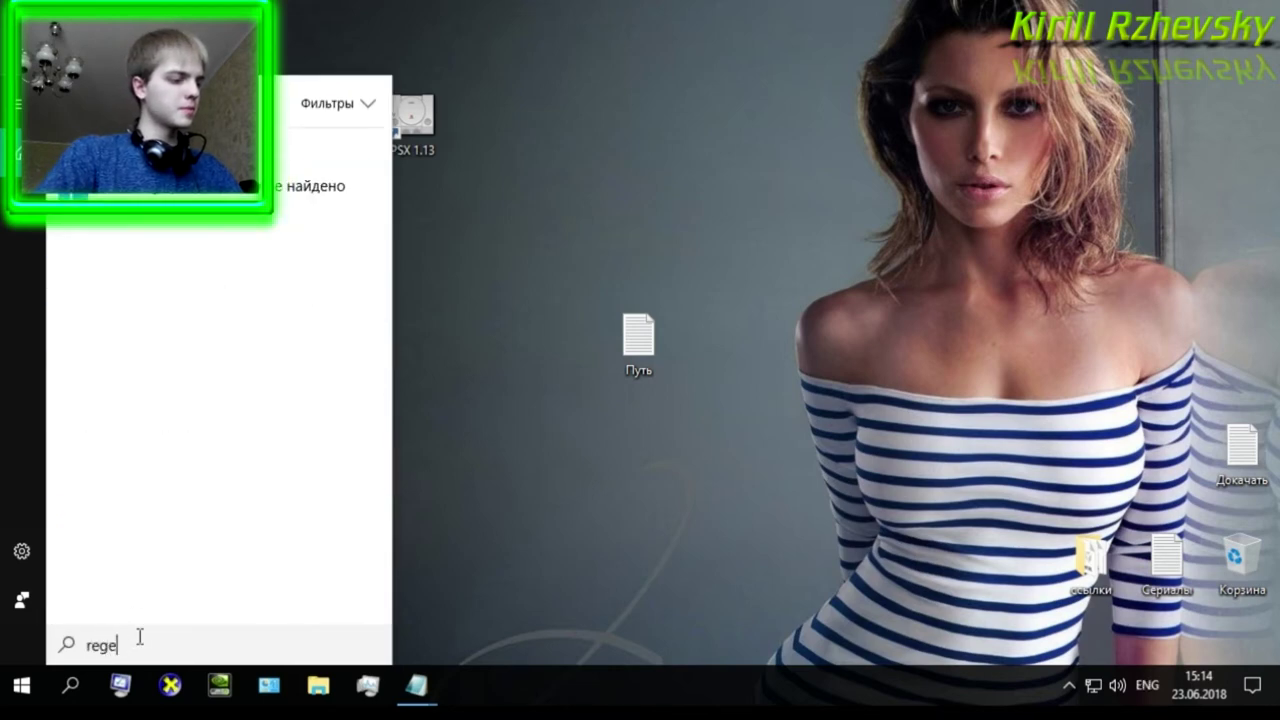
{"action": "type", "text": "dit"}
{"action": "key", "text": "Return"}
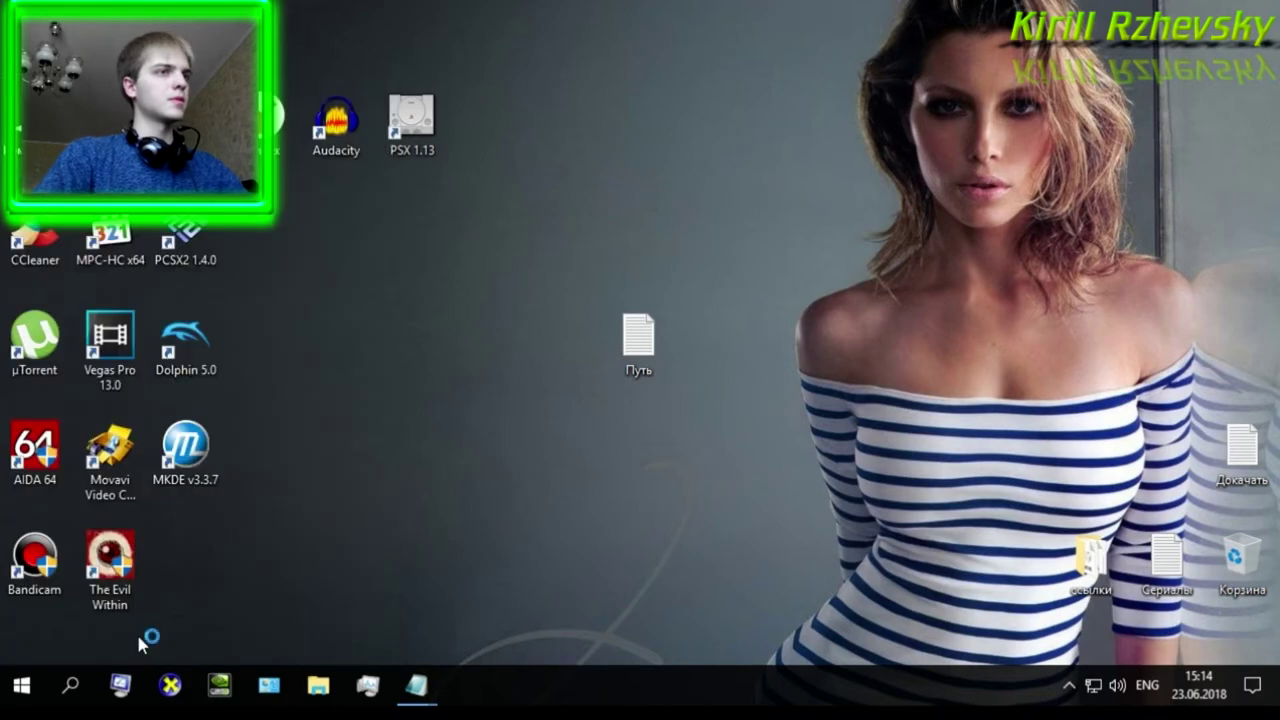
{"action": "left_click_drag", "start_coordinate": [586, 134], "coordinate": [700, 66]}
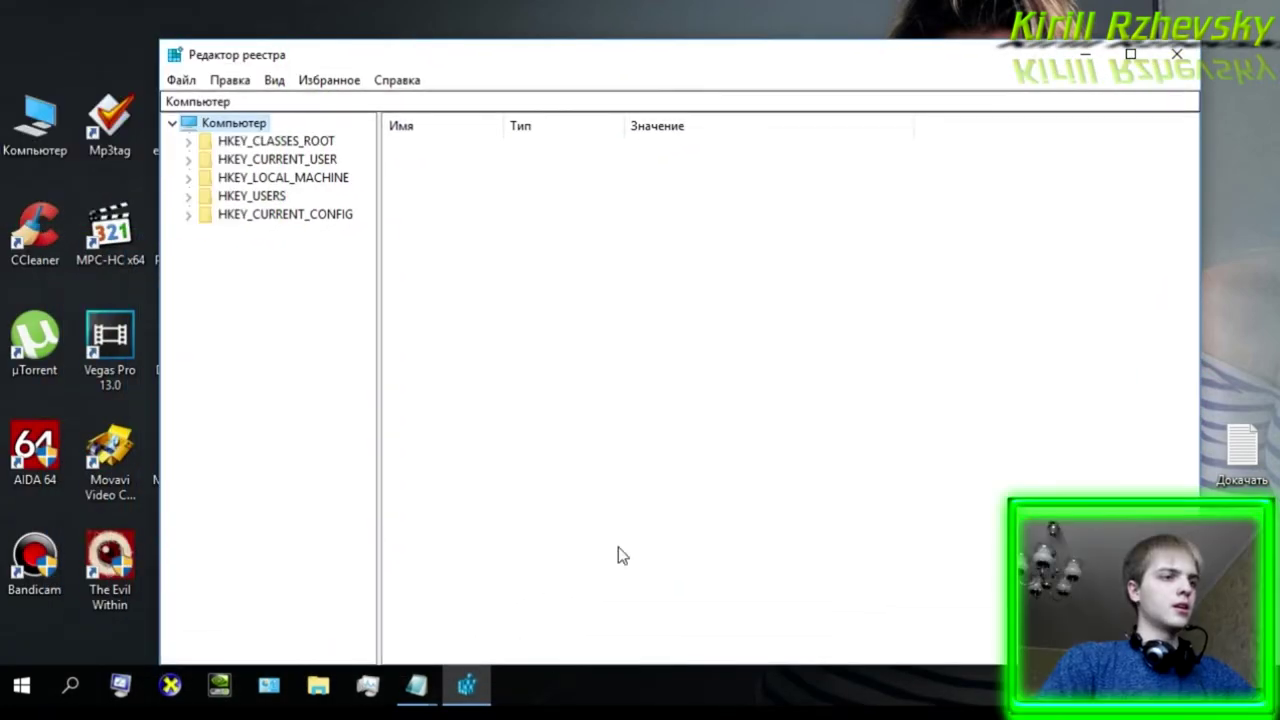
- Close the duplicate Путь window, copy the first registry path, ending in ShellFolder, from the remaining Notepad window and minimize it
{"action": "mouse_move", "coordinate": [420, 705]}
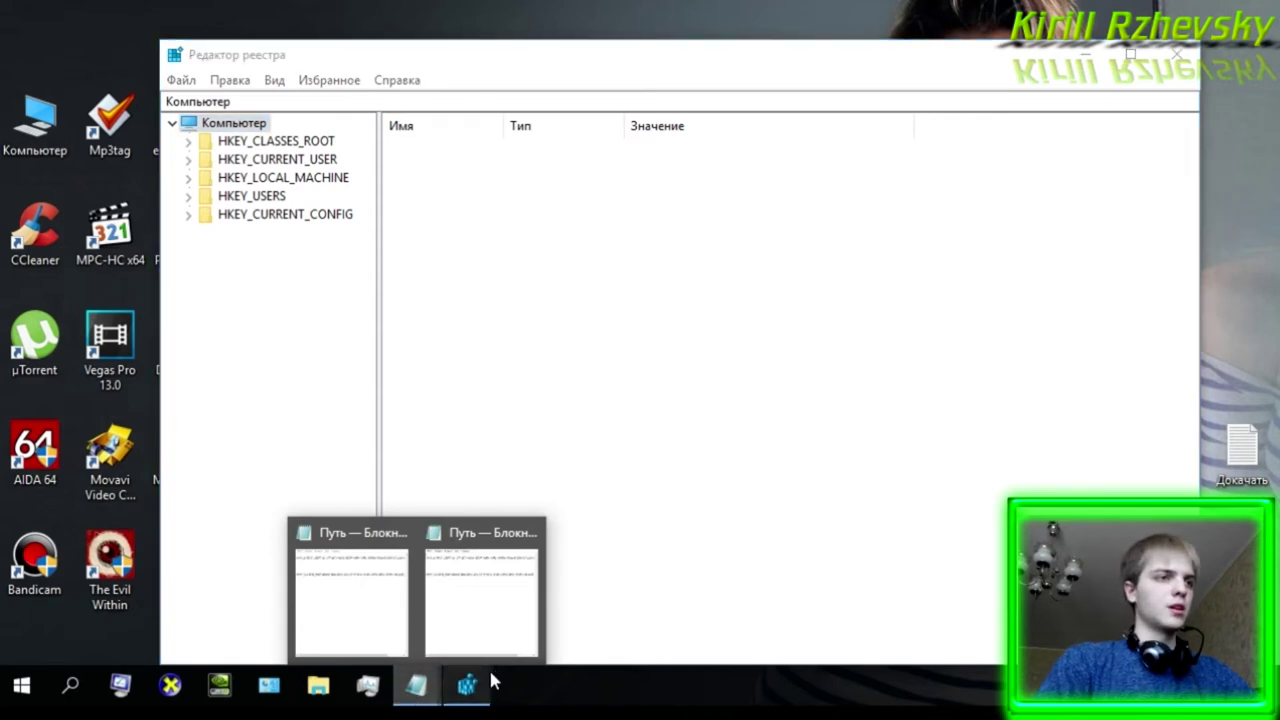
{"action": "left_click", "coordinate": [530, 533]}
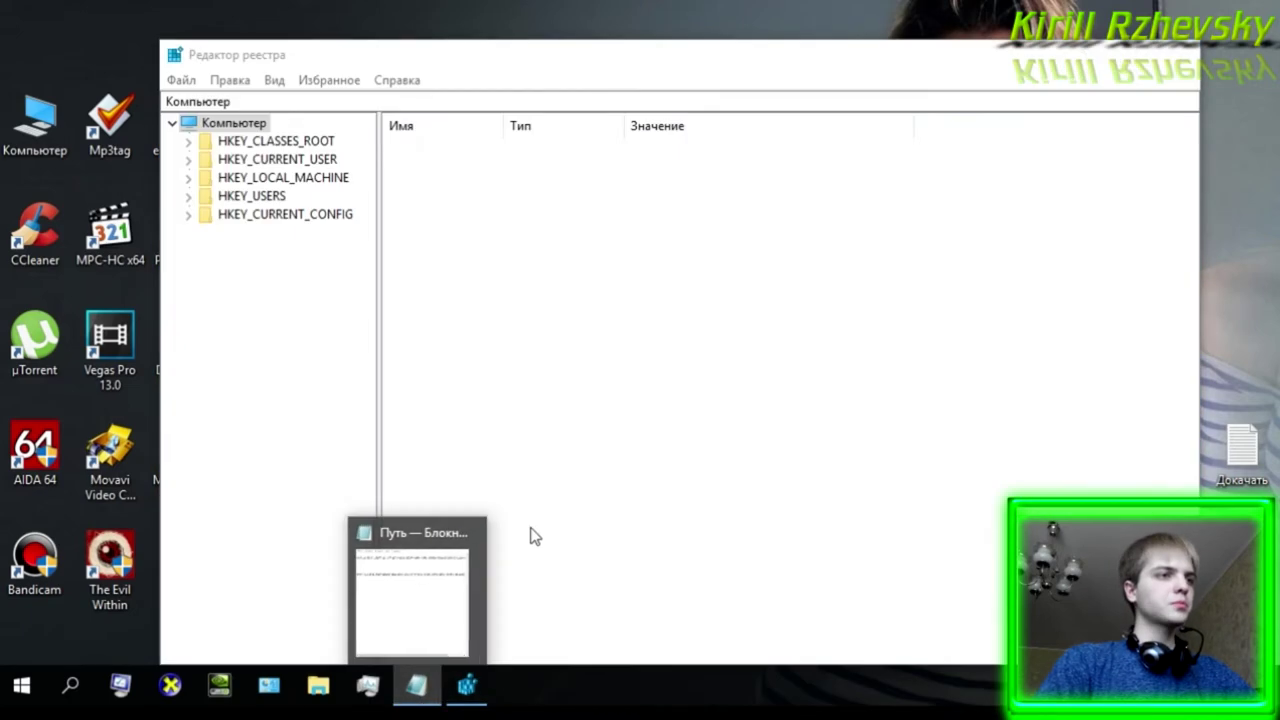
{"action": "left_click", "coordinate": [423, 594]}
{"action": "left_click", "coordinate": [643, 117]}
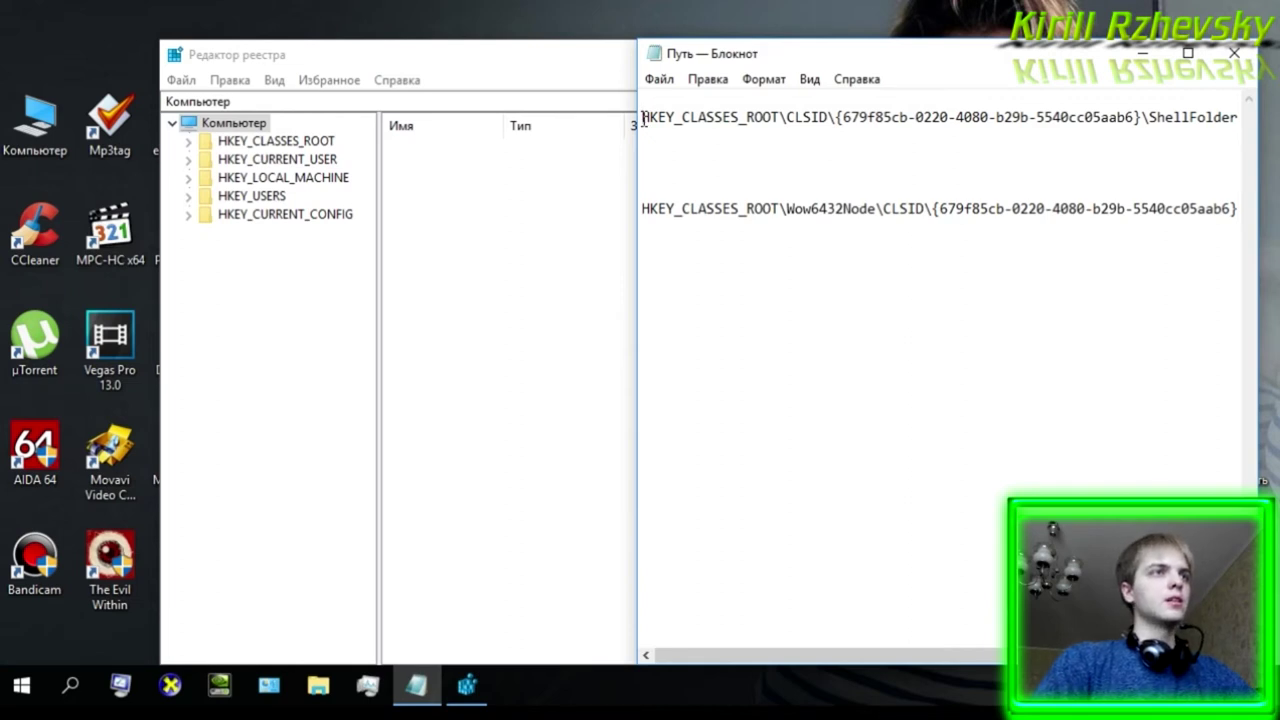
{"action": "left_click_drag", "start_coordinate": [643, 117], "coordinate": [1240, 118]}
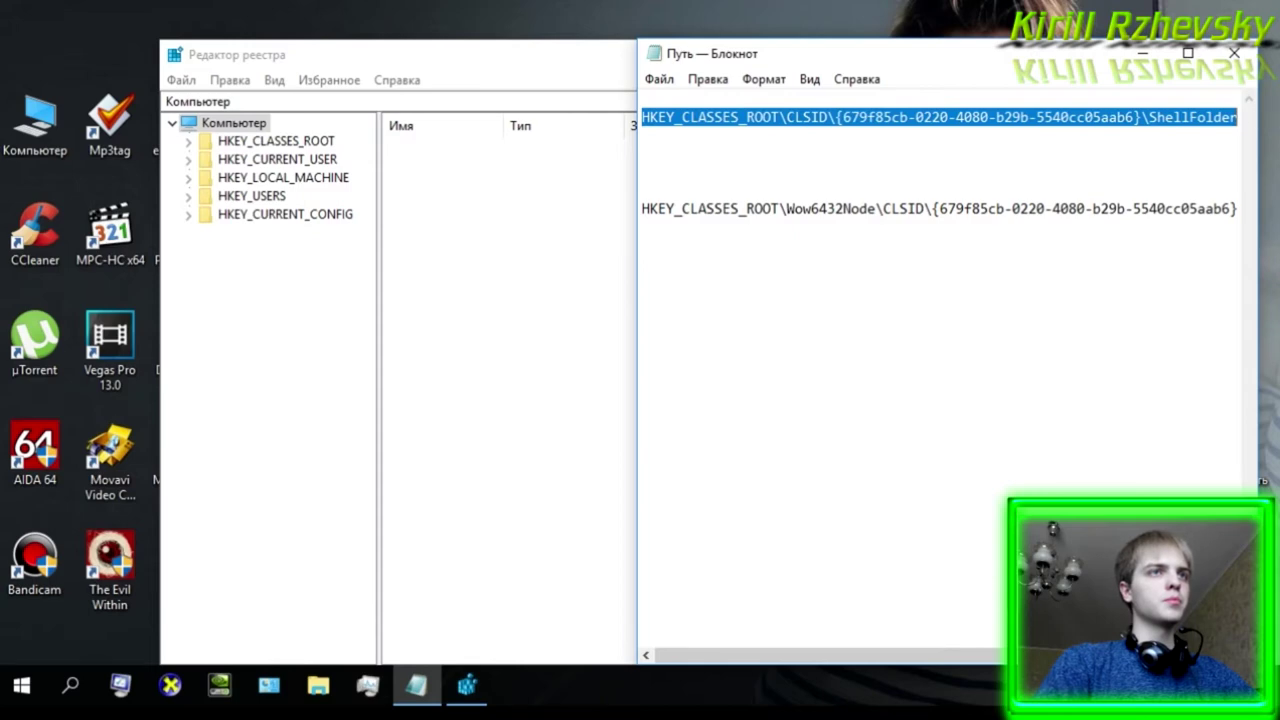
{"action": "right_click", "coordinate": [1080, 122]}
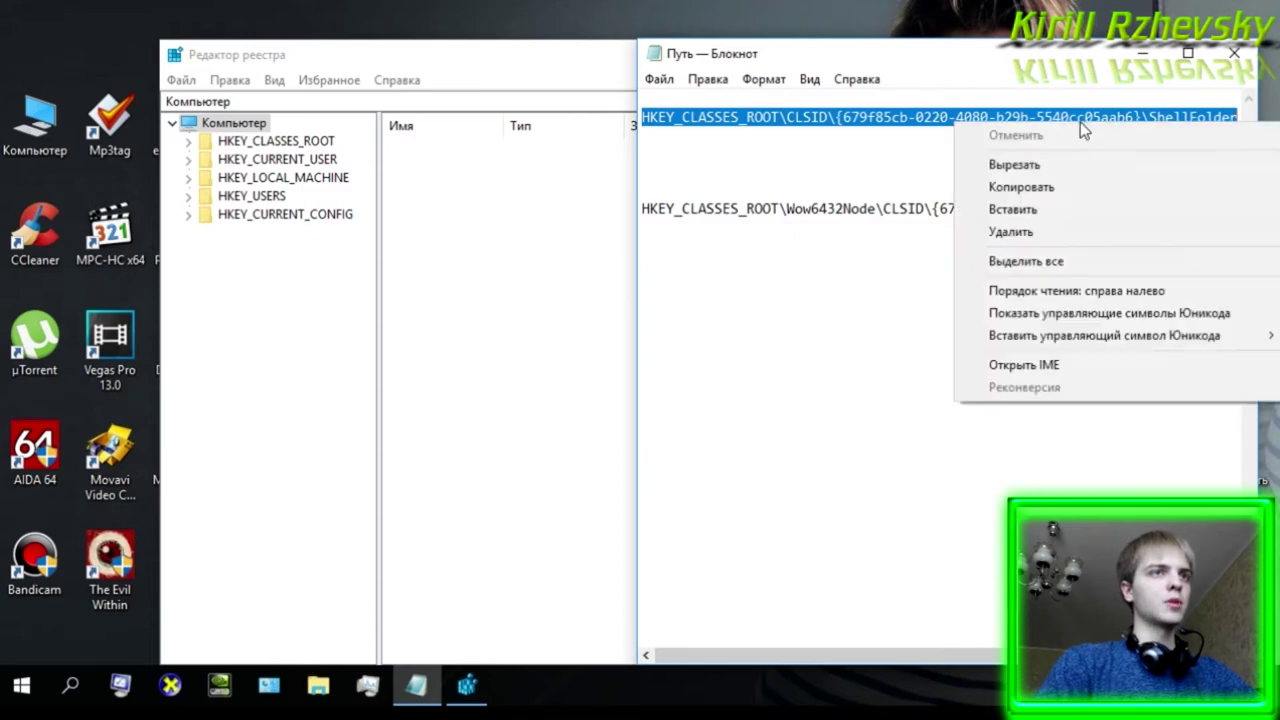
{"action": "left_click", "coordinate": [1141, 53]}
- Go to the registry key Компьютер\HKEY_CLASSES_ROOT\CLSID\{679f85cb-0220-4080-b29b-5540cc05aab6}\ShellFolder using the copied path
{"action": "left_click", "coordinate": [270, 101]}
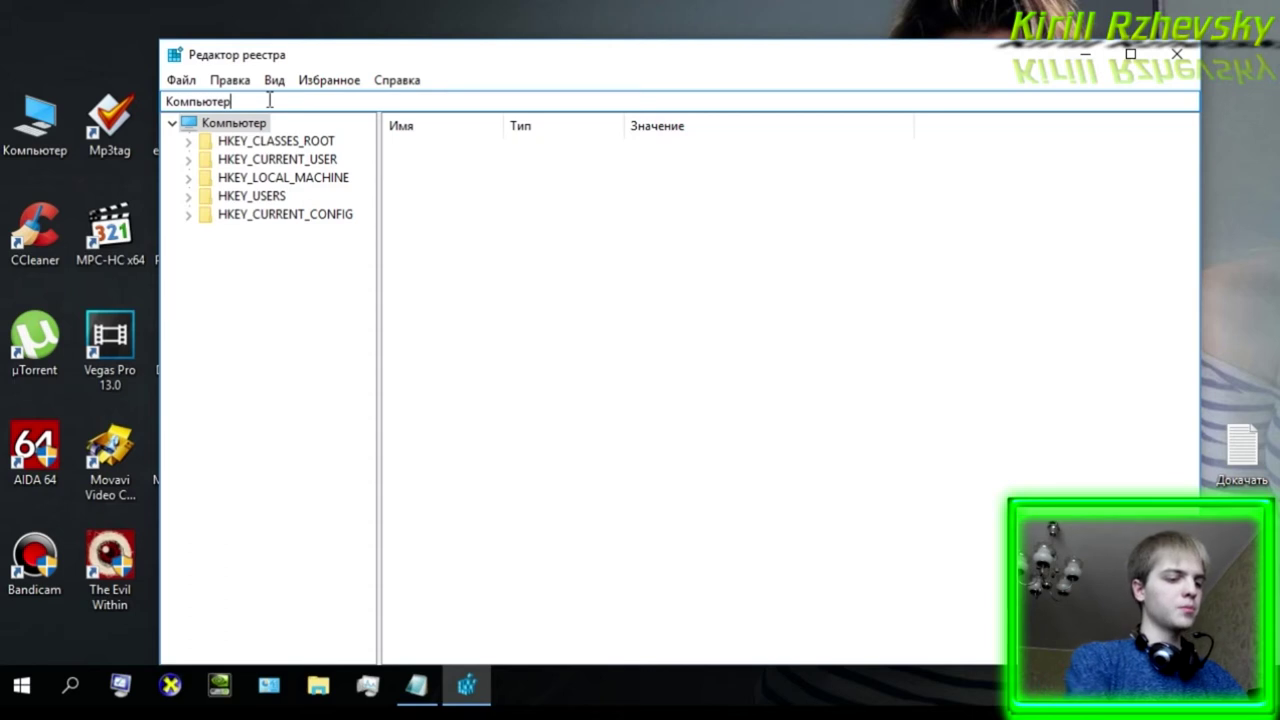
{"action": "type", "text": "\\"}
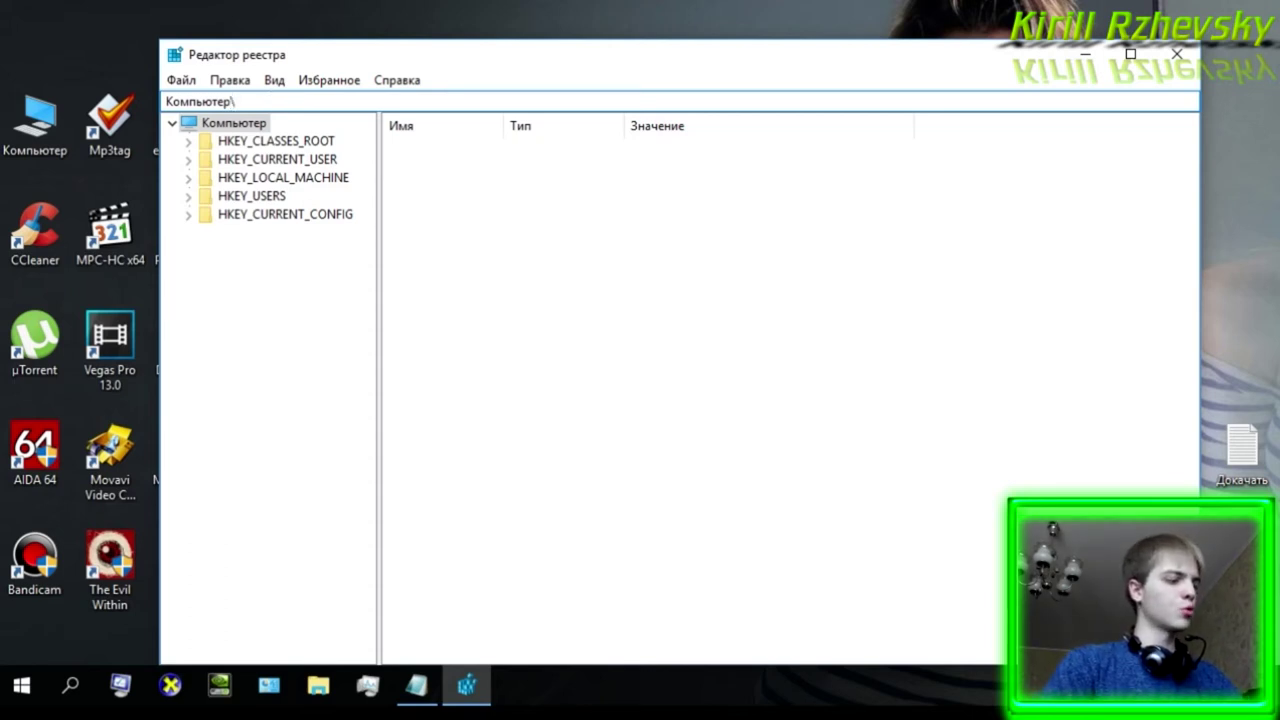
{"action": "key", "text": "ctrl+v"}
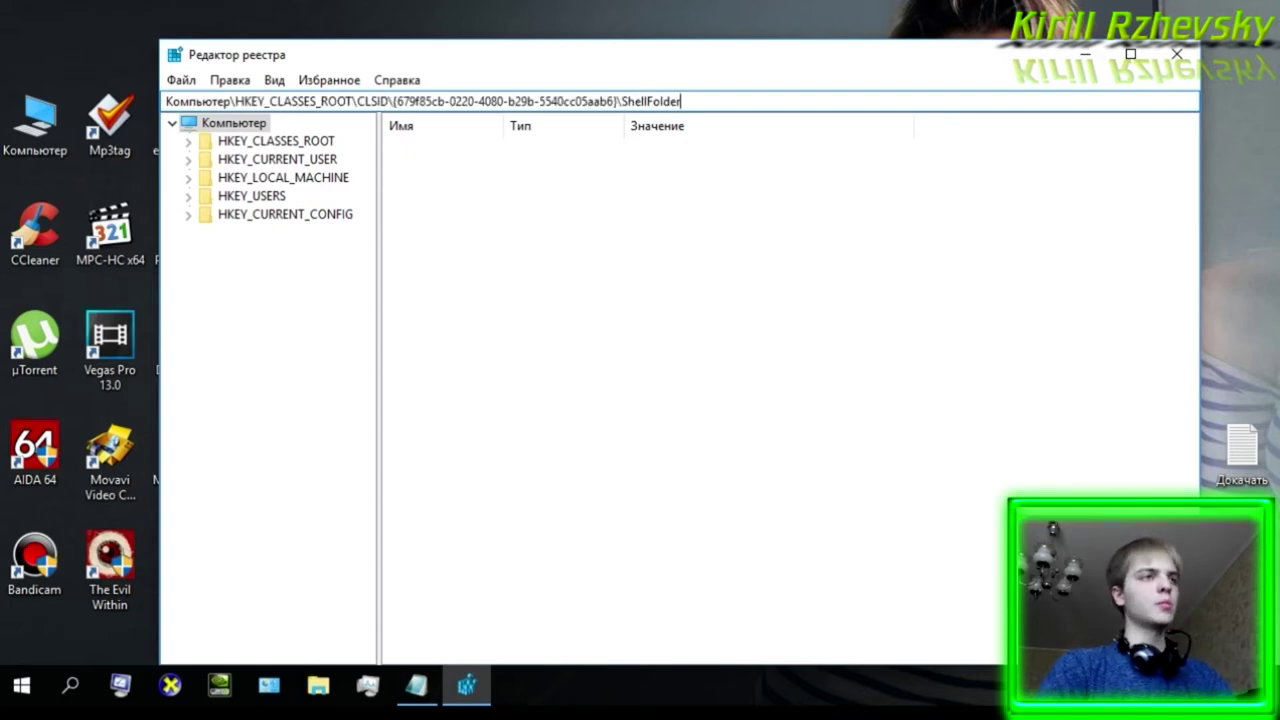
{"action": "key", "text": "Return"}
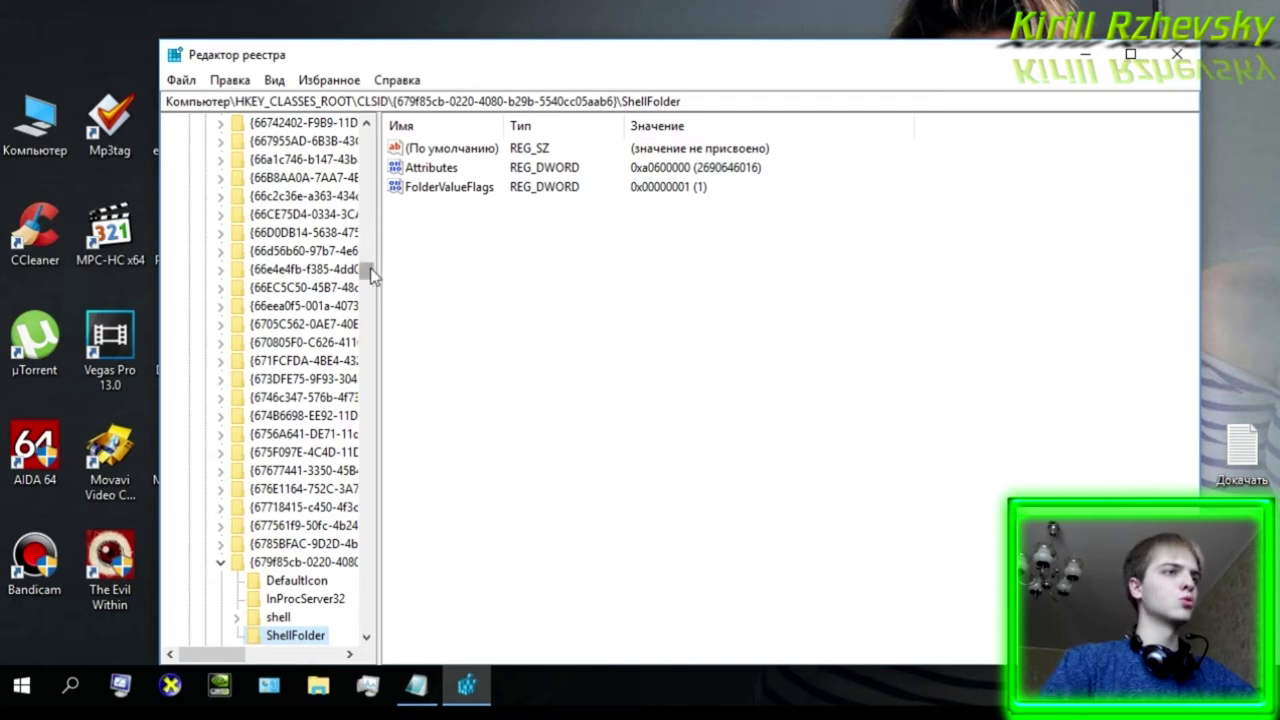
- Open the permissions of the ShellFolder key and add the current user's account, checking its name before confirming
{"action": "left_click_drag", "start_coordinate": [370, 275], "coordinate": [372, 128]}
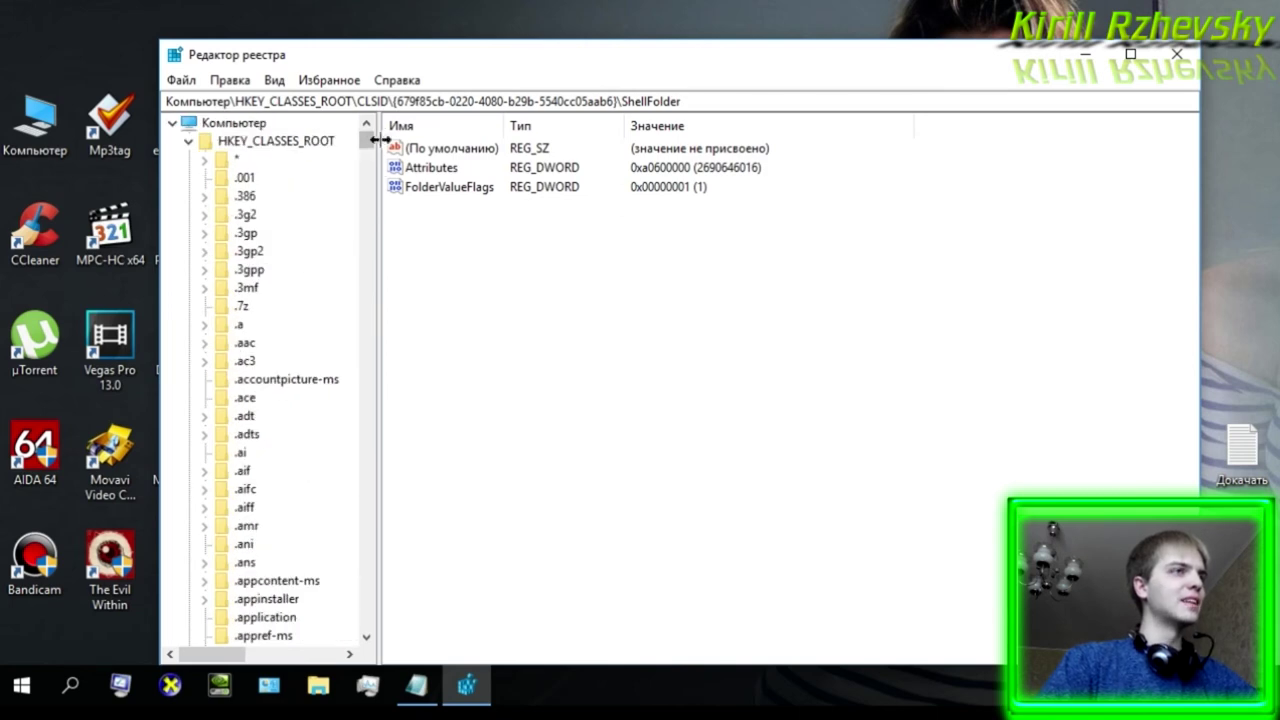
{"action": "left_click_drag", "start_coordinate": [372, 146], "coordinate": [371, 270]}
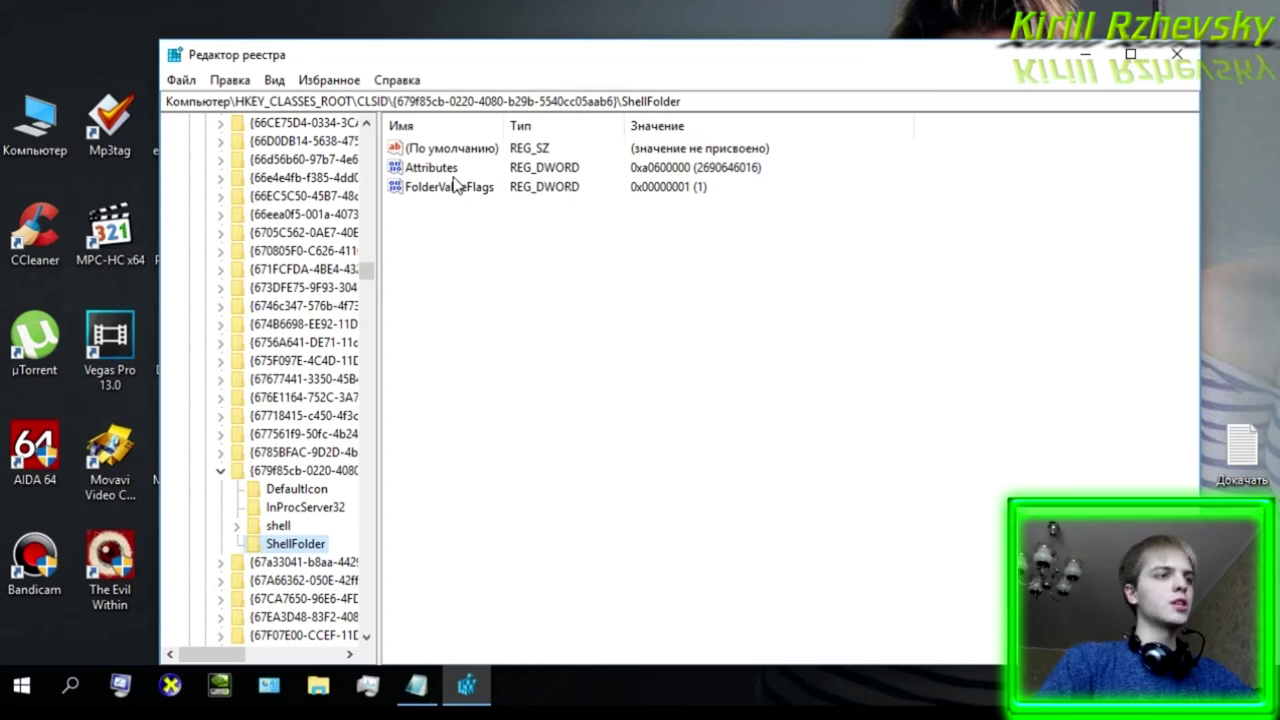
{"action": "right_click", "coordinate": [299, 549]}
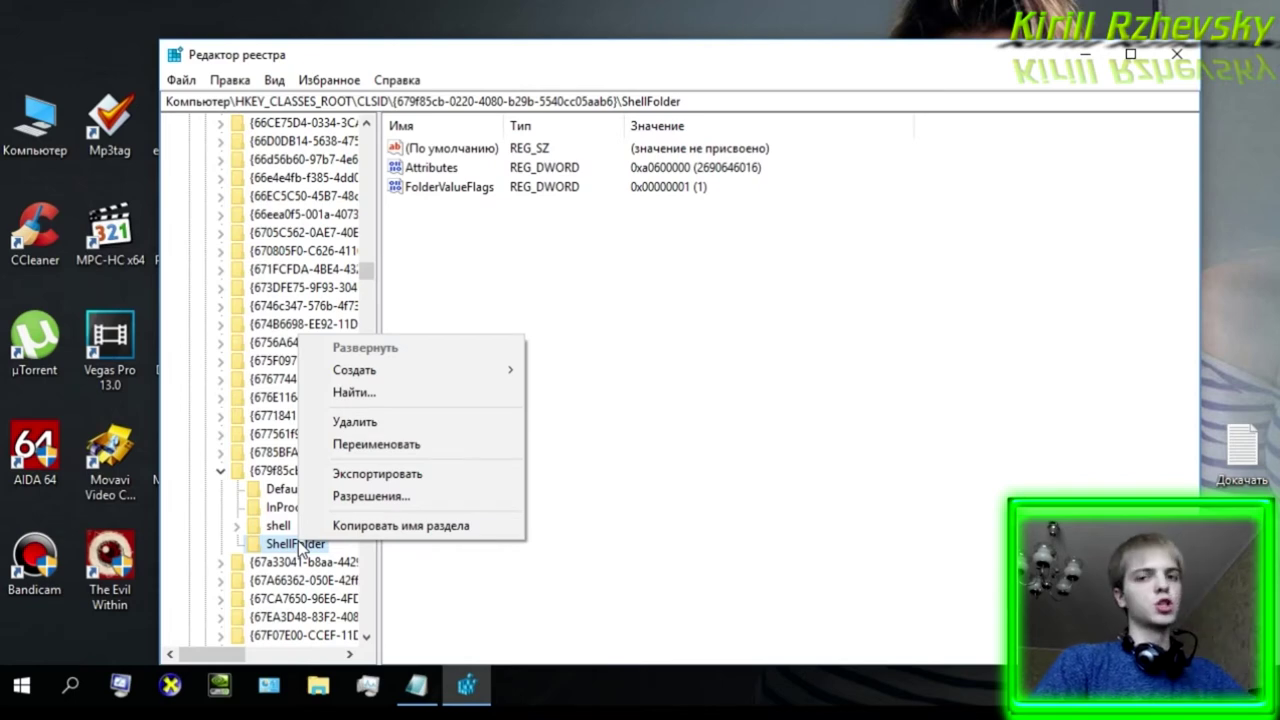
{"action": "left_click", "coordinate": [376, 497]}
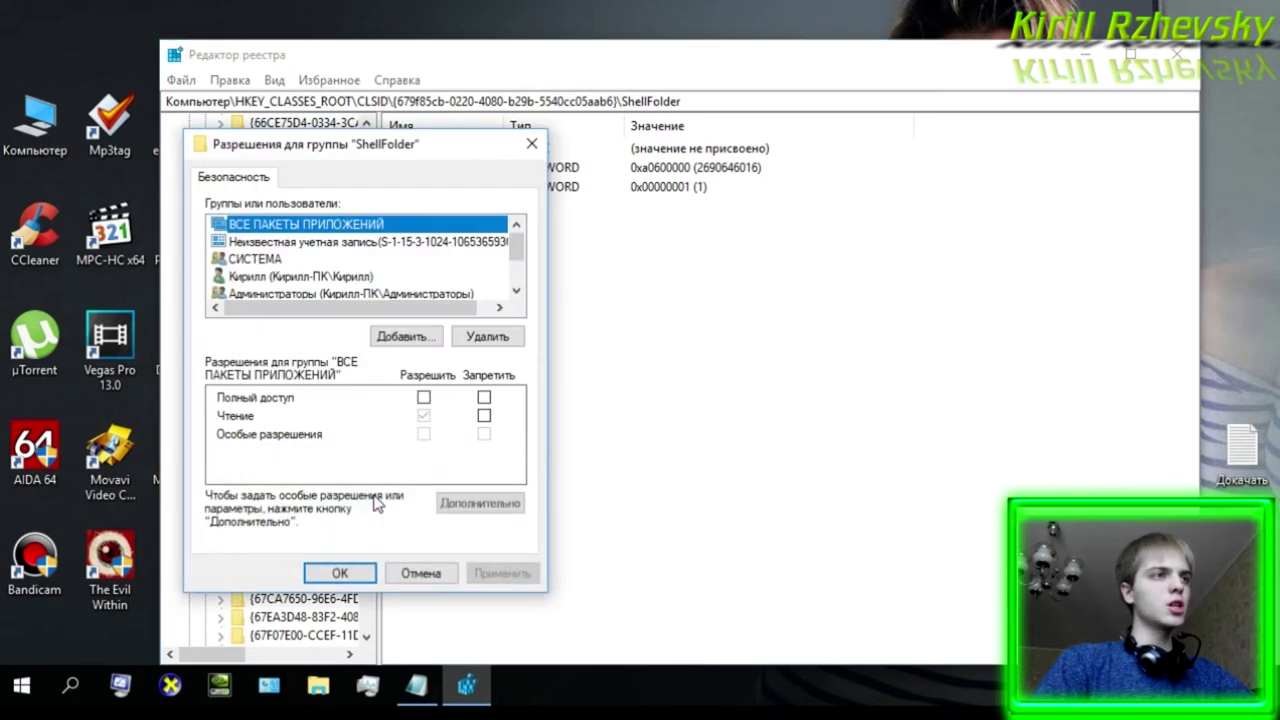
{"action": "left_click_drag", "start_coordinate": [414, 146], "coordinate": [497, 122]}
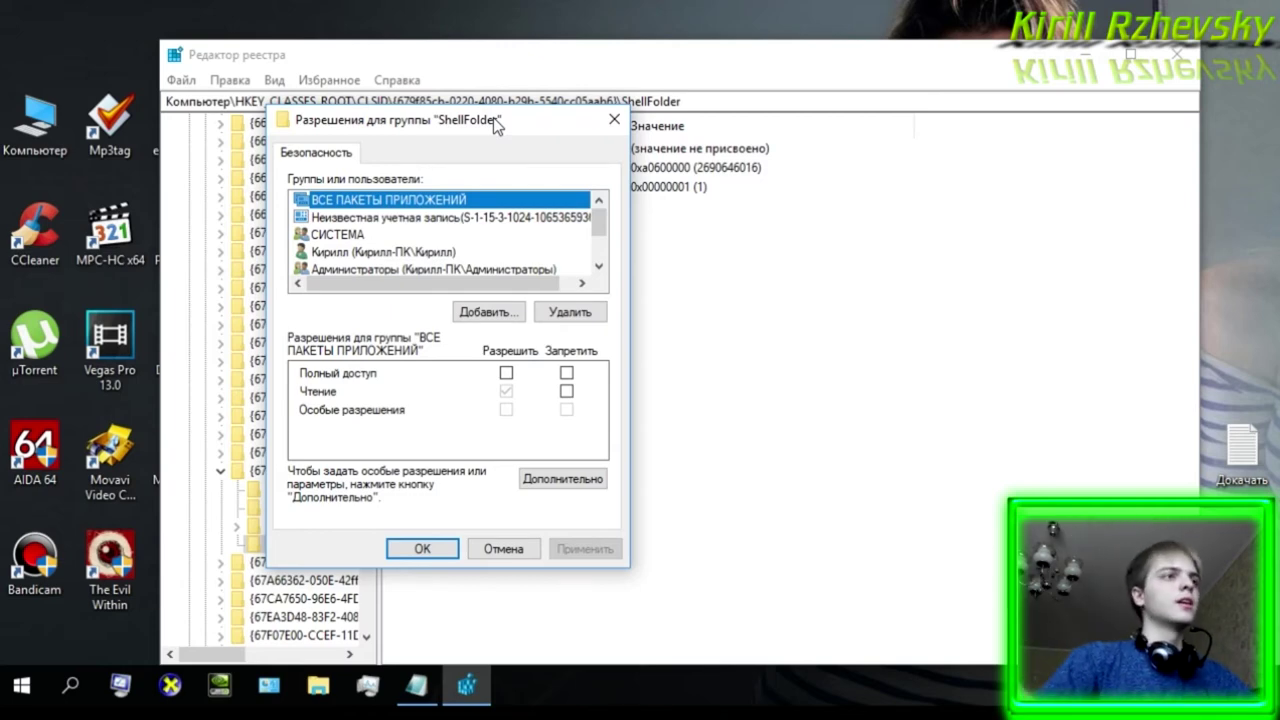
{"action": "left_click", "coordinate": [487, 313]}
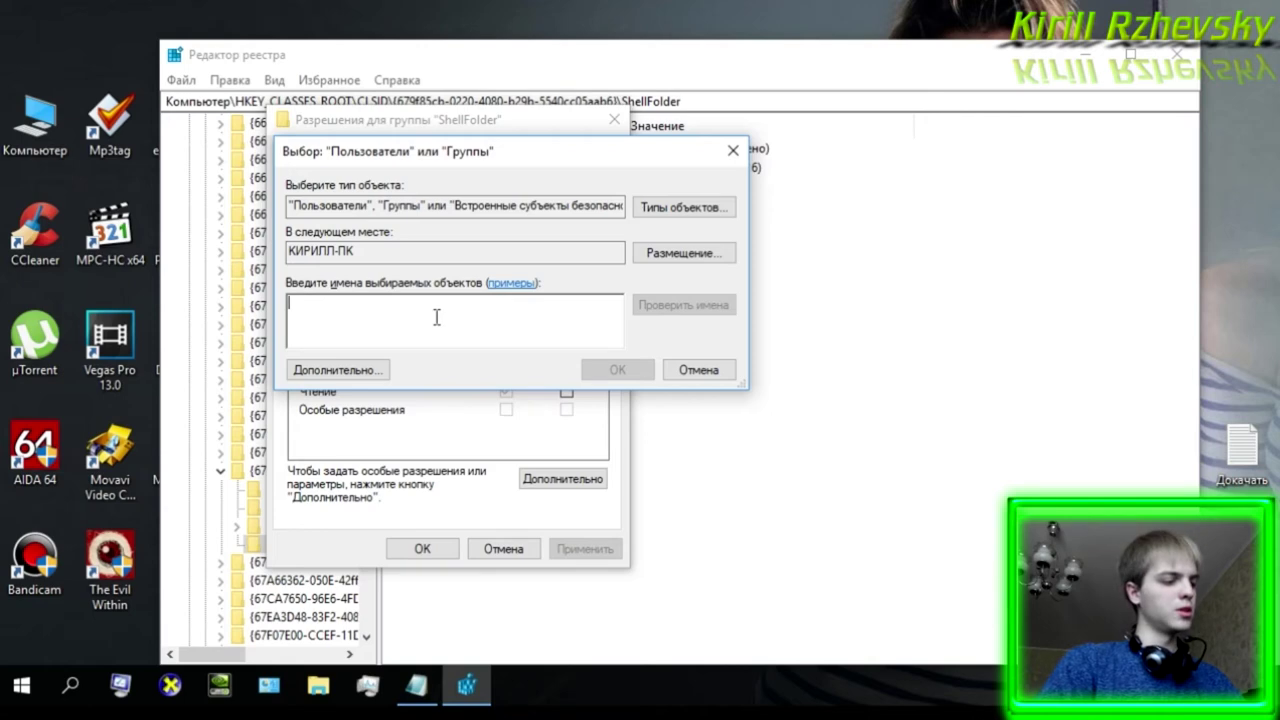
{"action": "type", "text": "Кирилл"}
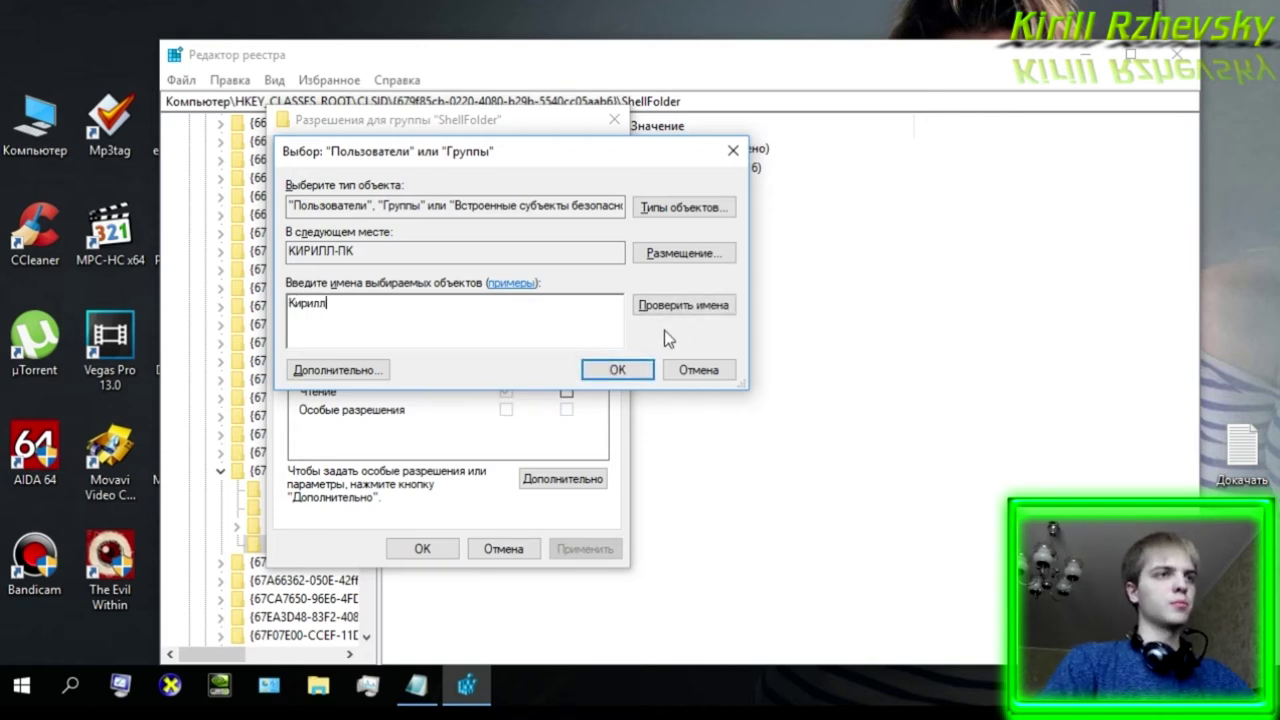
{"action": "left_click", "coordinate": [680, 310]}
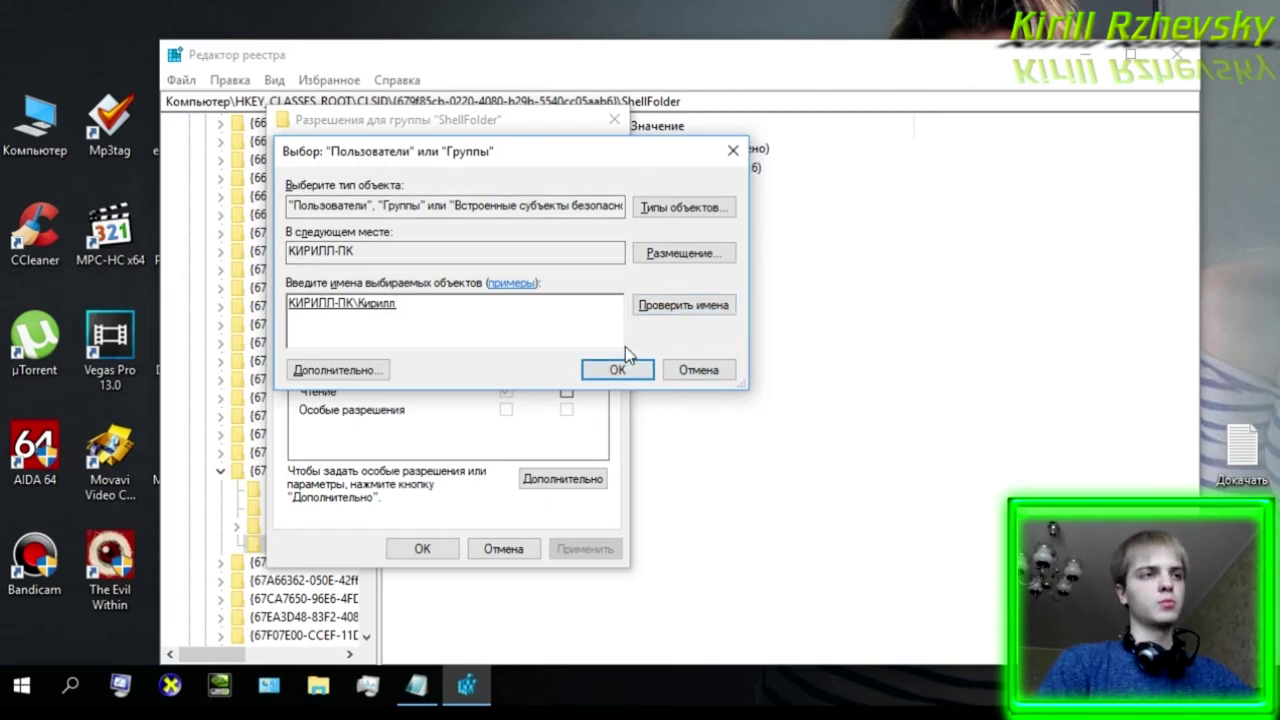
{"action": "left_click", "coordinate": [640, 370]}
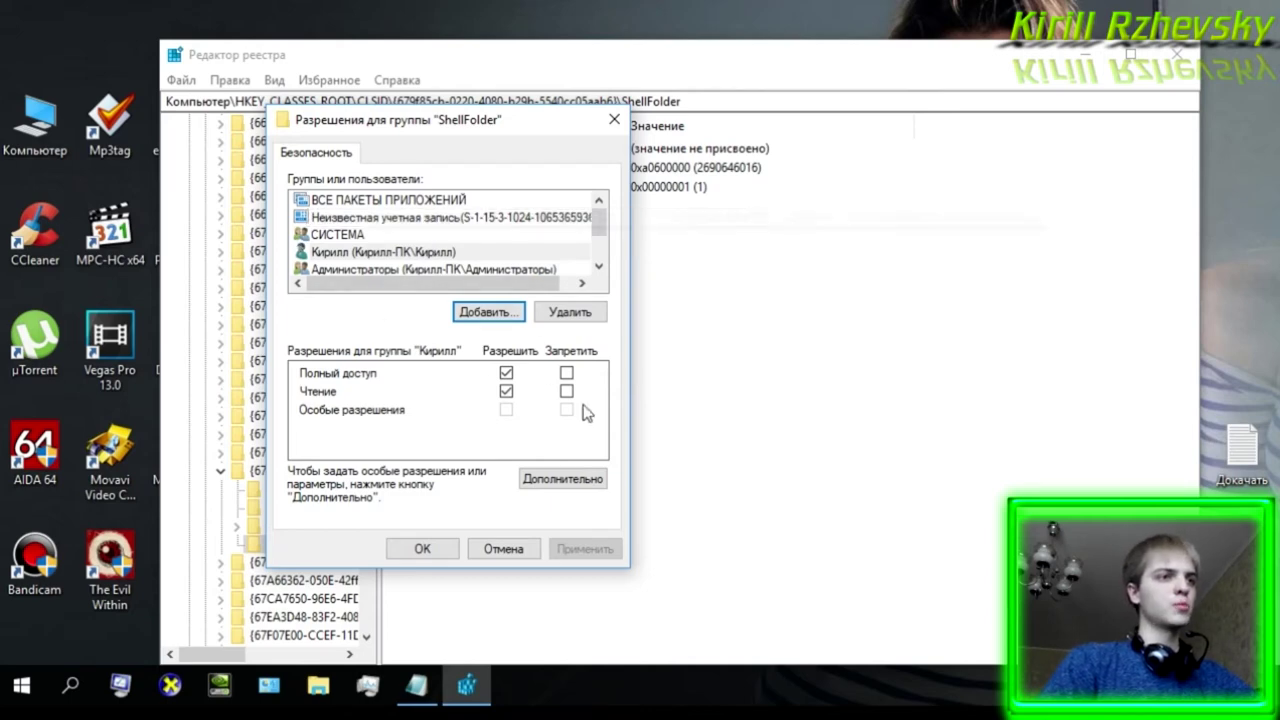
- In the advanced security settings, make the current user's account the owner of ShellFolder, including subcontainers and objects, and apply it
{"action": "left_click", "coordinate": [565, 481]}
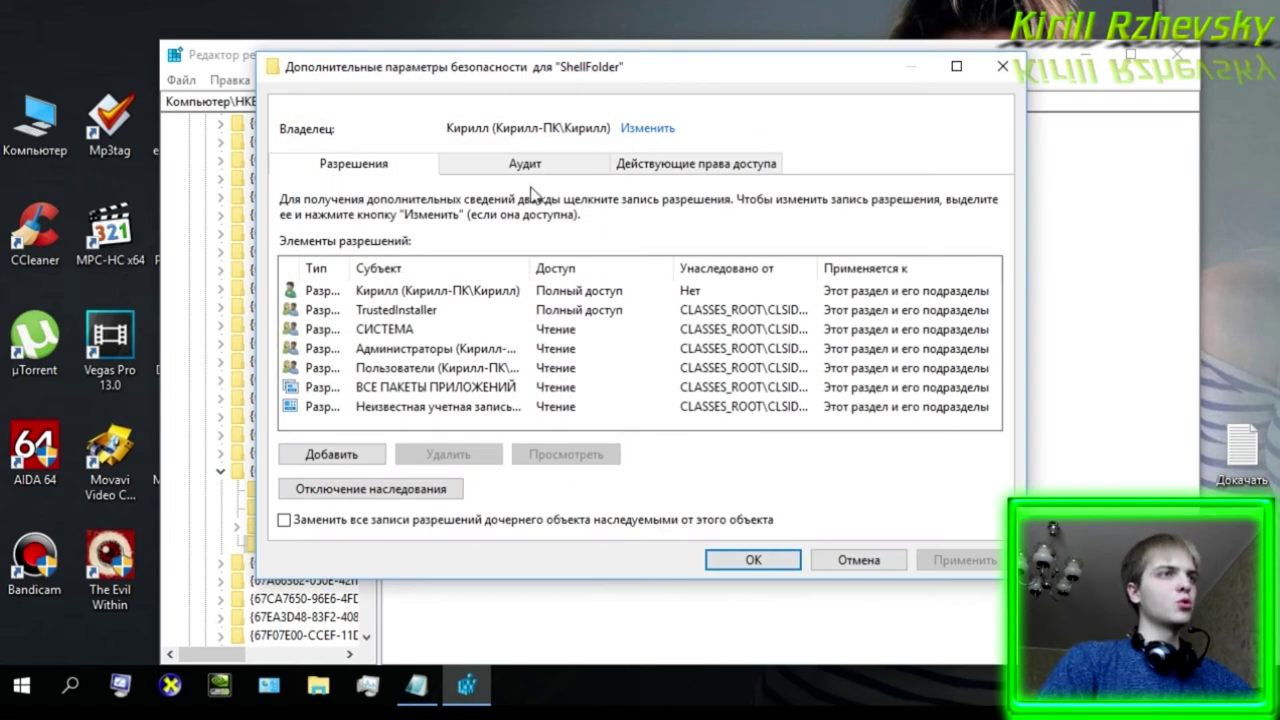
{"action": "left_click", "coordinate": [651, 131]}
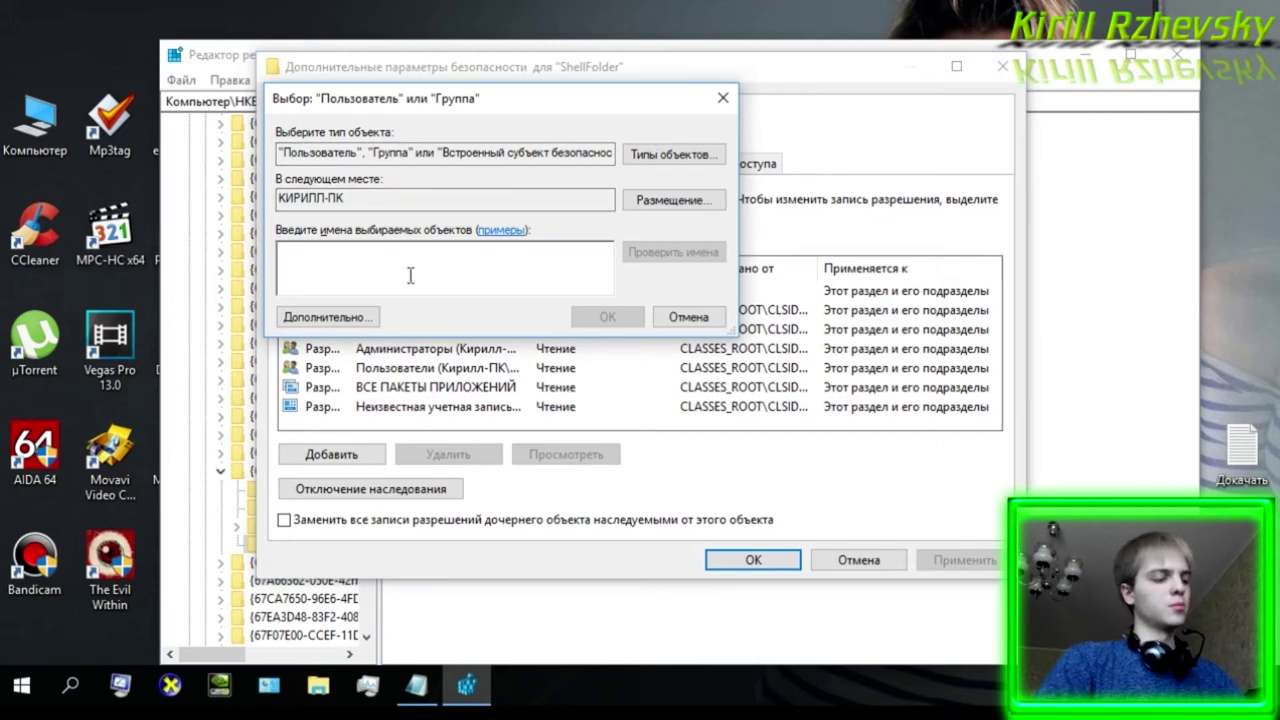
{"action": "type", "text": "Ки"}
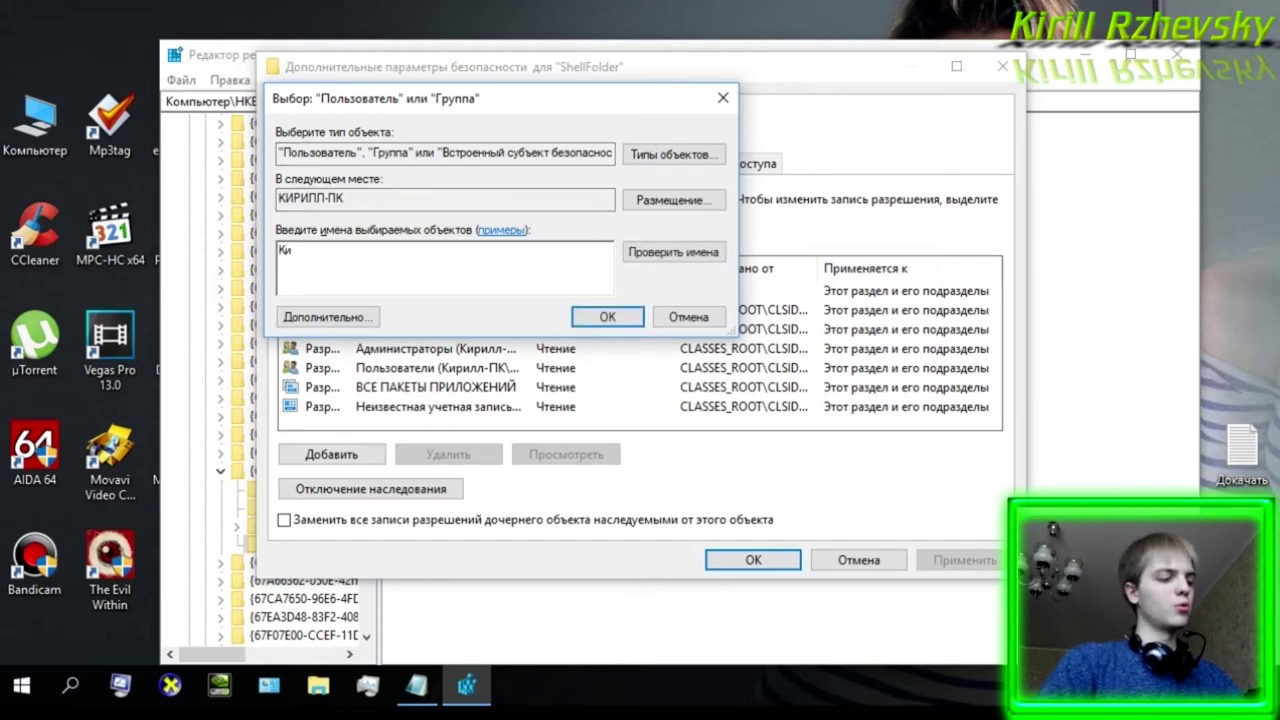
{"action": "type", "text": "рилл"}
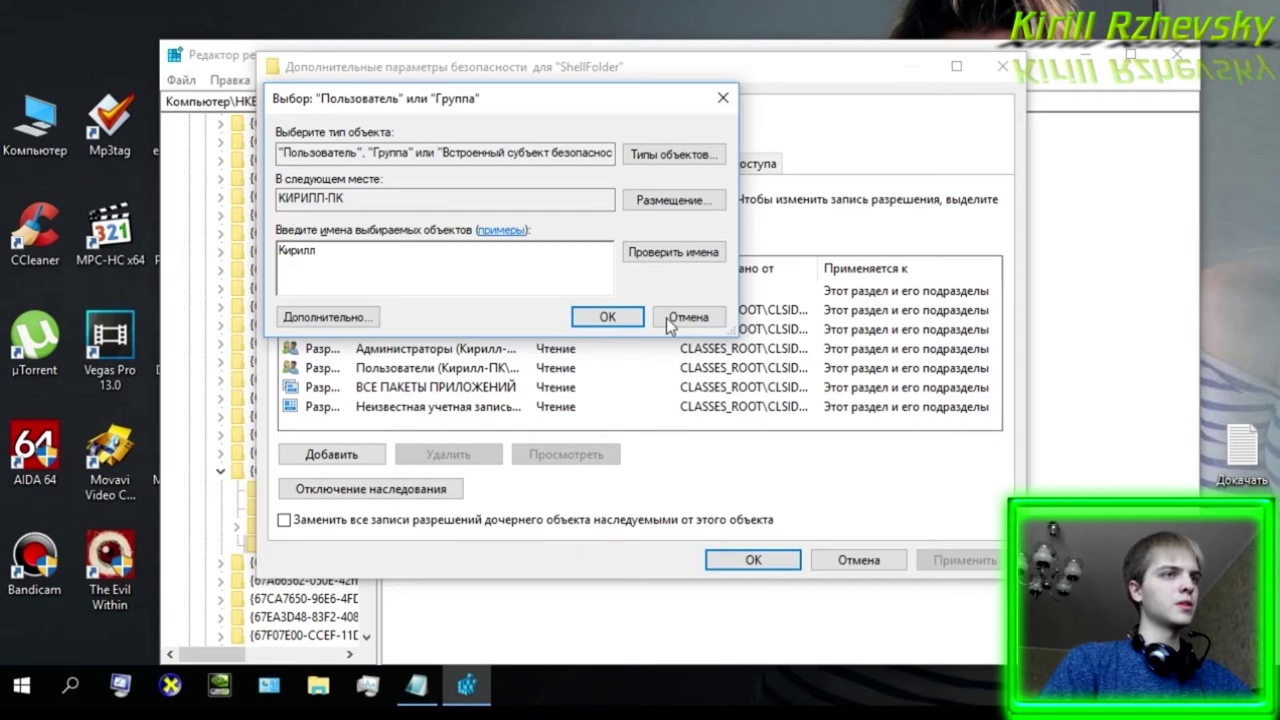
{"action": "left_click", "coordinate": [673, 255]}
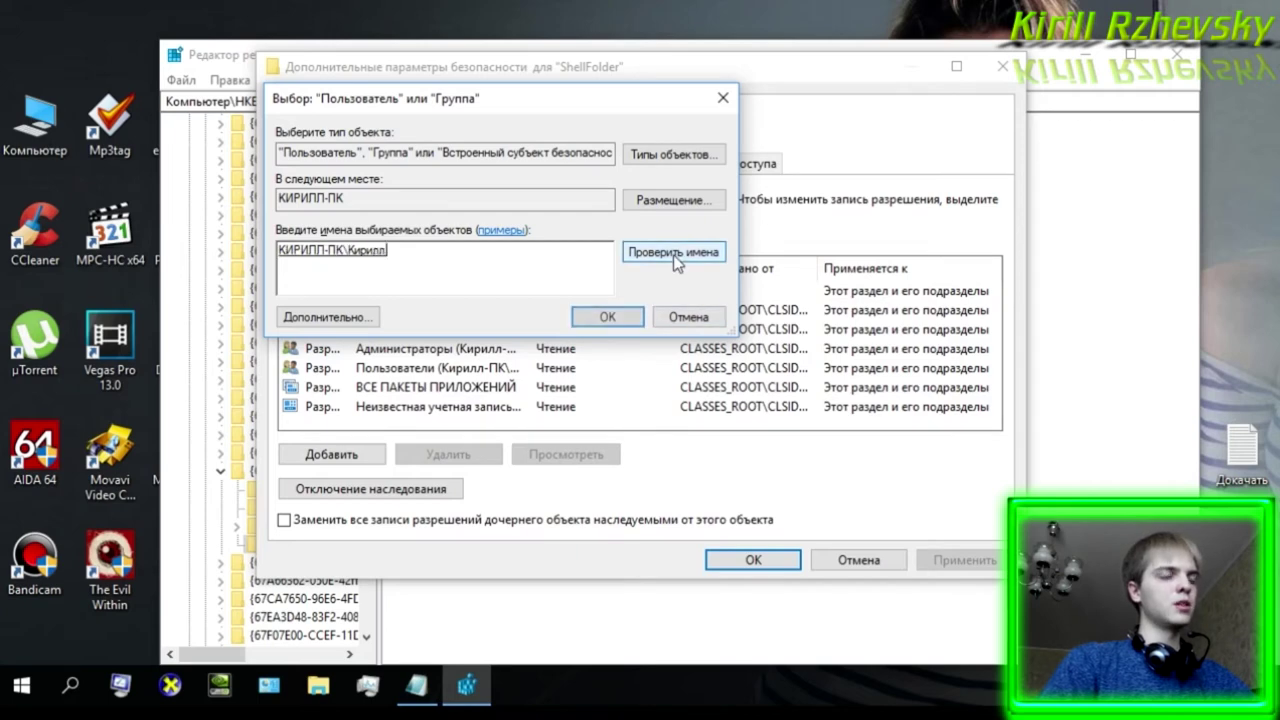
{"action": "left_click", "coordinate": [607, 317]}
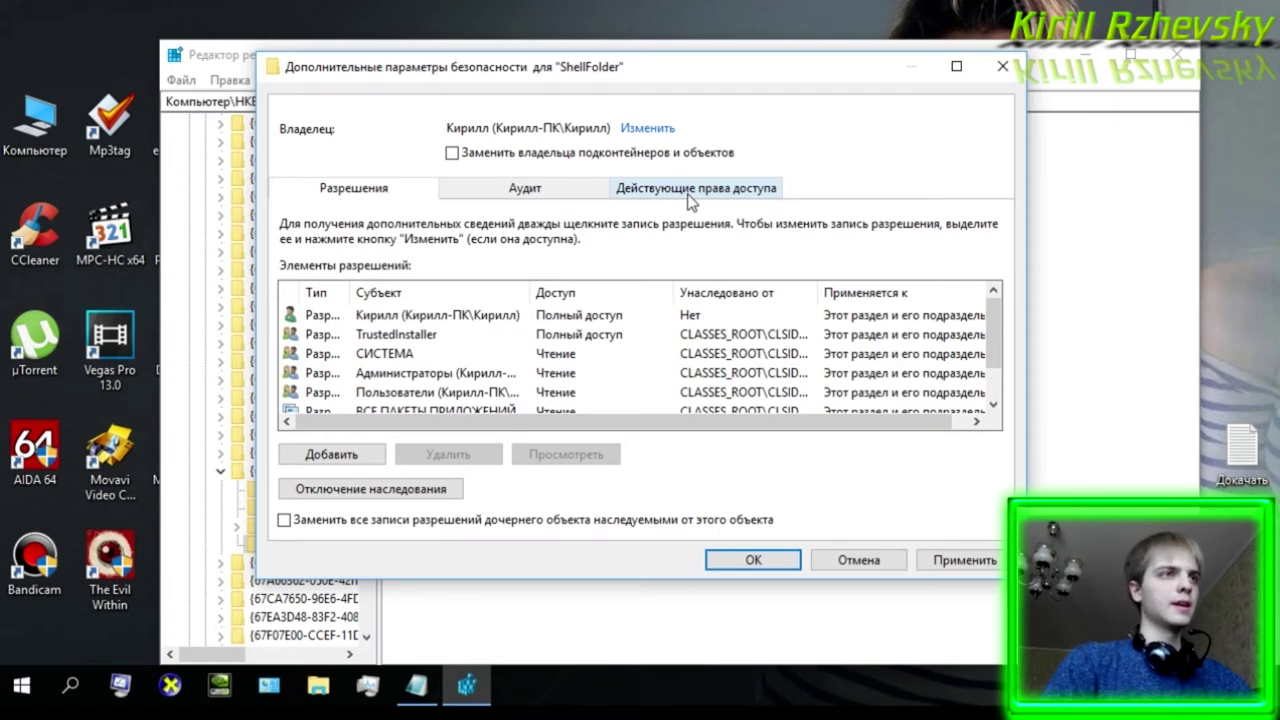
{"action": "left_click", "coordinate": [452, 153]}
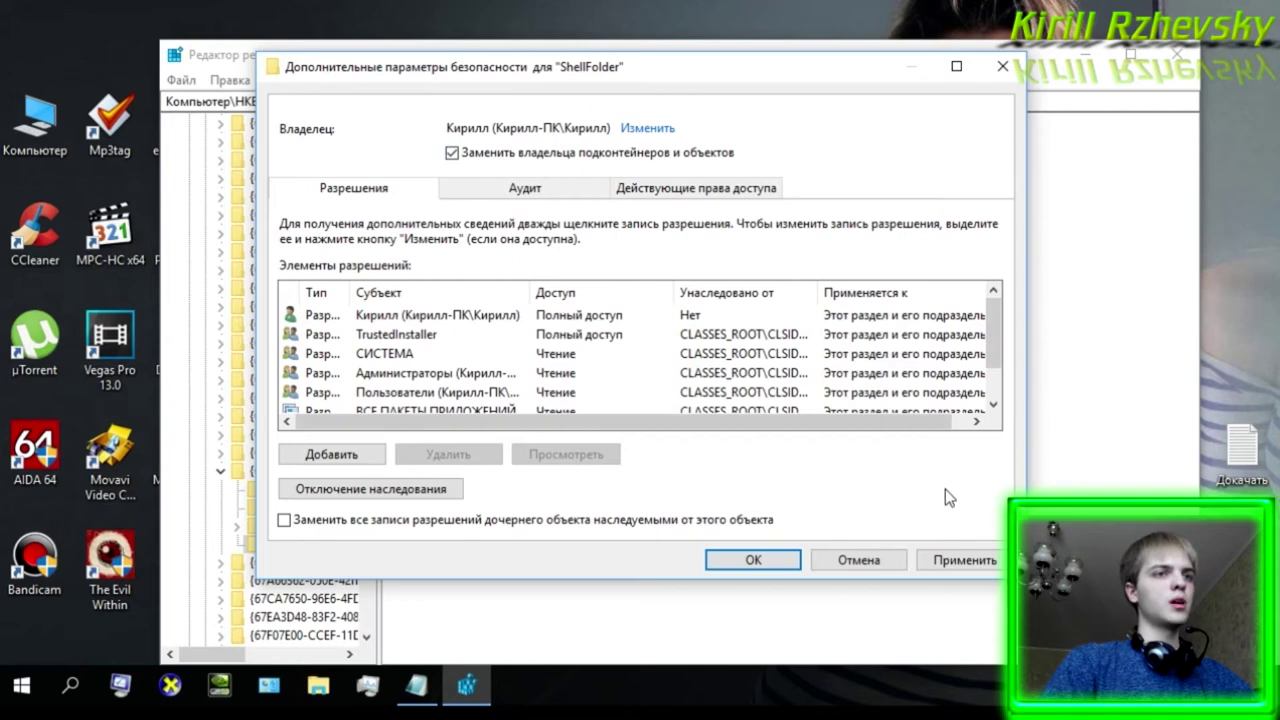
{"action": "left_click", "coordinate": [961, 559]}
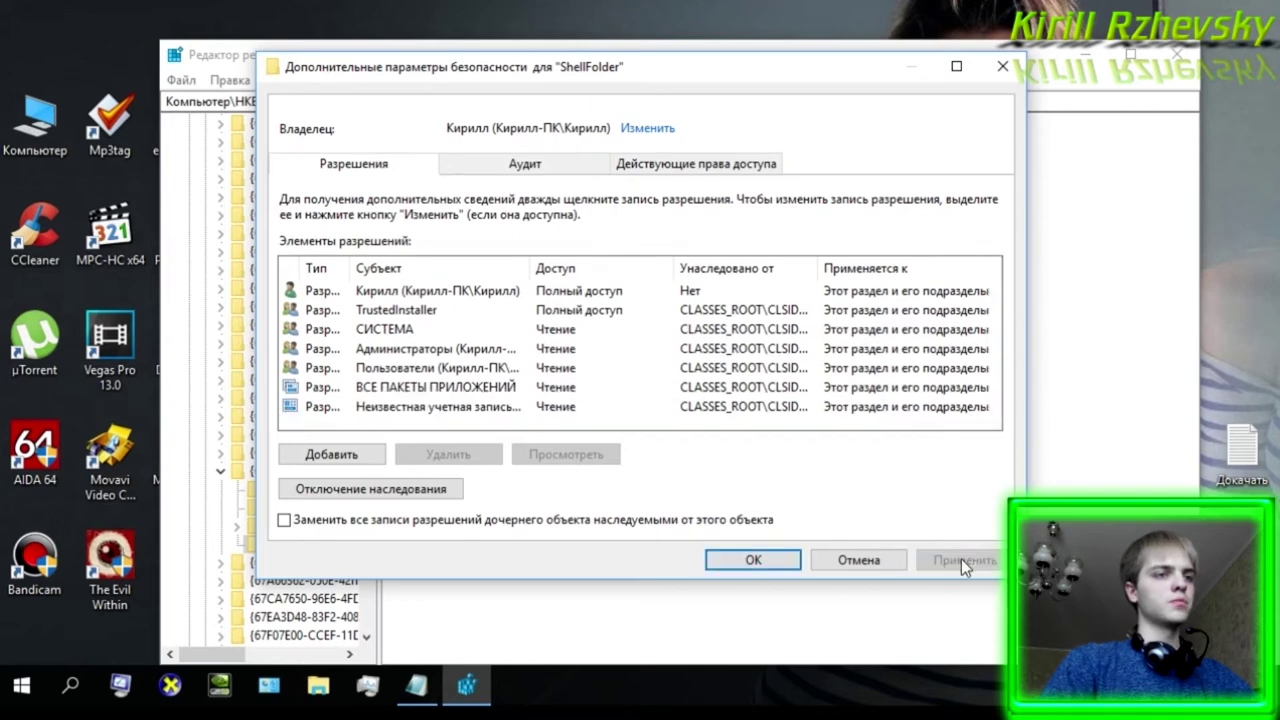
{"action": "left_click", "coordinate": [750, 560]}
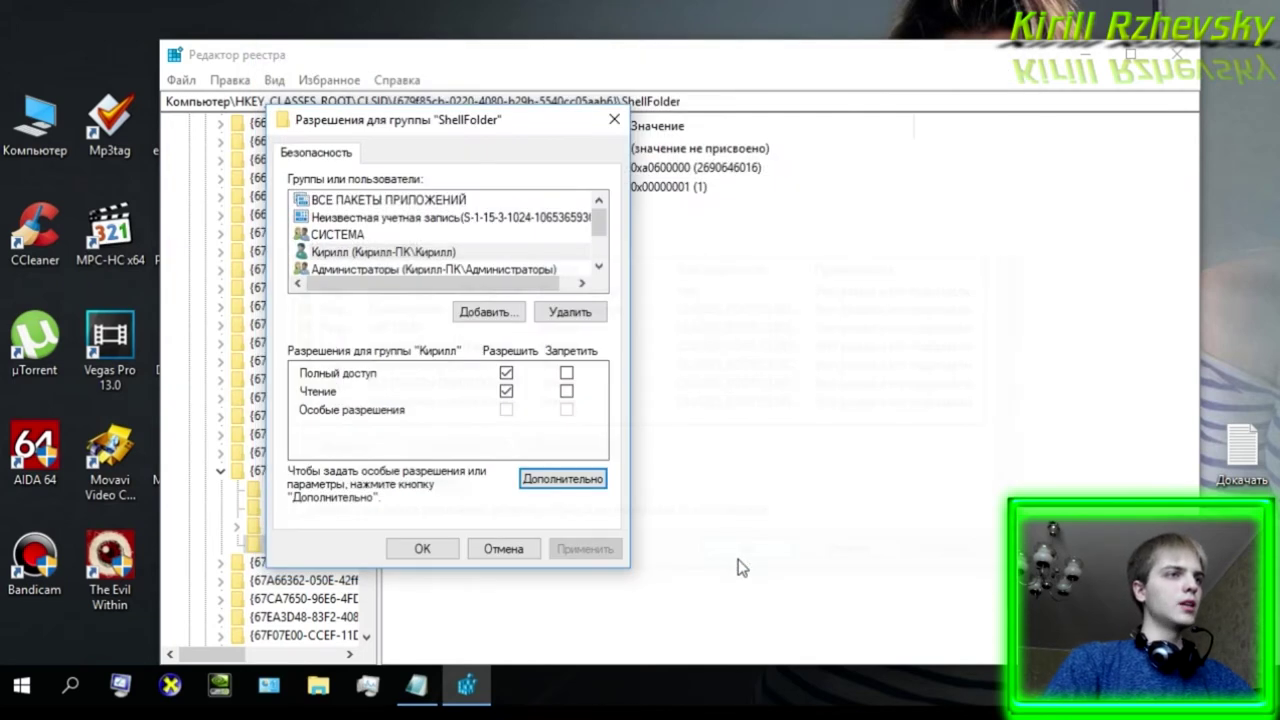
- Make sure the current user's account is allowed full access to ShellFolder and confirm the permissions
{"action": "mouse_move", "coordinate": [601, 228]}
{"action": "left_mouse_down"}
{"action": "mouse_move", "coordinate": [600, 246]}
{"action": "mouse_move", "coordinate": [600, 212]}
{"action": "left_mouse_up"}
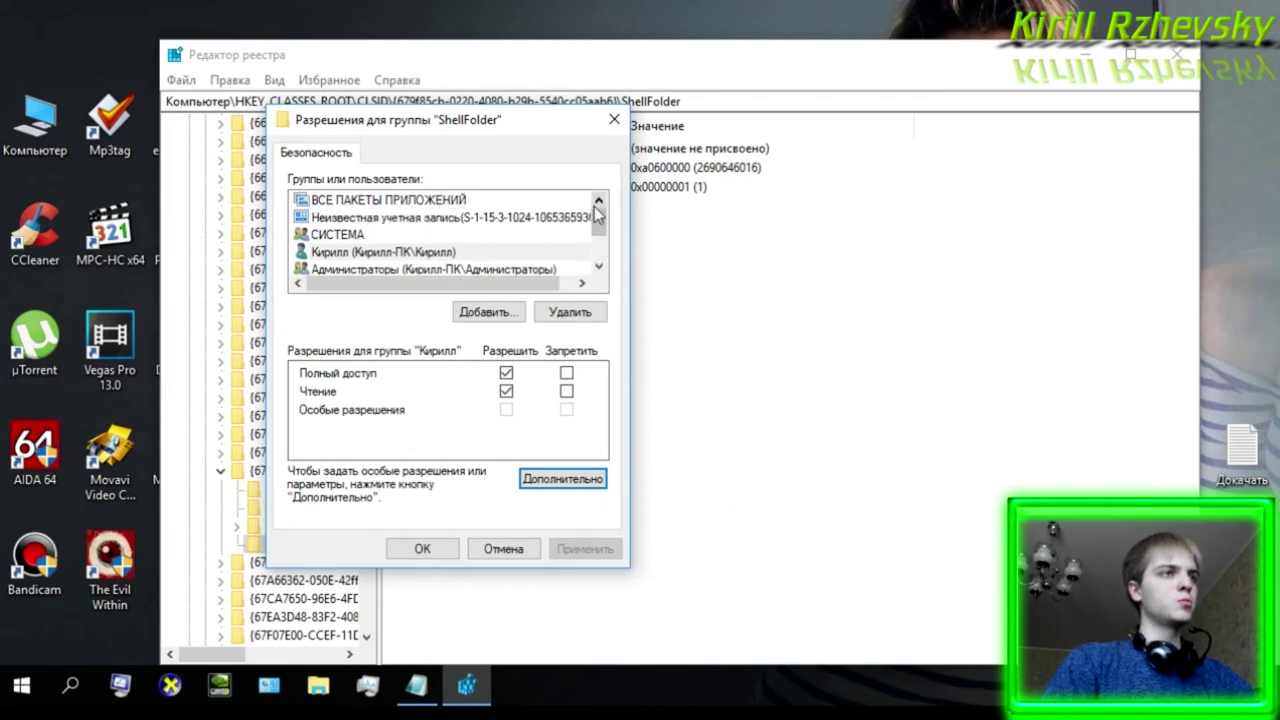
{"action": "left_click", "coordinate": [336, 256]}
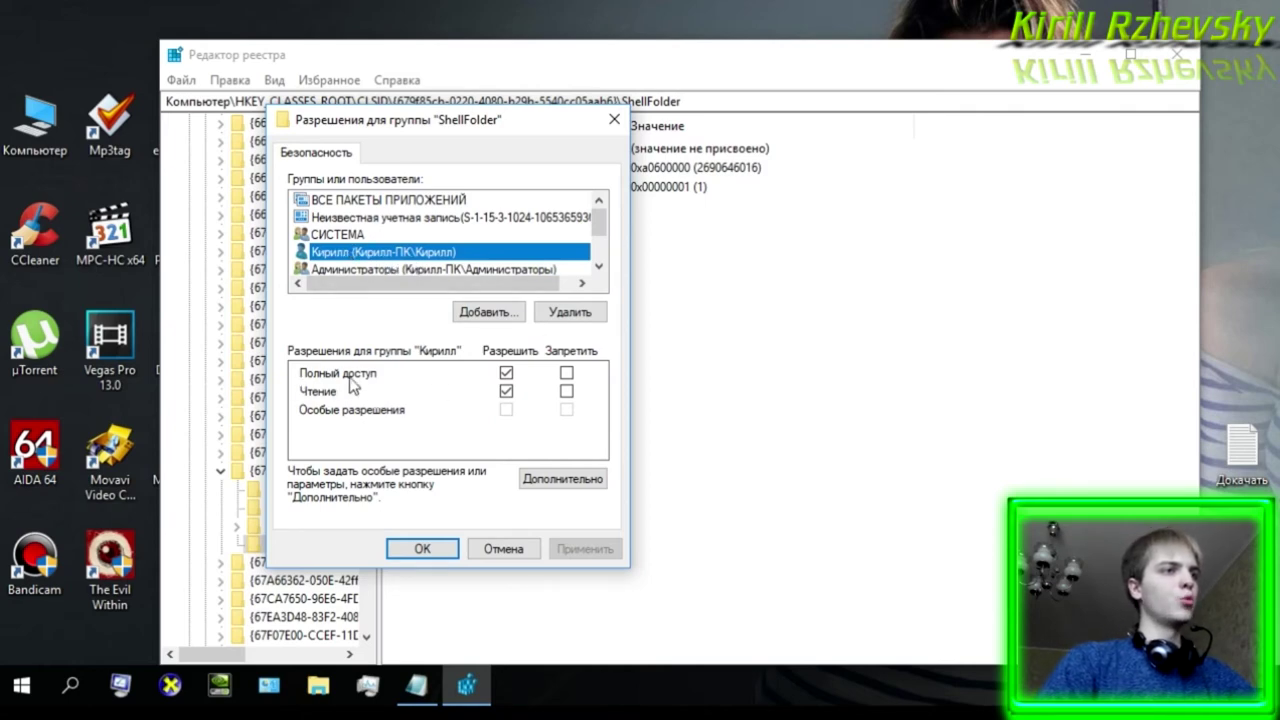
{"action": "left_click", "coordinate": [506, 374]}
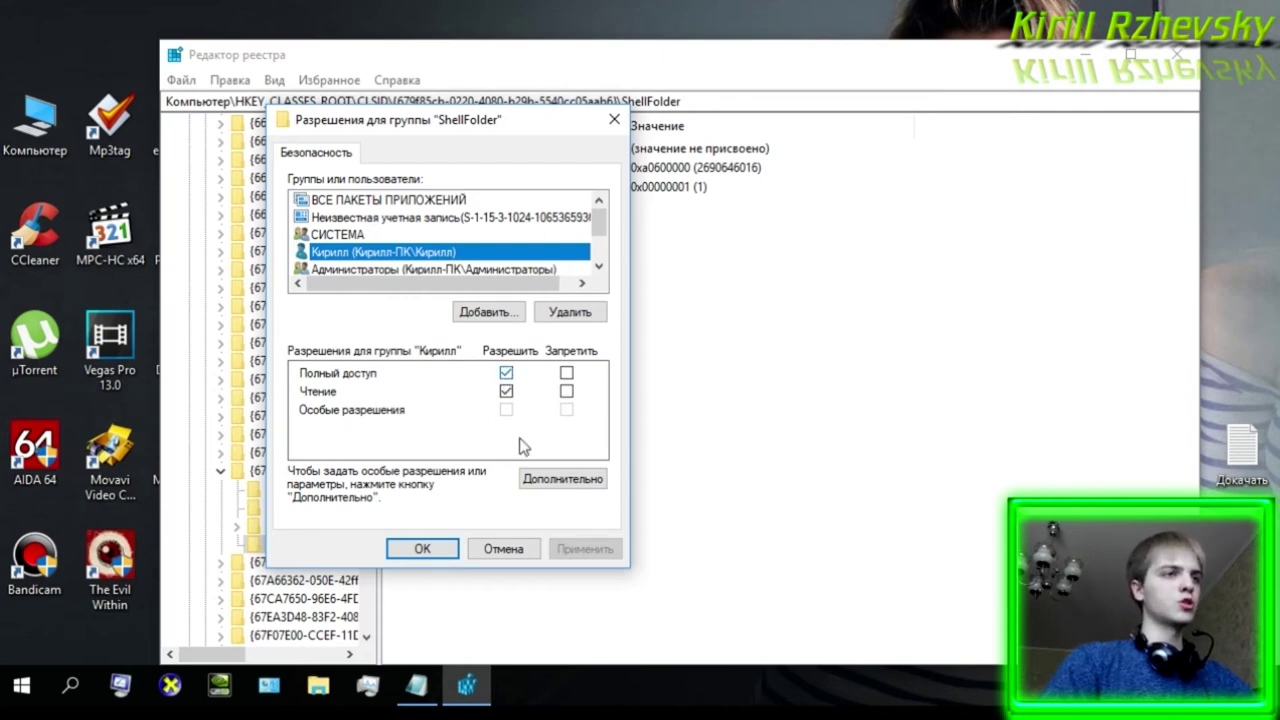
{"action": "left_click", "coordinate": [424, 549]}
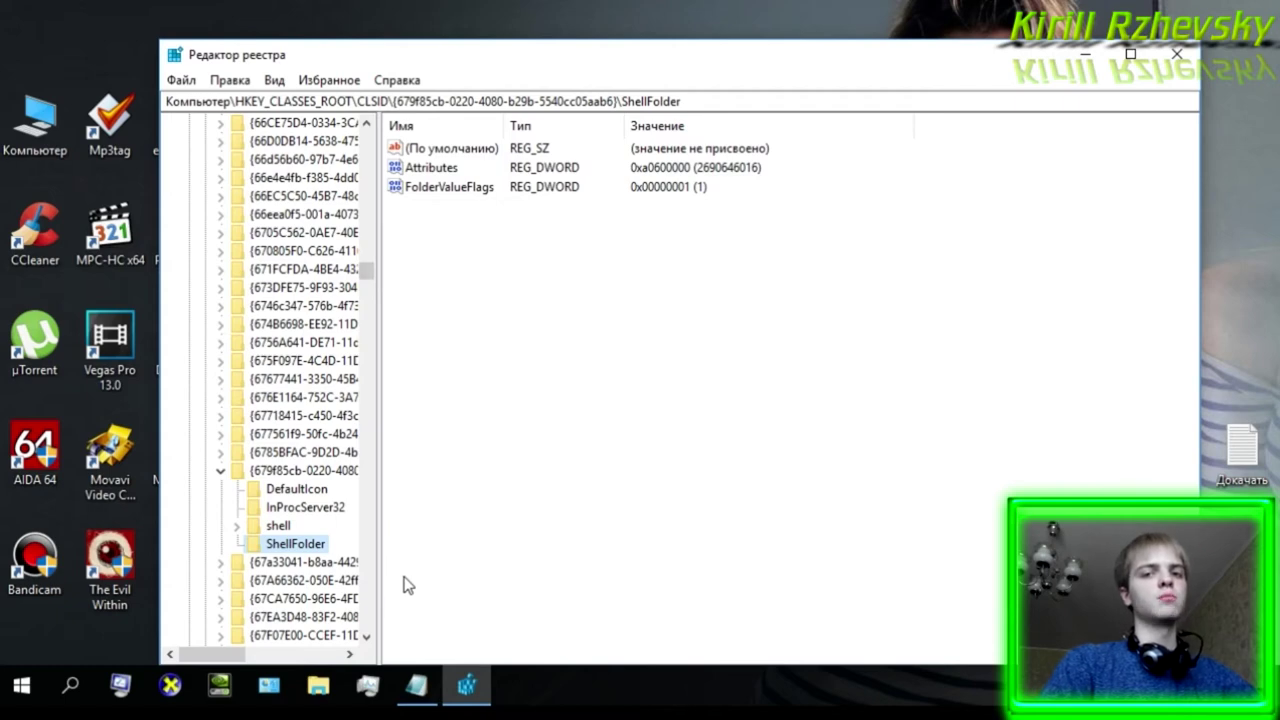
- Open the Attributes DWORD of ShellFolder and confirm it with the hexadecimal value a0600000
{"action": "left_click", "coordinate": [446, 169]}
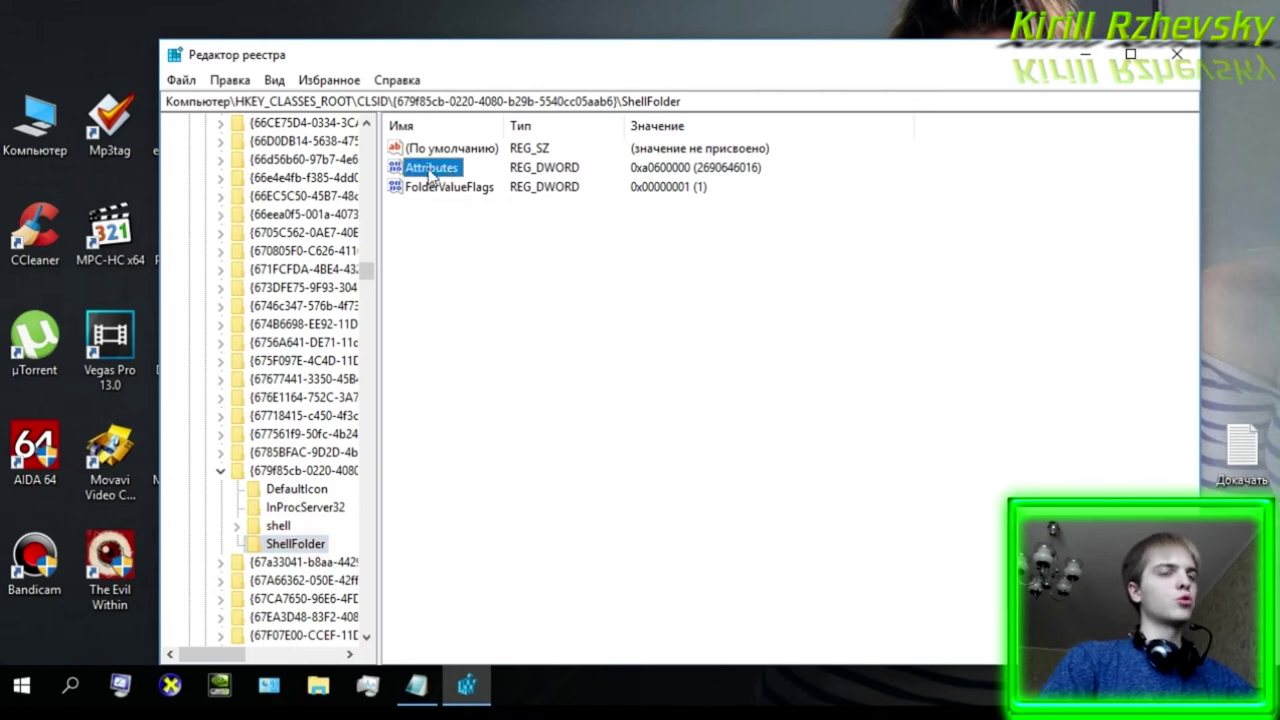
{"action": "double_click", "coordinate": [431, 169]}
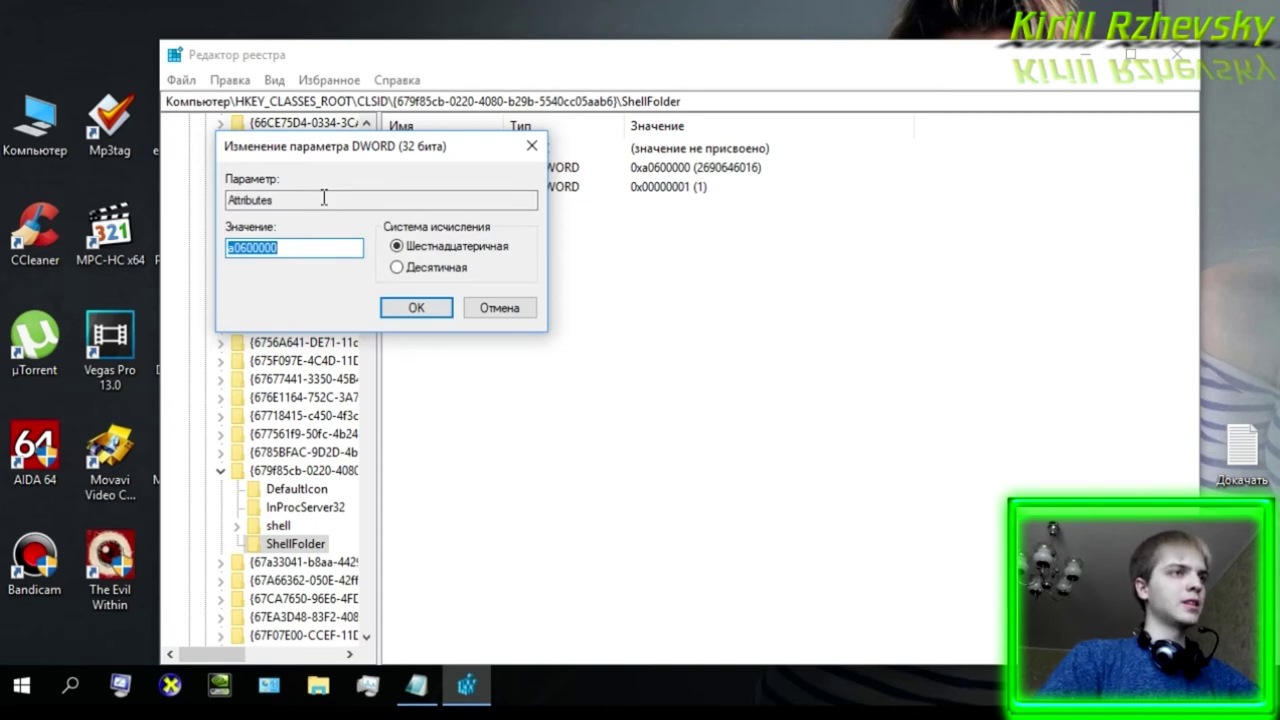
{"action": "left_click", "coordinate": [241, 249]}
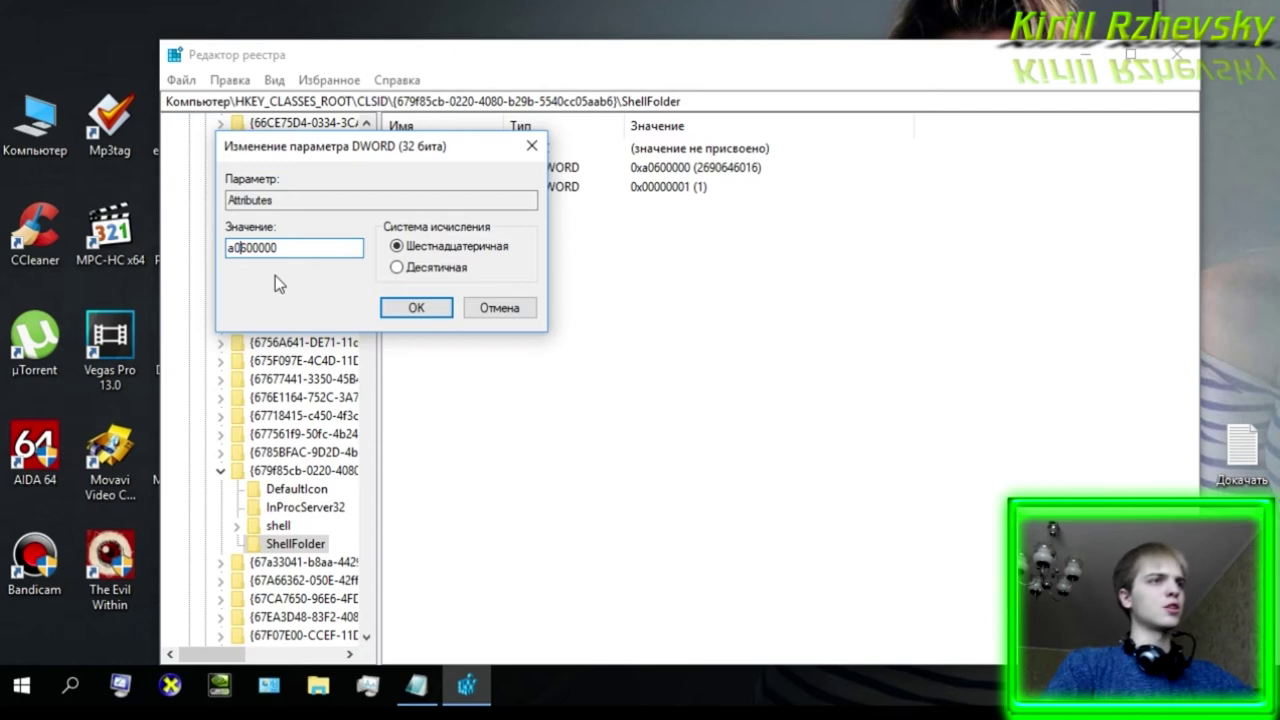
{"action": "left_click", "coordinate": [242, 248]}
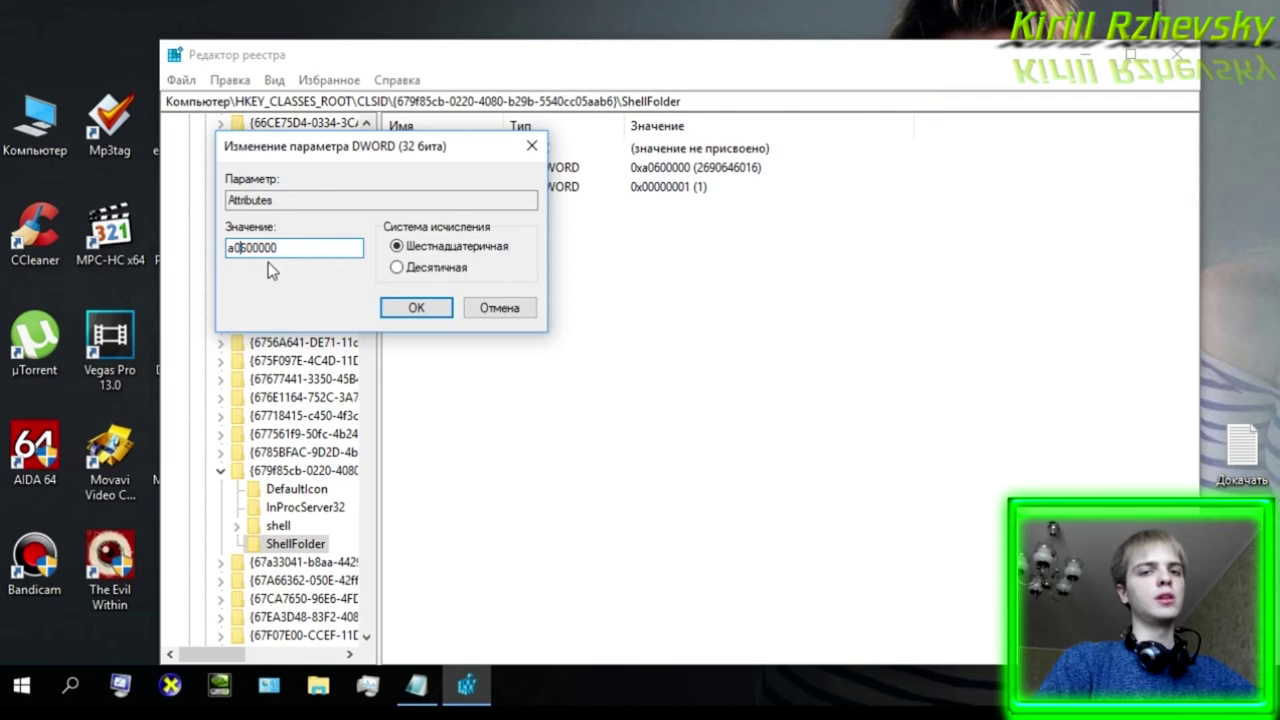
{"action": "key", "text": "Right"}
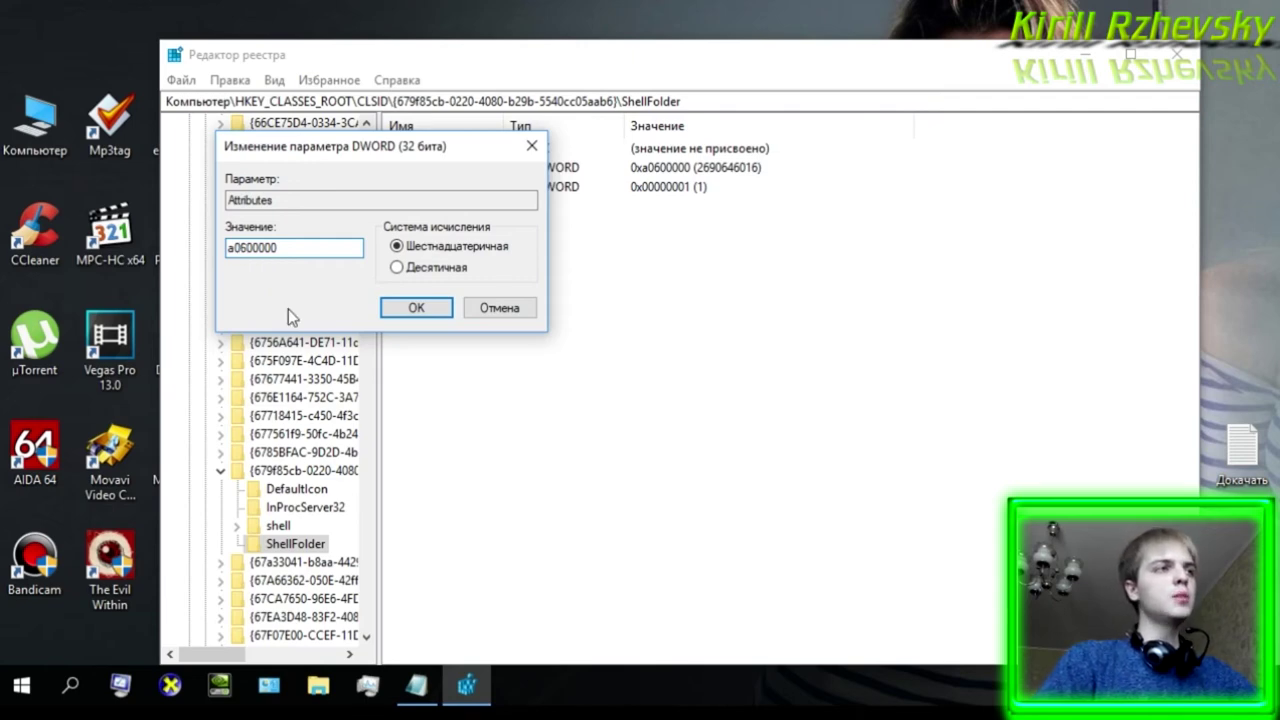
{"action": "key", "text": "End"}
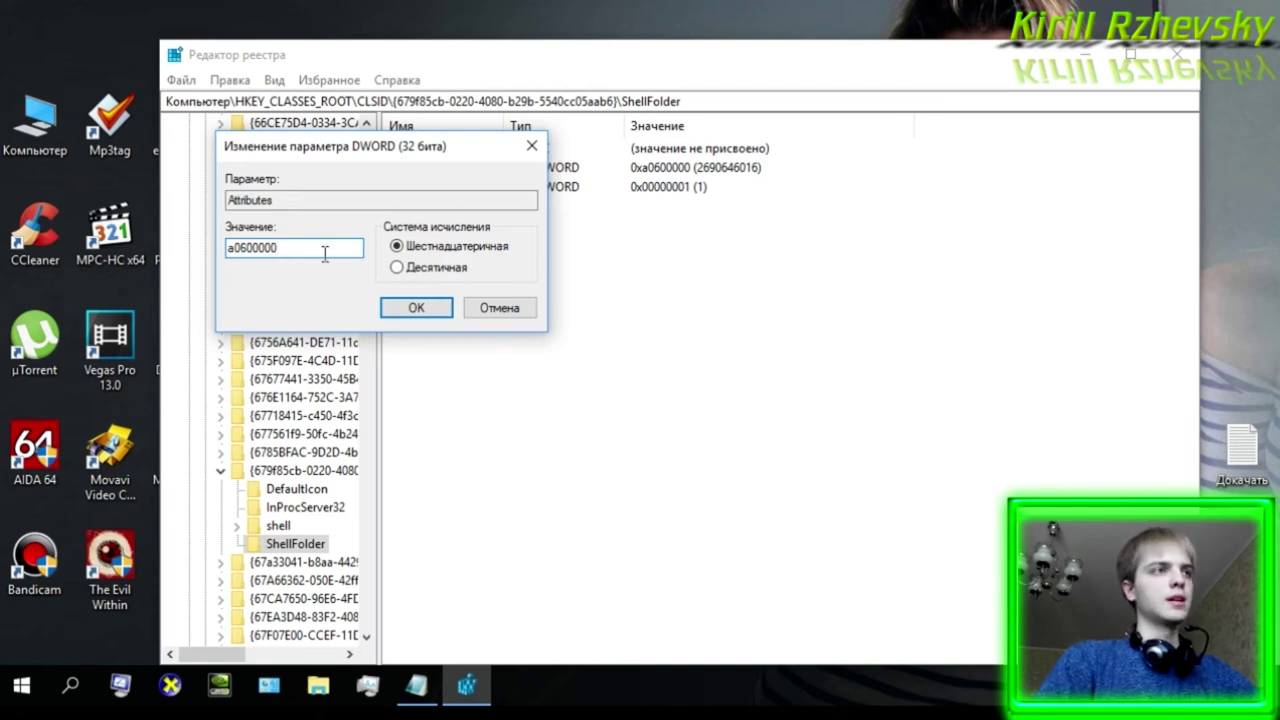
{"action": "left_click", "coordinate": [416, 308]}
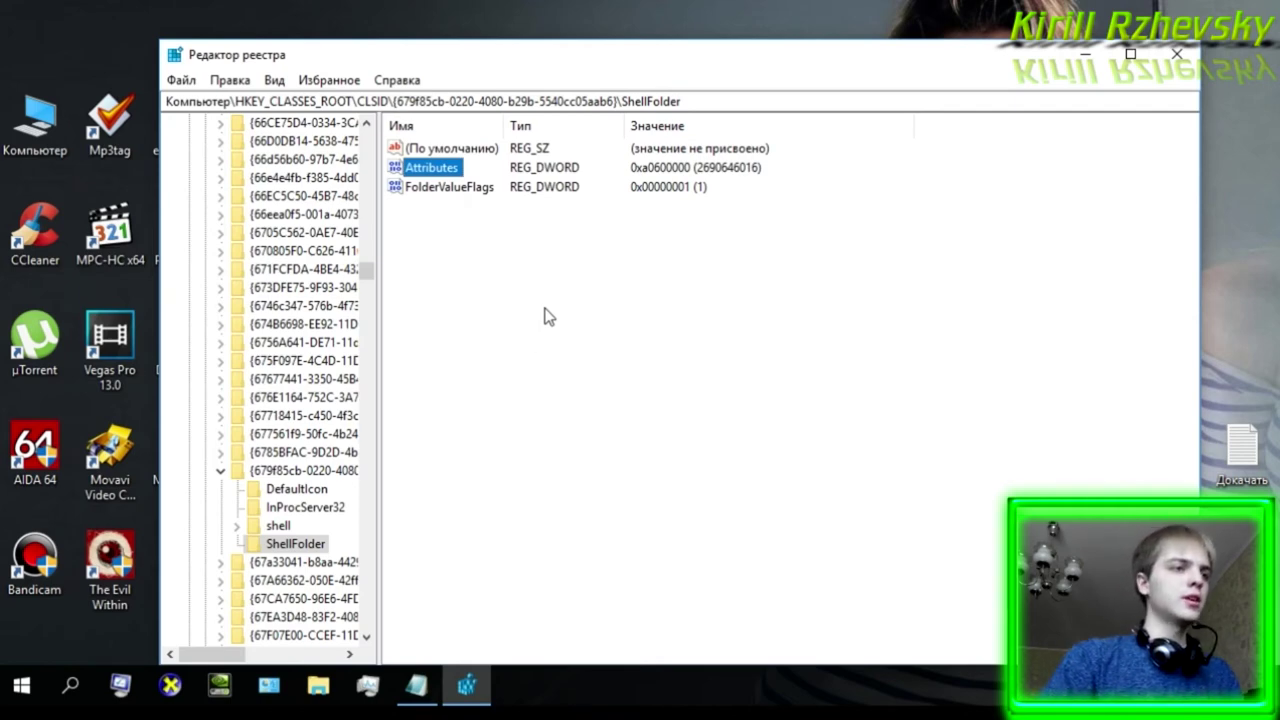
- Switch to the Путь Notepad window, copy the second registry path, the one containing Wow6432Node, and minimize the window
{"action": "left_click", "coordinate": [420, 686]}
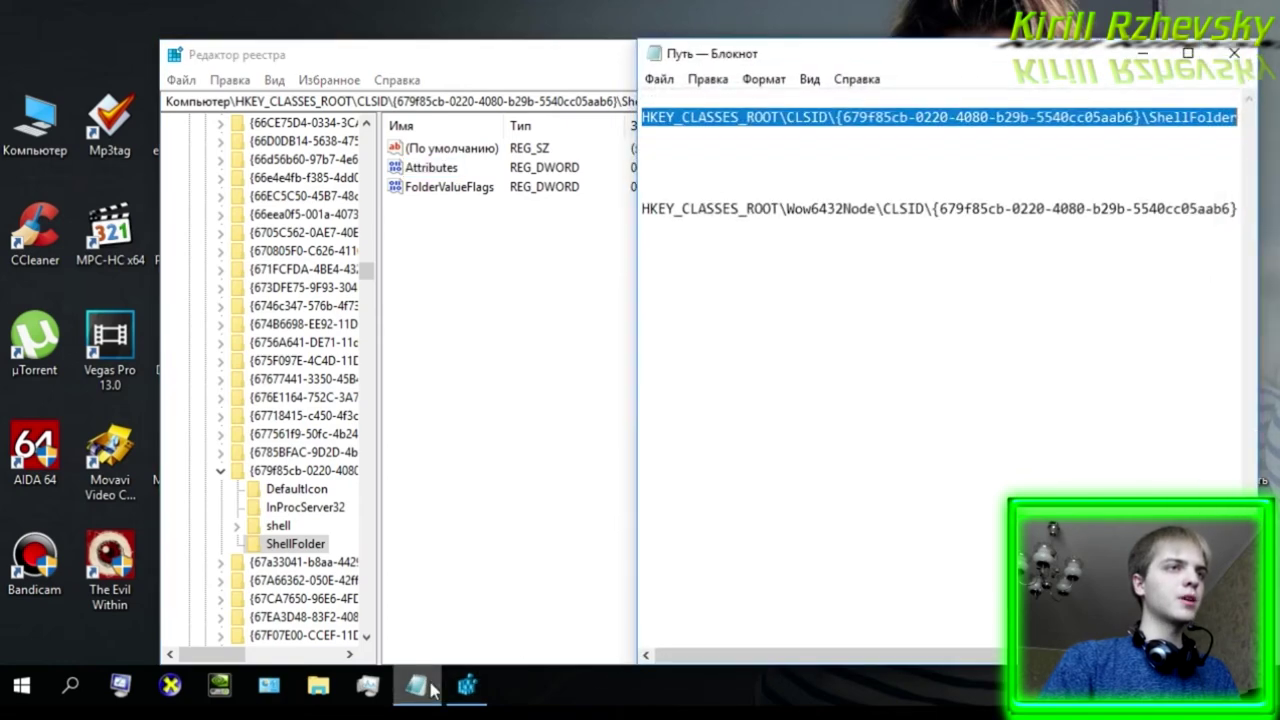
{"action": "left_click_drag", "start_coordinate": [950, 61], "coordinate": [938, 77]}
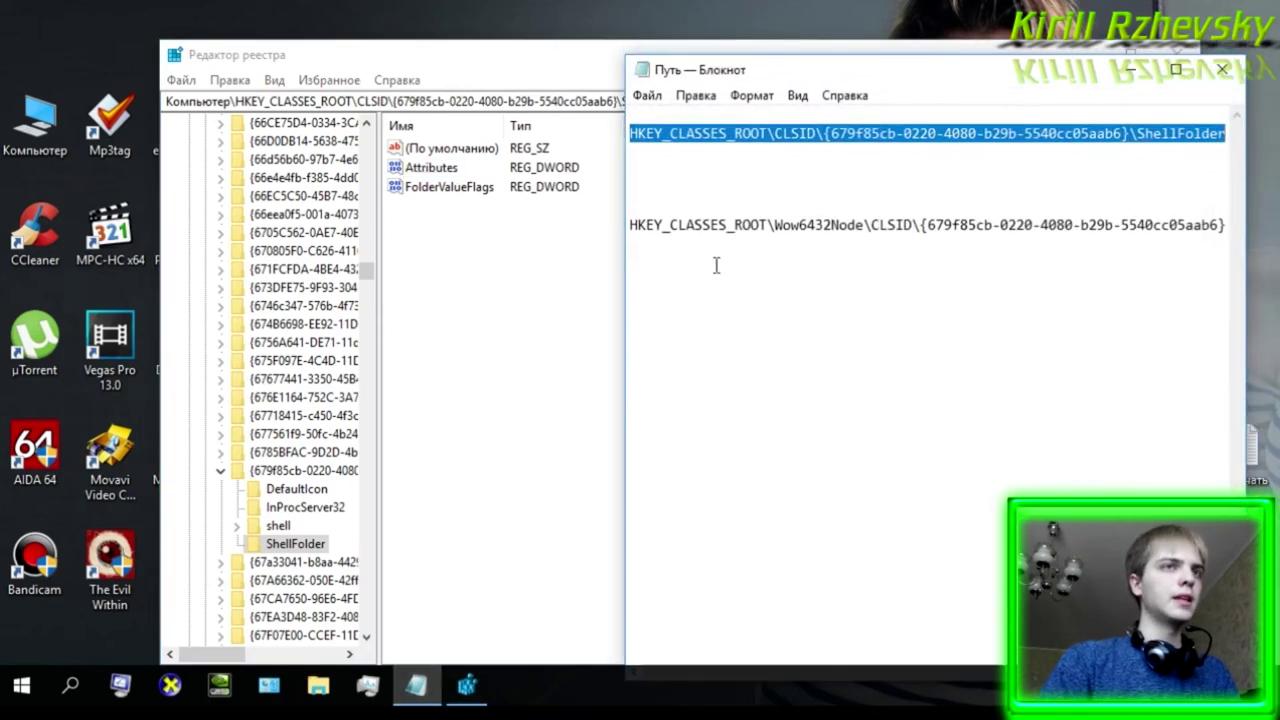
{"action": "left_click_drag", "start_coordinate": [630, 226], "coordinate": [777, 244]}
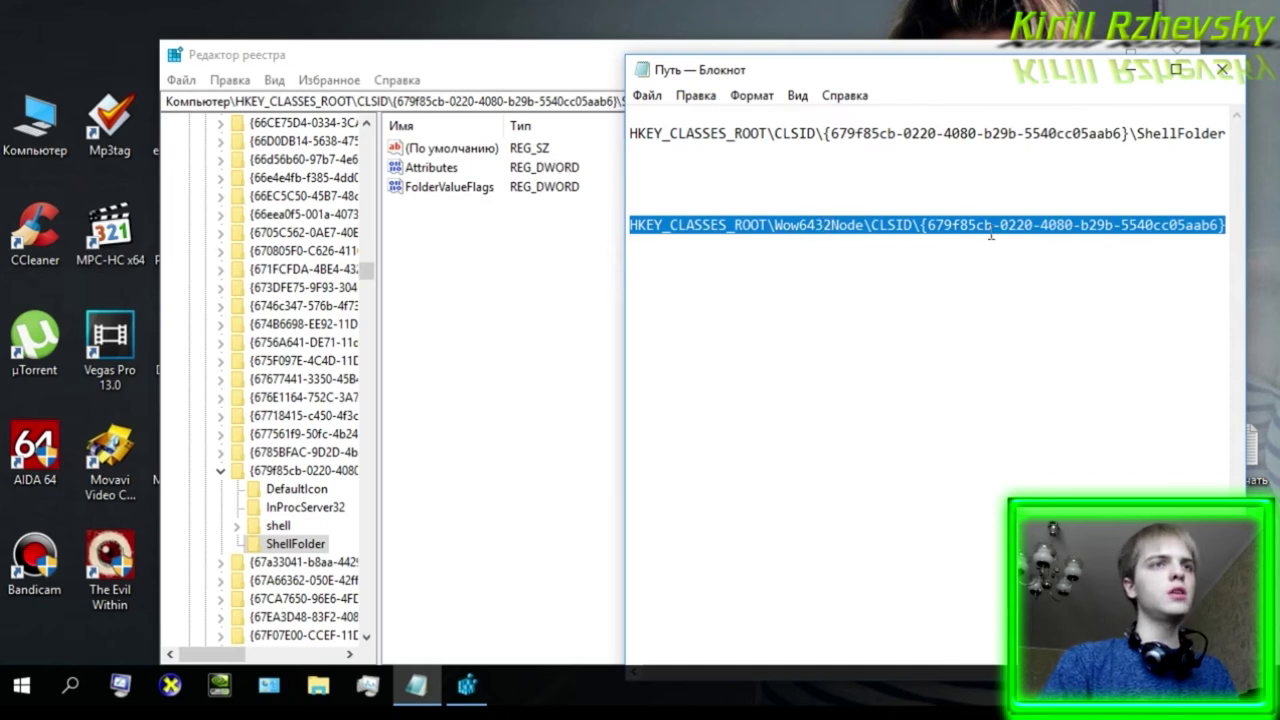
{"action": "left_click", "coordinate": [1227, 230]}
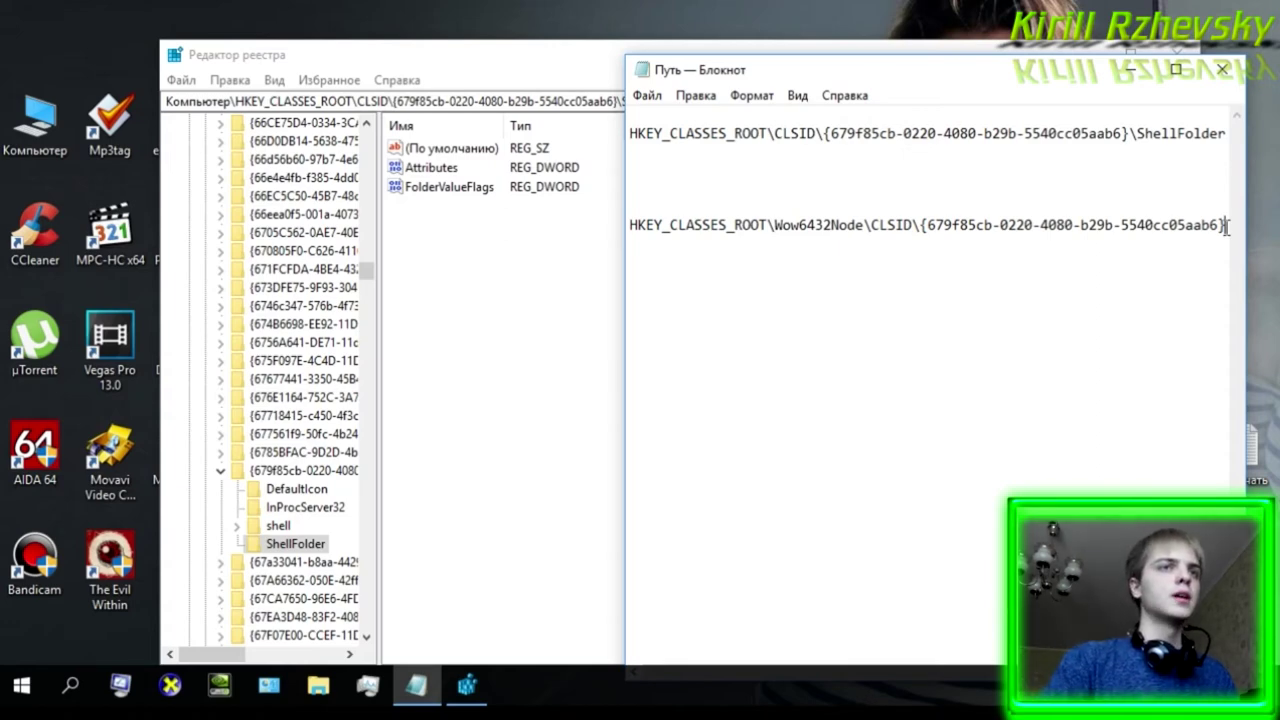
{"action": "left_click_drag", "start_coordinate": [1226, 228], "coordinate": [630, 225]}
{"action": "right_click", "coordinate": [649, 222]}
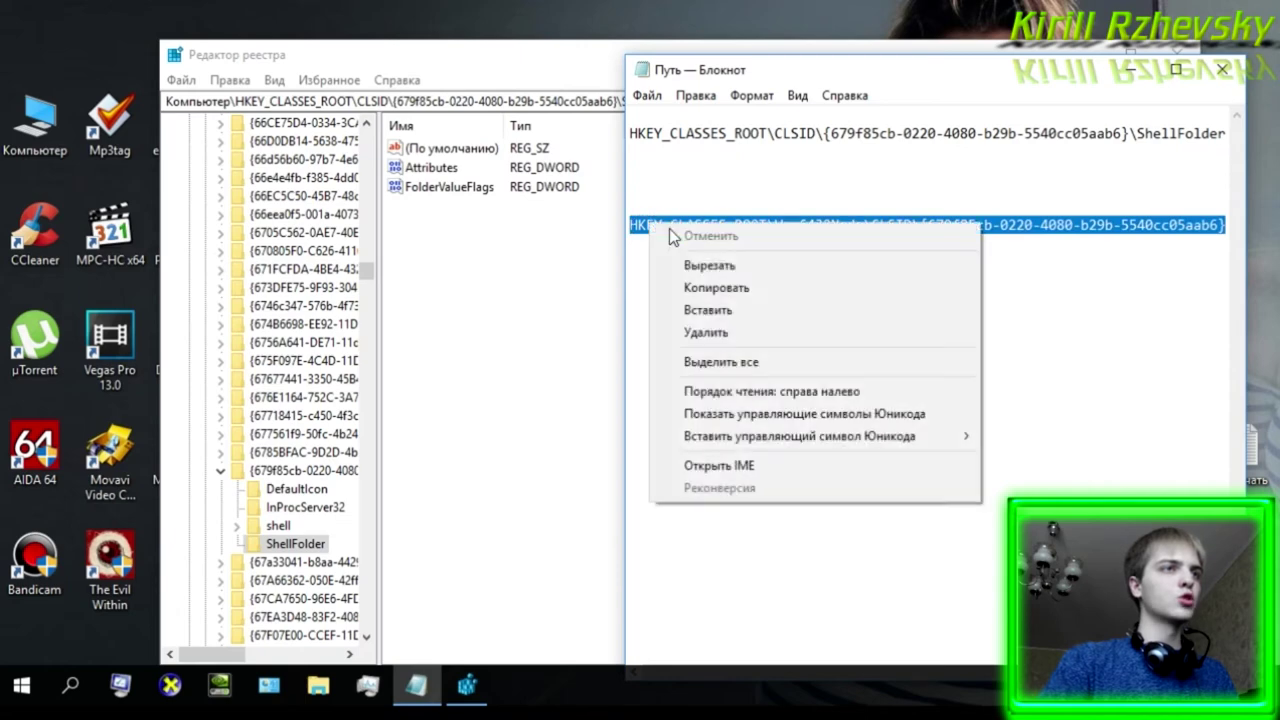
{"action": "left_click", "coordinate": [715, 290]}
{"action": "left_click", "coordinate": [1128, 70]}
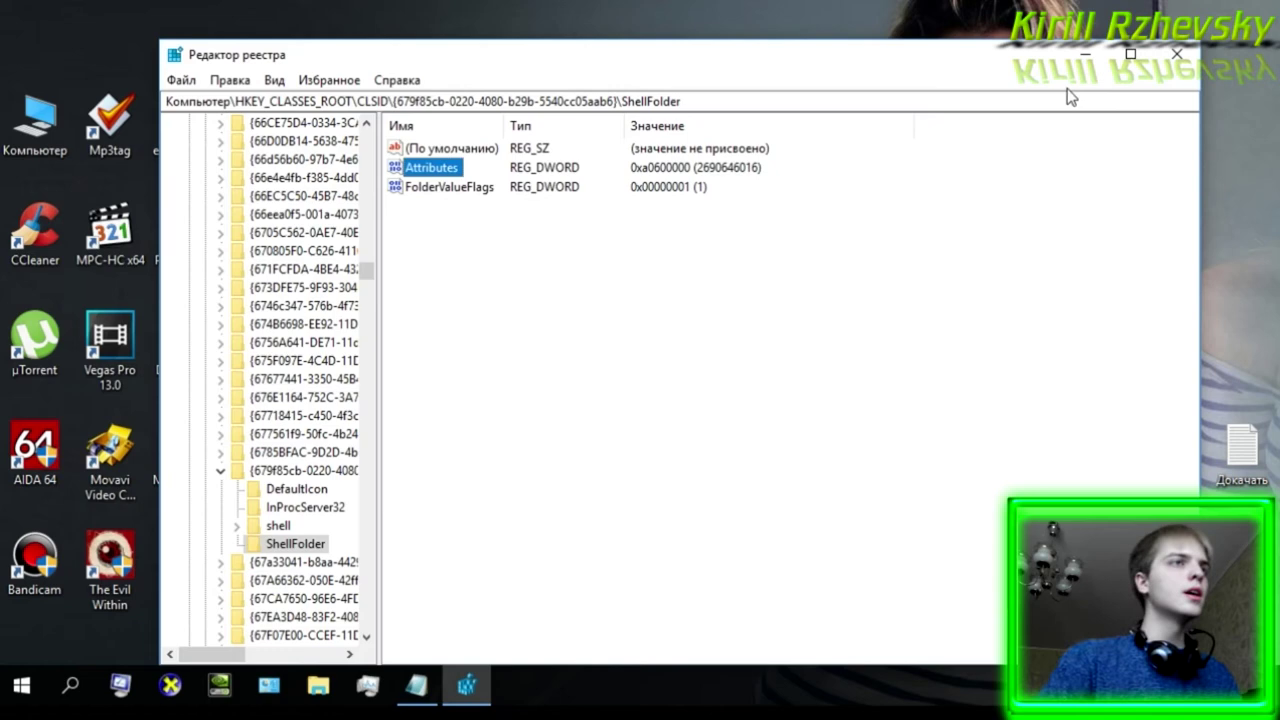
- Go to the copied HKEY_CLASSES_ROOT\Wow6432Node\CLSID\{679f85cb-0220-4080-b29b-5540cc05aab6} path and select its ShellFolder key
{"action": "left_click", "coordinate": [712, 100]}
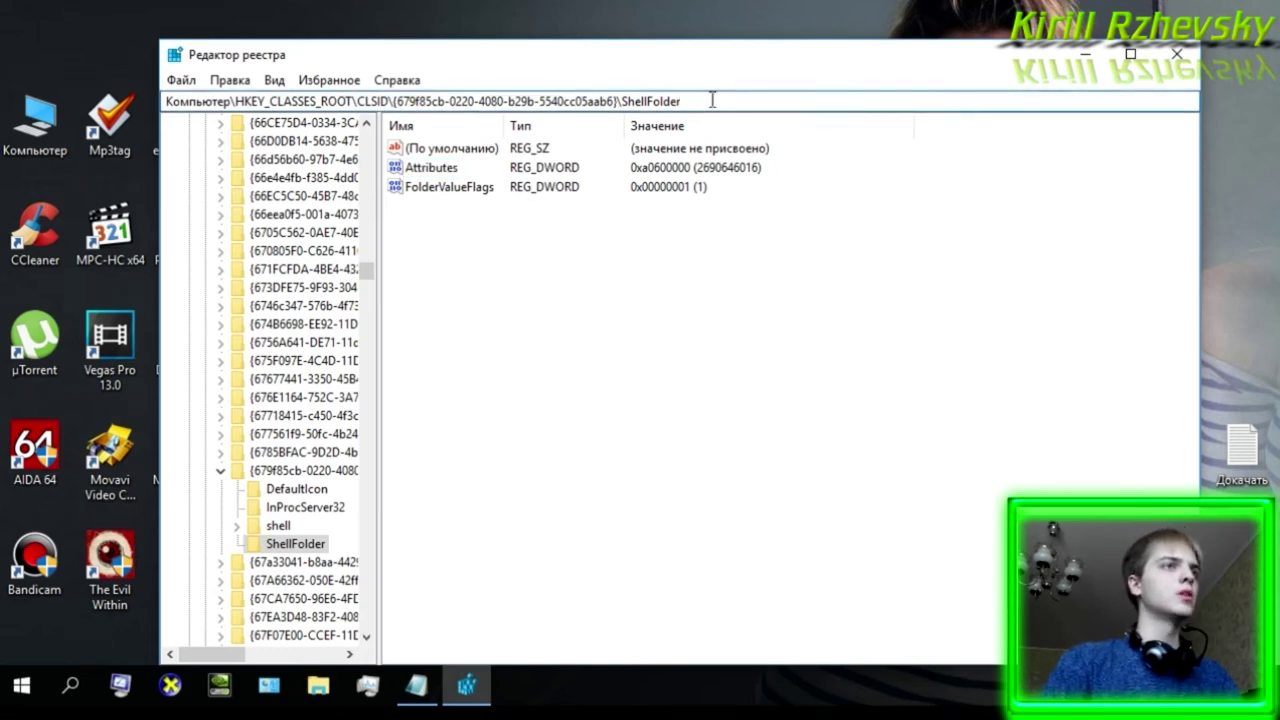
{"action": "left_click_drag", "start_coordinate": [712, 100], "coordinate": [268, 108]}
{"action": "key", "text": "BackSpace"}
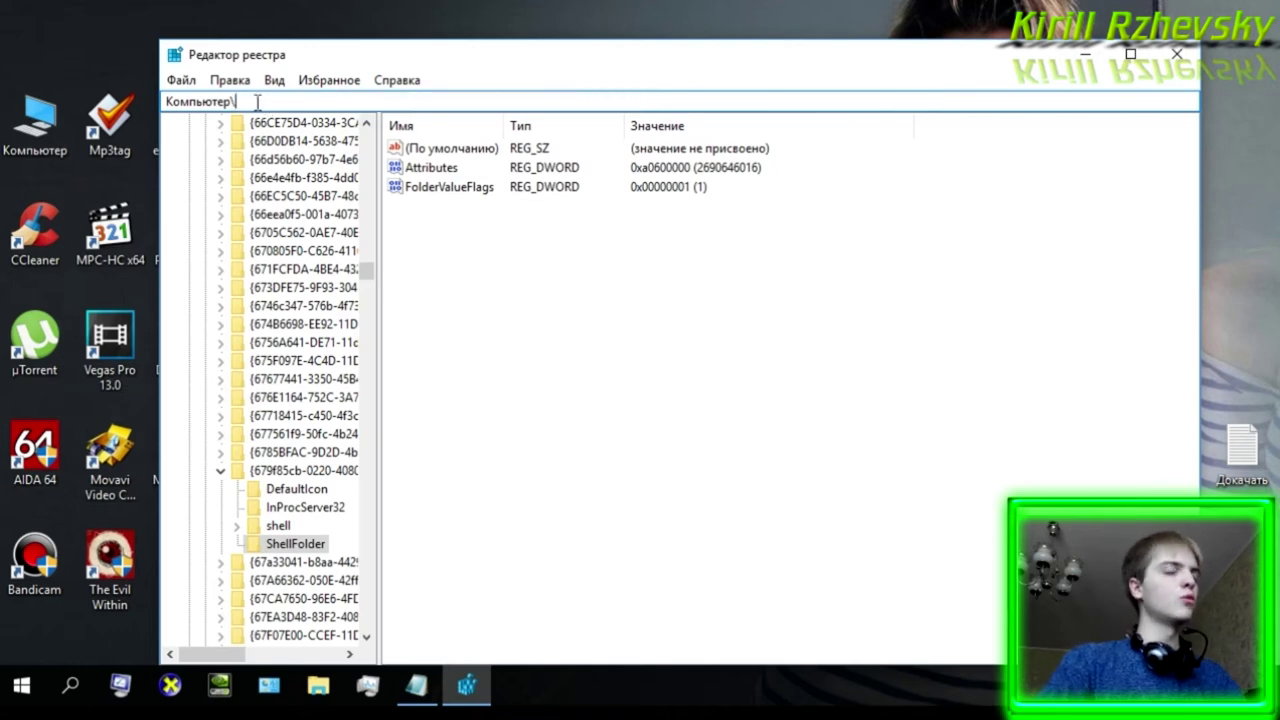
{"action": "key", "text": "ctrl+v"}
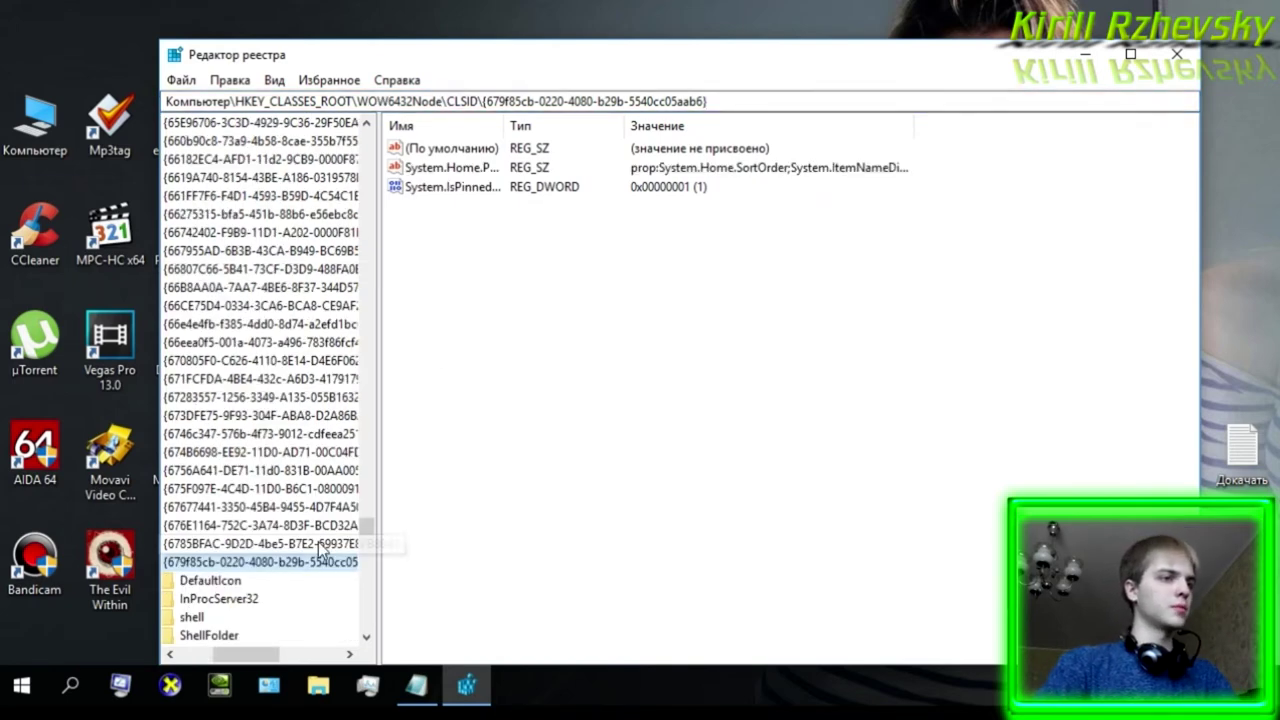
{"action": "scroll", "coordinate": [320, 542], "scroll_direction": "down", "scroll_amount": 1}
{"action": "left_click", "coordinate": [224, 582]}
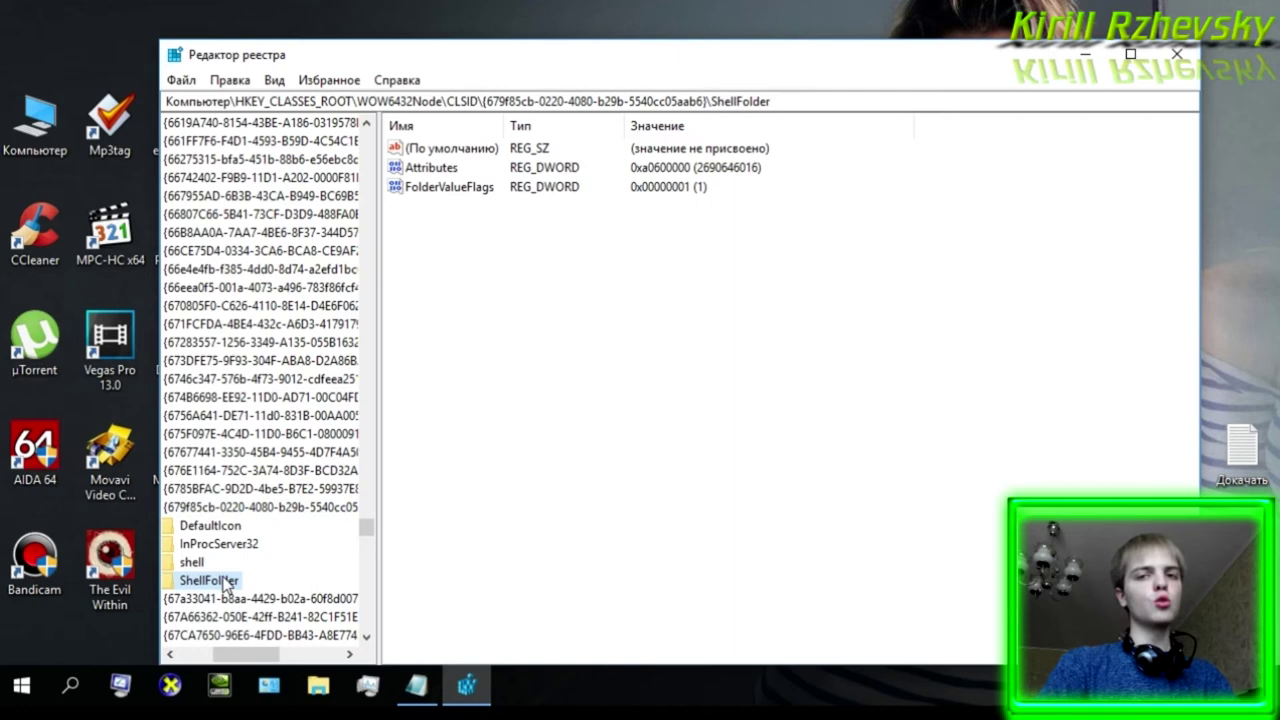
- Open the permissions of the Wow6432Node ShellFolder key and add the current user's account, checking the entered name
{"action": "right_click", "coordinate": [225, 583]}
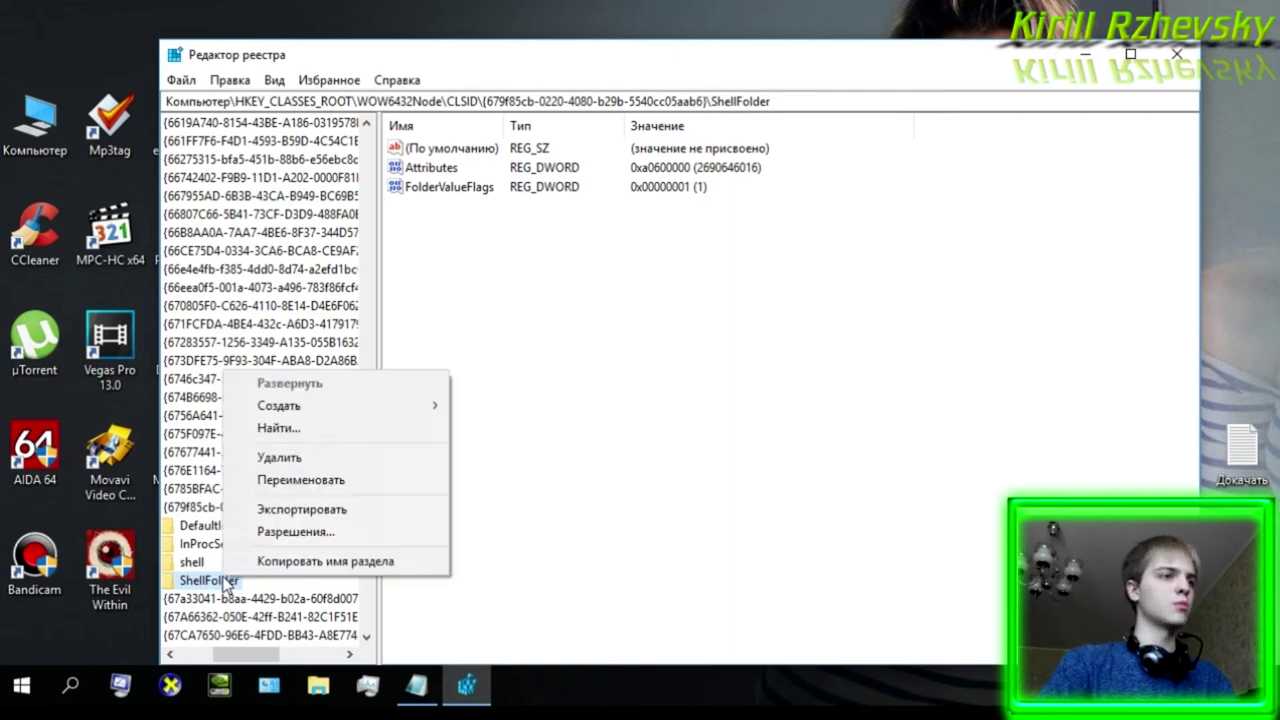
{"action": "left_click", "coordinate": [277, 537]}
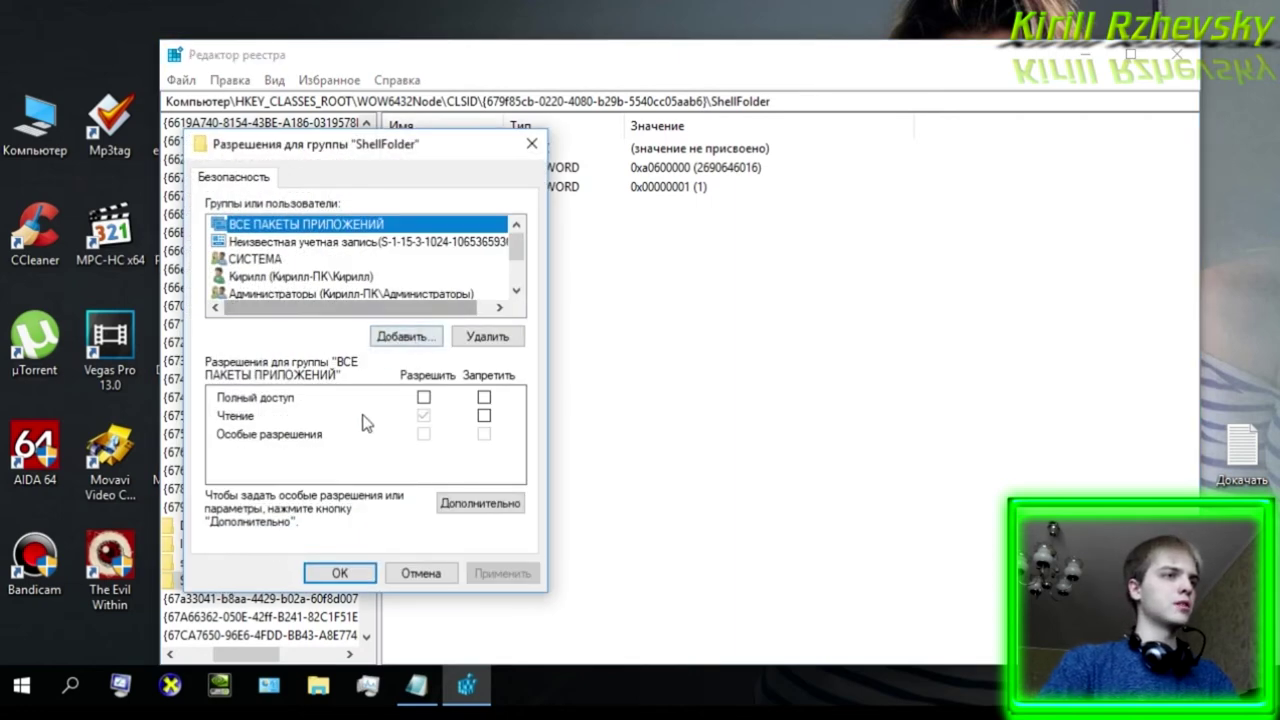
{"action": "left_click", "coordinate": [410, 336]}
{"action": "type", "text": "Кир"}
{"action": "key", "text": "BackSpace"}
{"action": "key", "text": "BackSpace"}
{"action": "type", "text": "ирилл"}
{"action": "left_click", "coordinate": [597, 338]}
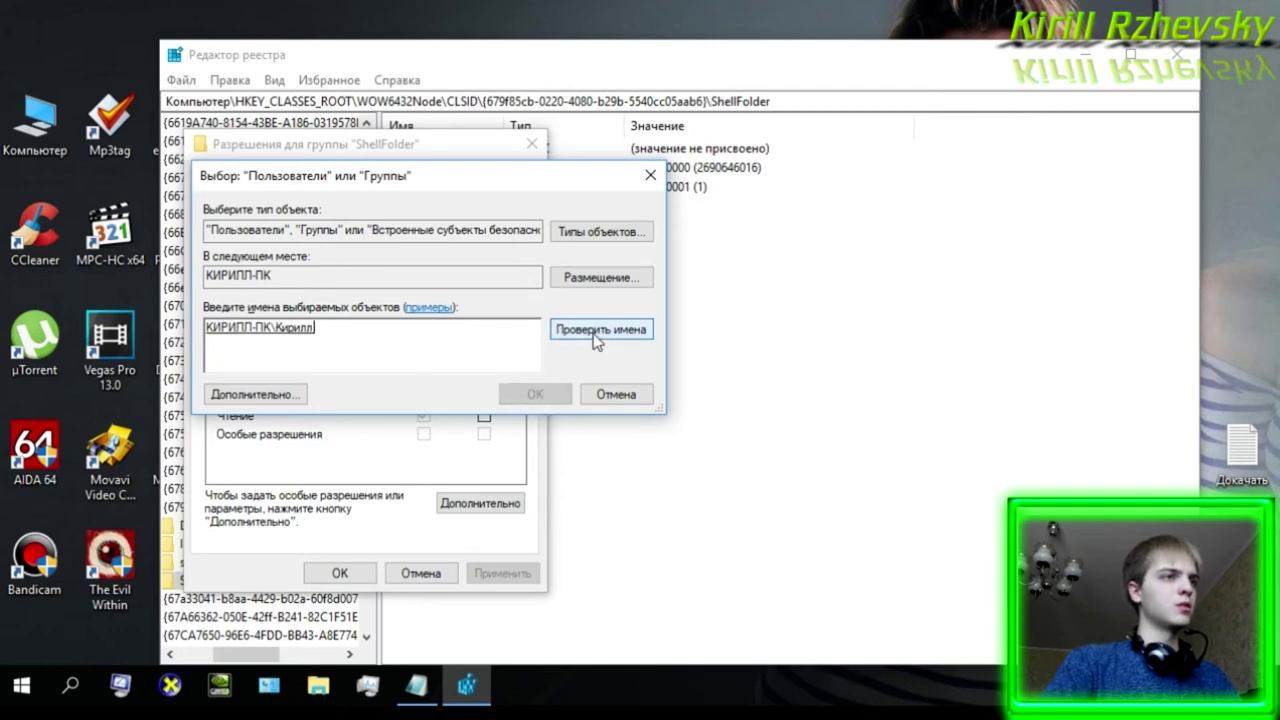
{"action": "left_click", "coordinate": [535, 394]}
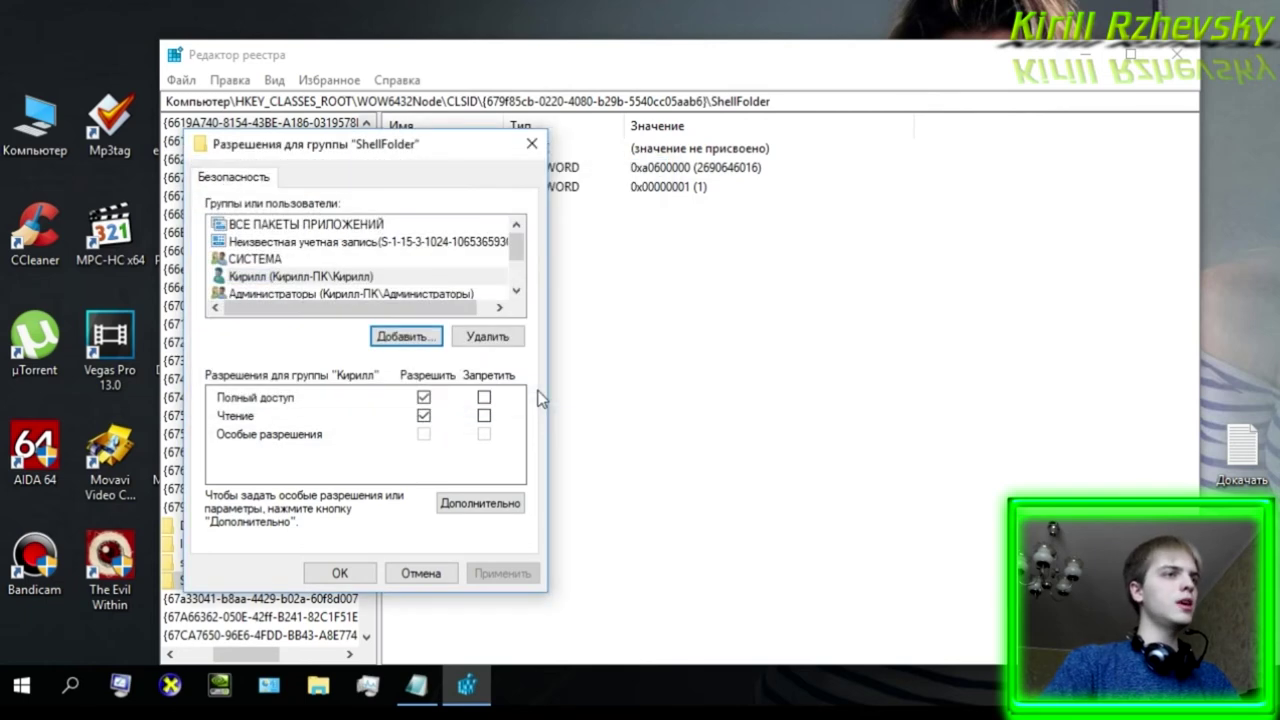
- Make the current user's account the owner of the Wow6432Node ShellFolder, including subcontainers and objects, and confirm the account's full-access permissions
{"action": "left_click", "coordinate": [476, 502]}
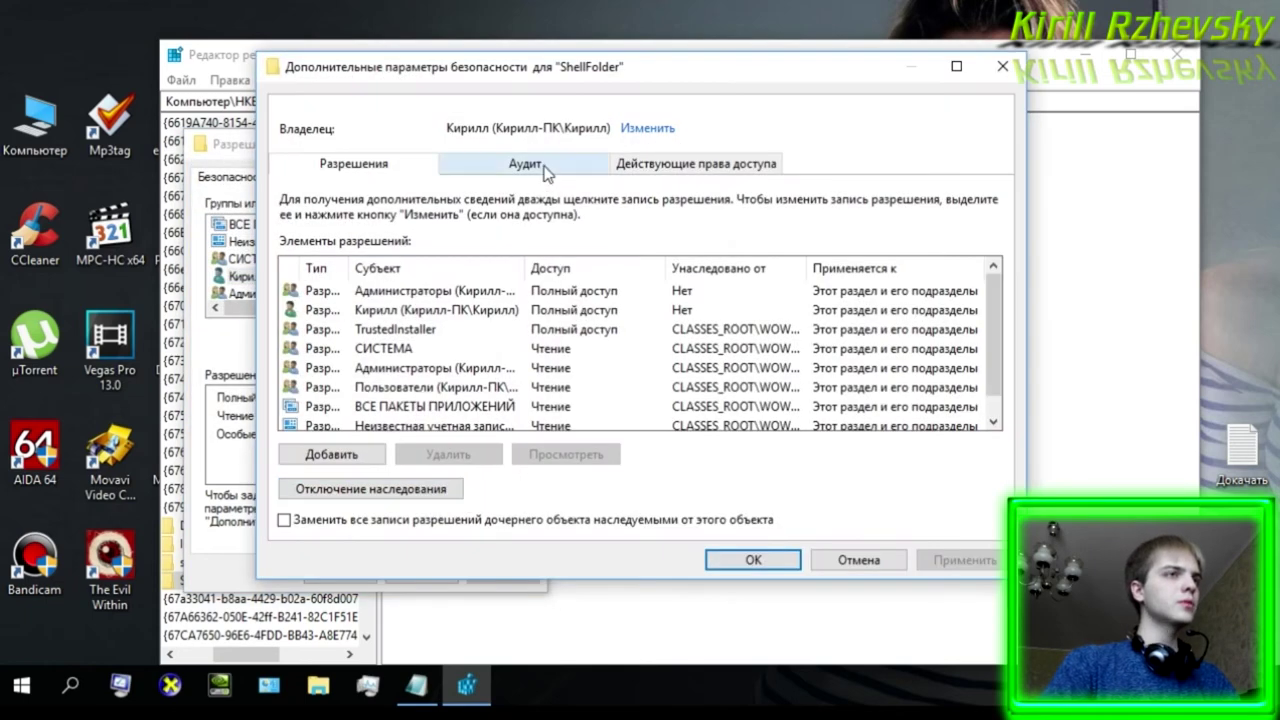
{"action": "left_click", "coordinate": [647, 128]}
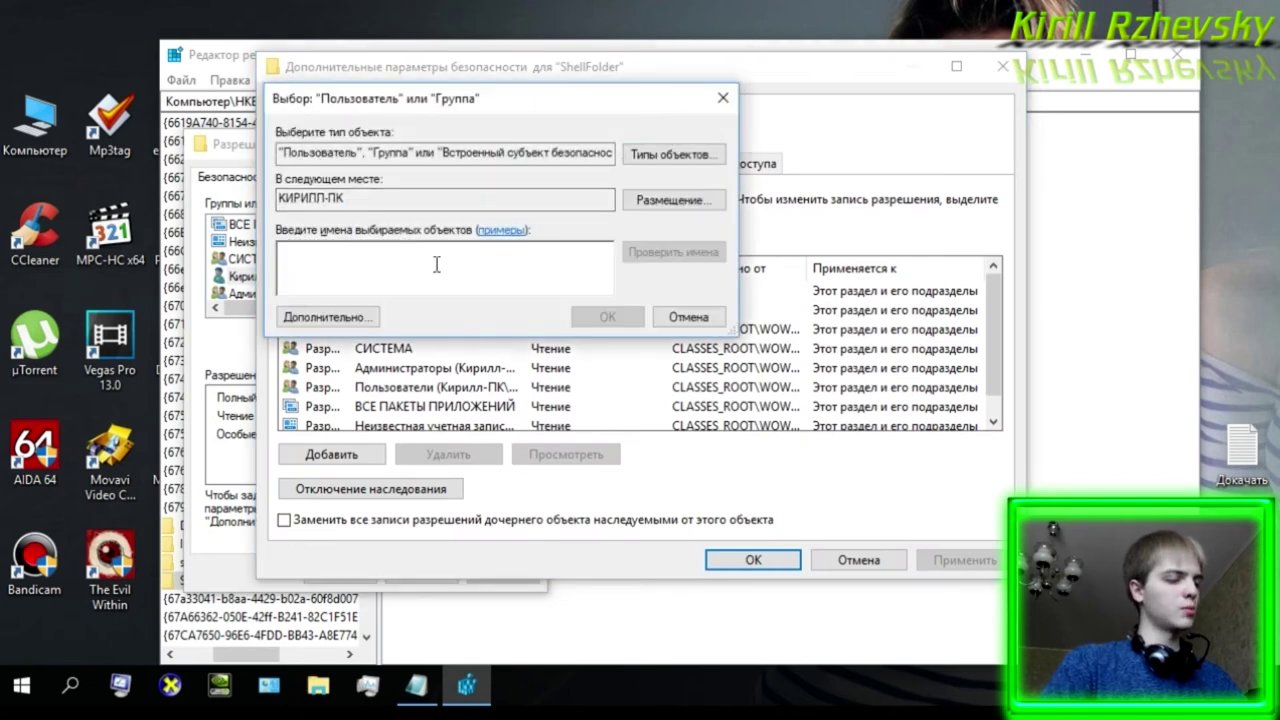
{"action": "type", "text": "Кирилл"}
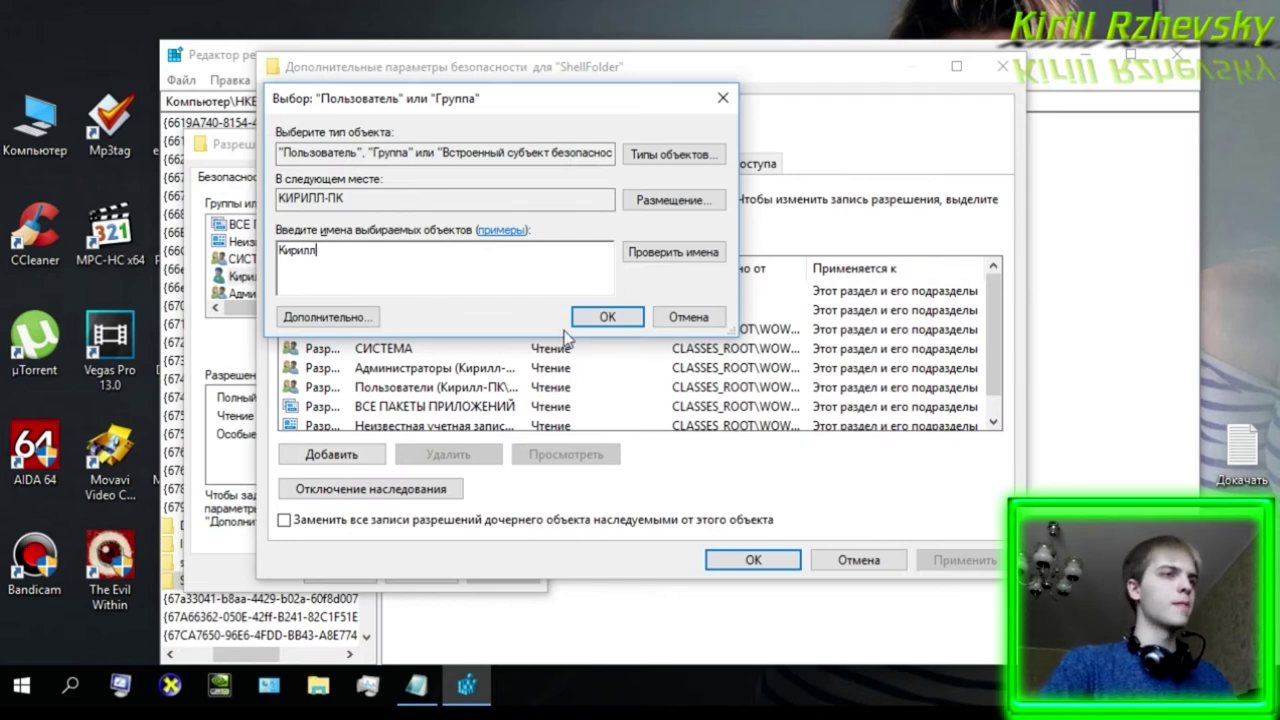
{"action": "left_click", "coordinate": [673, 252]}
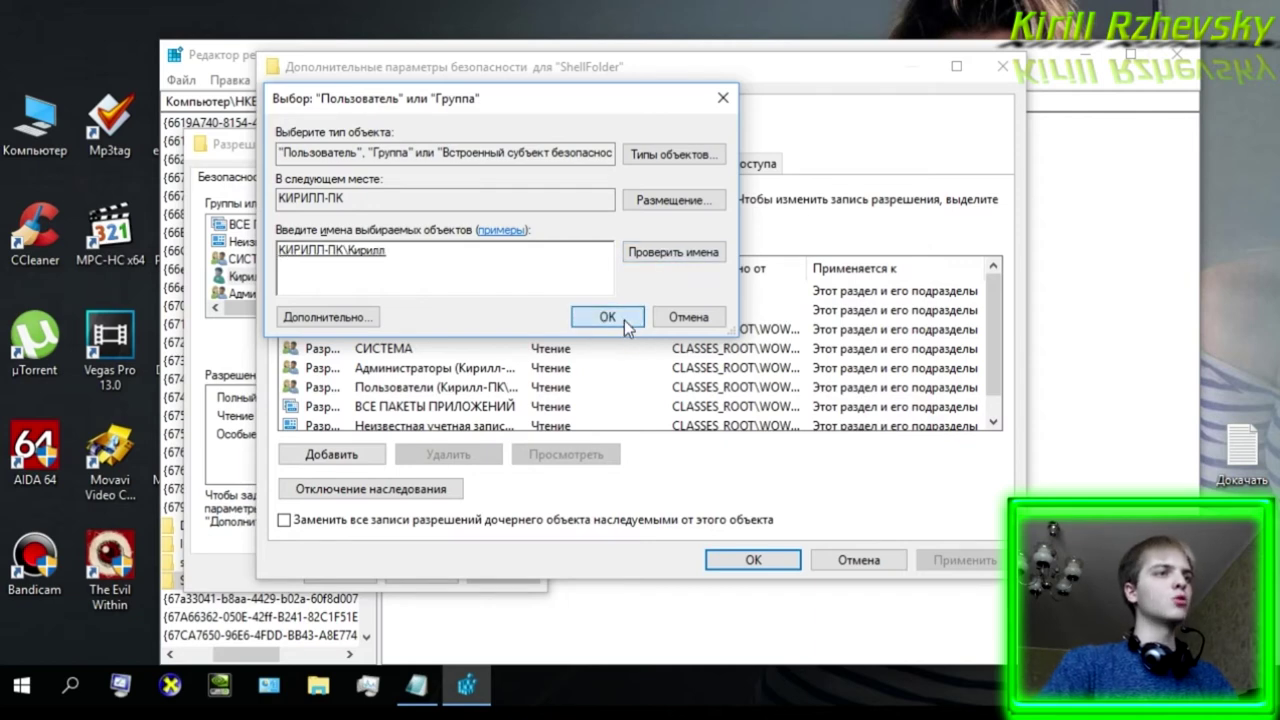
{"action": "left_click", "coordinate": [624, 320]}
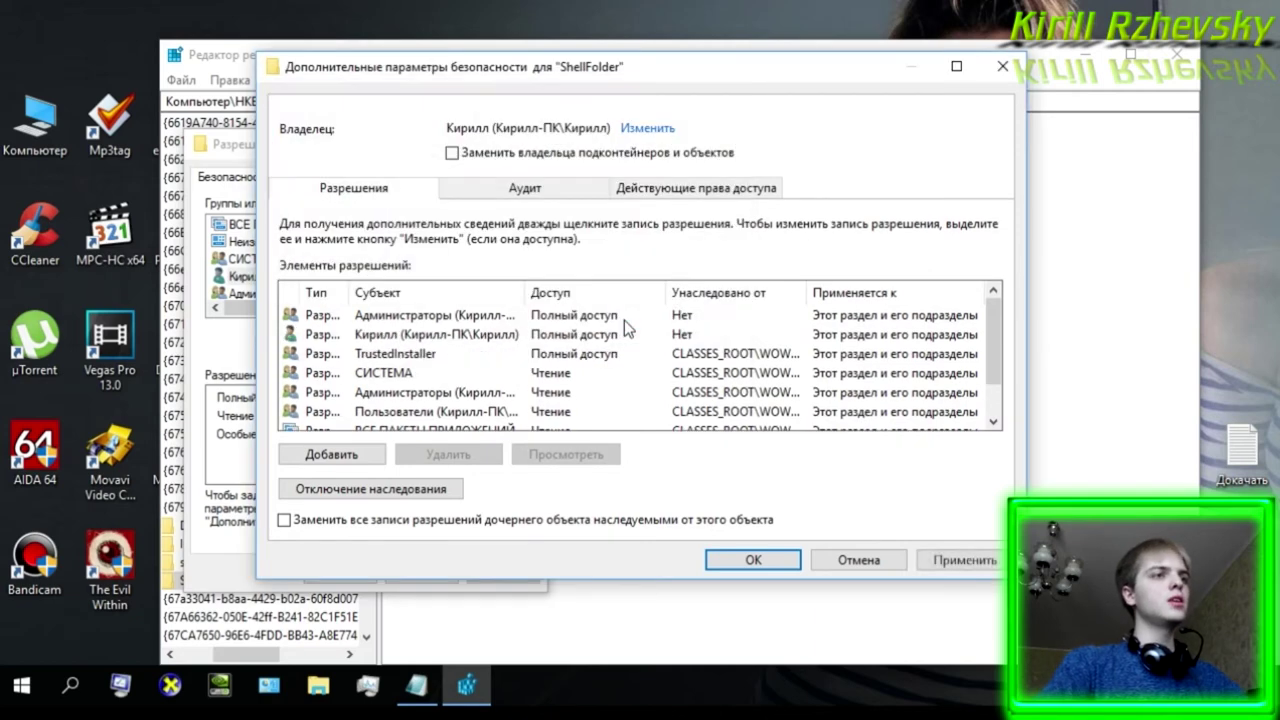
{"action": "left_click", "coordinate": [451, 153]}
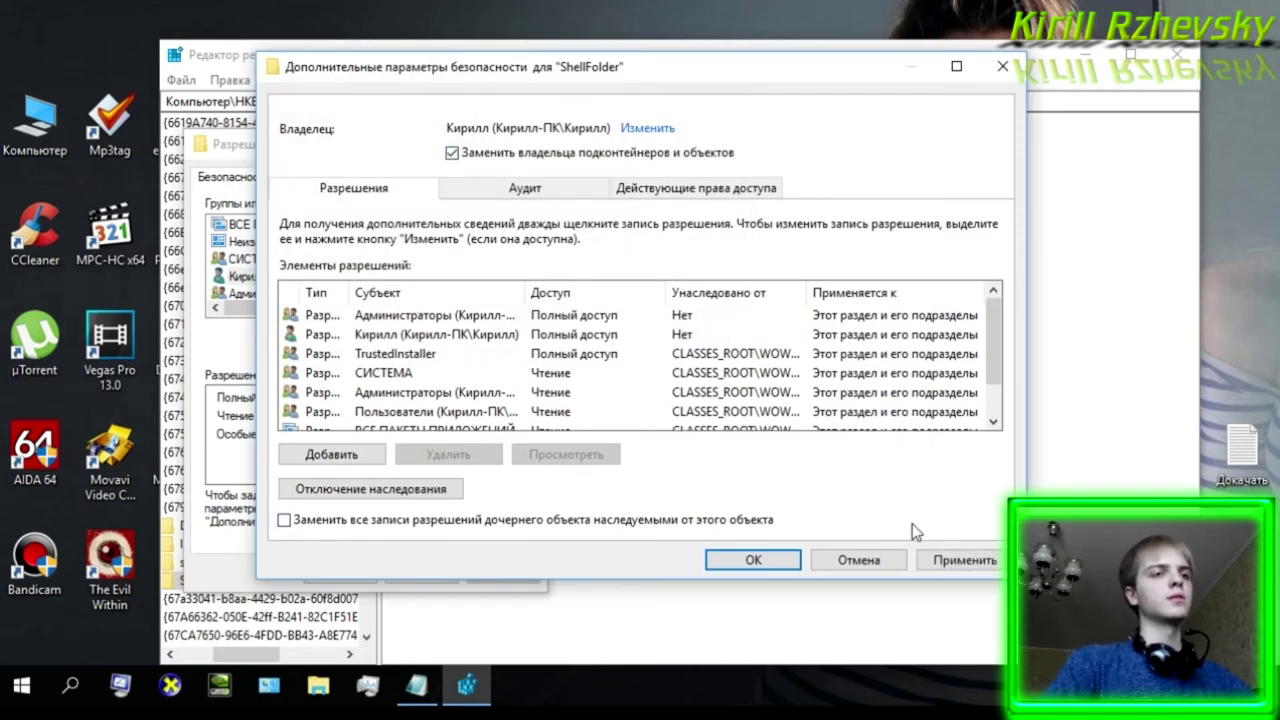
{"action": "left_click", "coordinate": [966, 562]}
{"action": "left_click", "coordinate": [750, 561]}
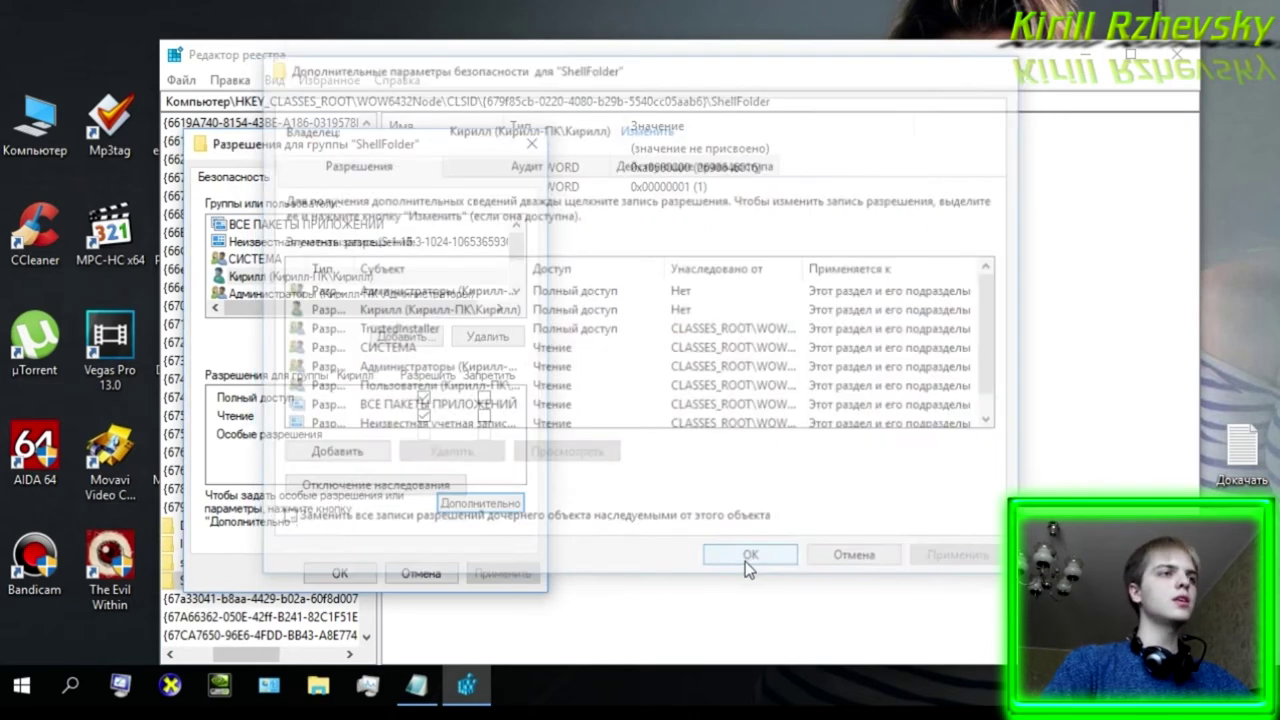
{"action": "left_click", "coordinate": [300, 276]}
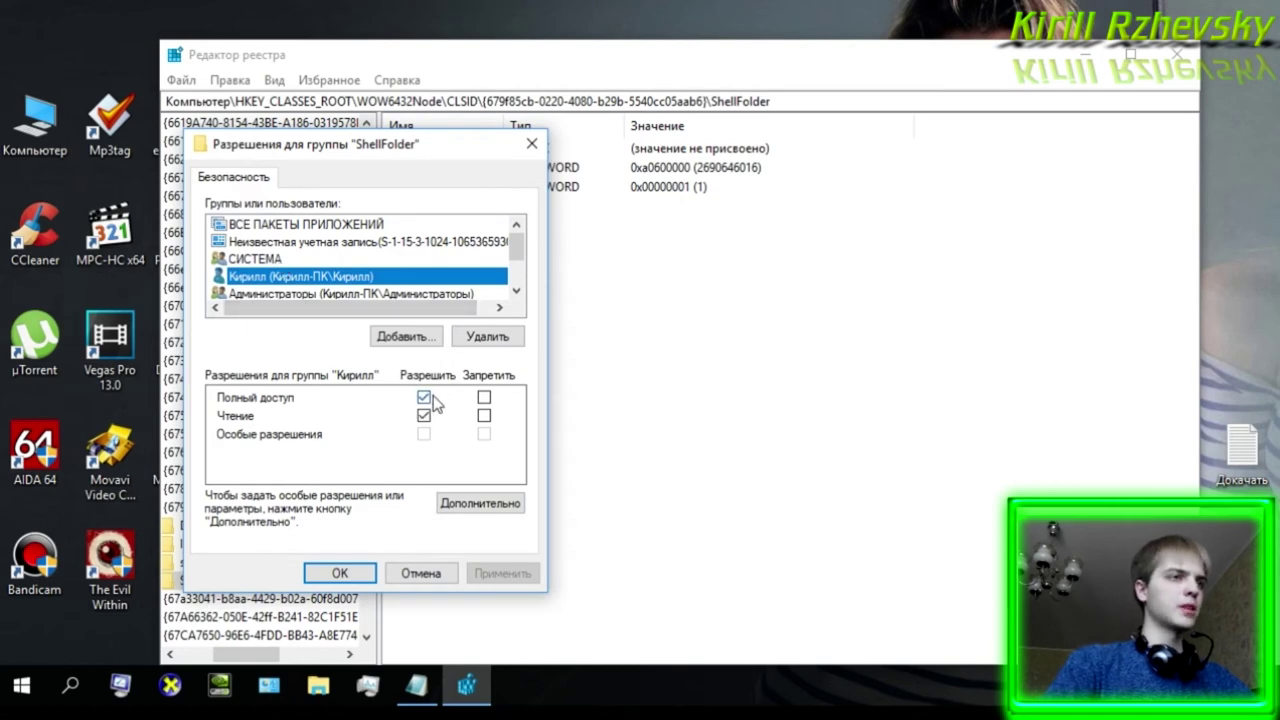
{"action": "left_click", "coordinate": [342, 573]}
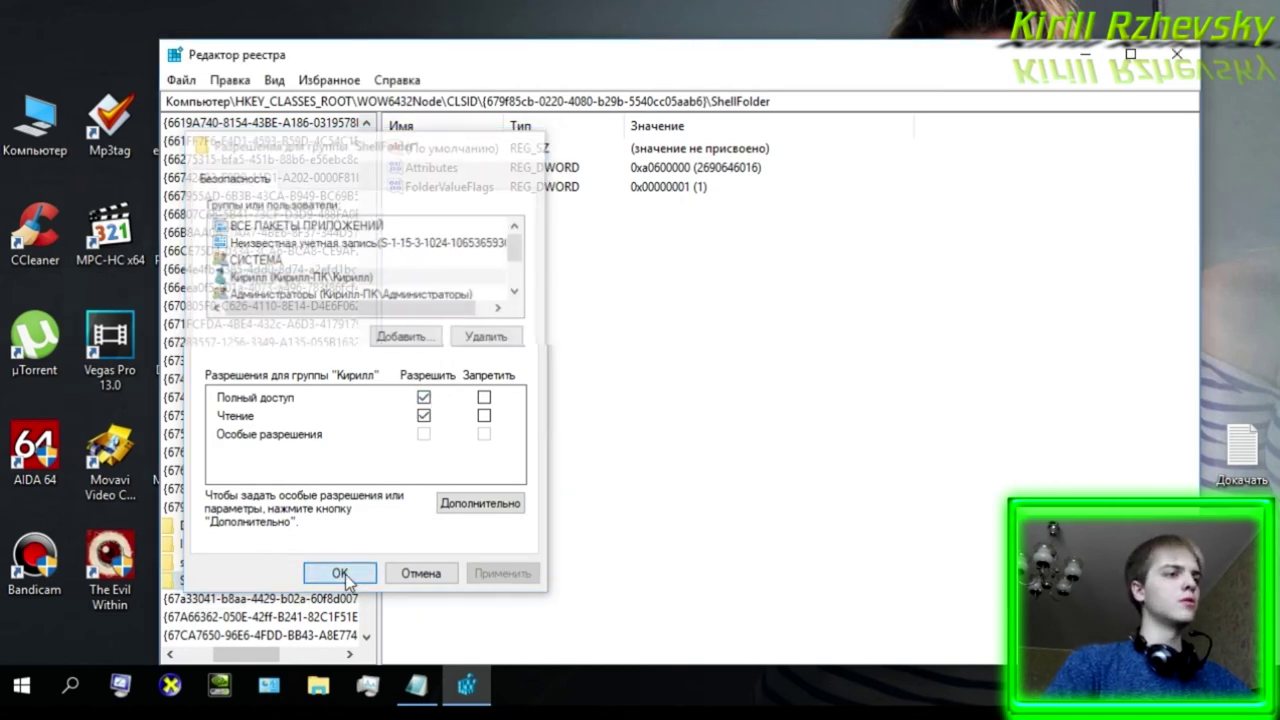
- Open the Attributes DWORD of the Wow6432Node ShellFolder and confirm it with the hexadecimal value a0600000
{"action": "left_click", "coordinate": [425, 170]}
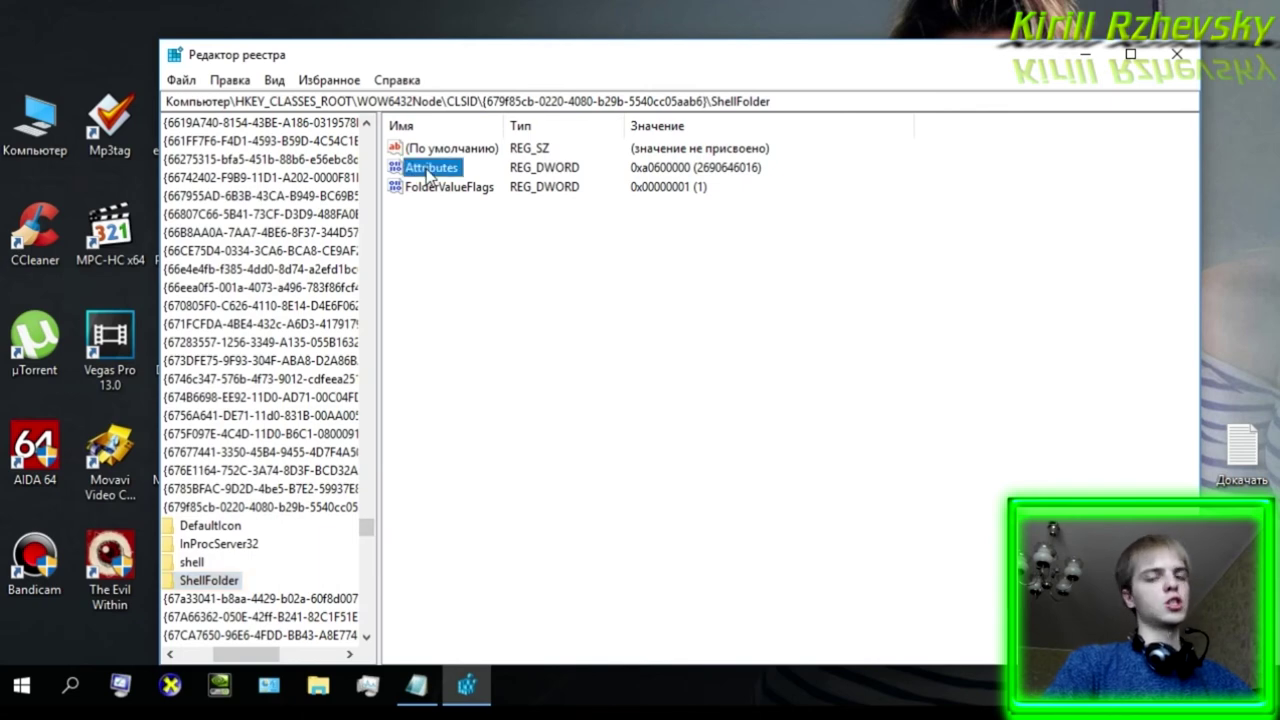
{"action": "double_click", "coordinate": [430, 172]}
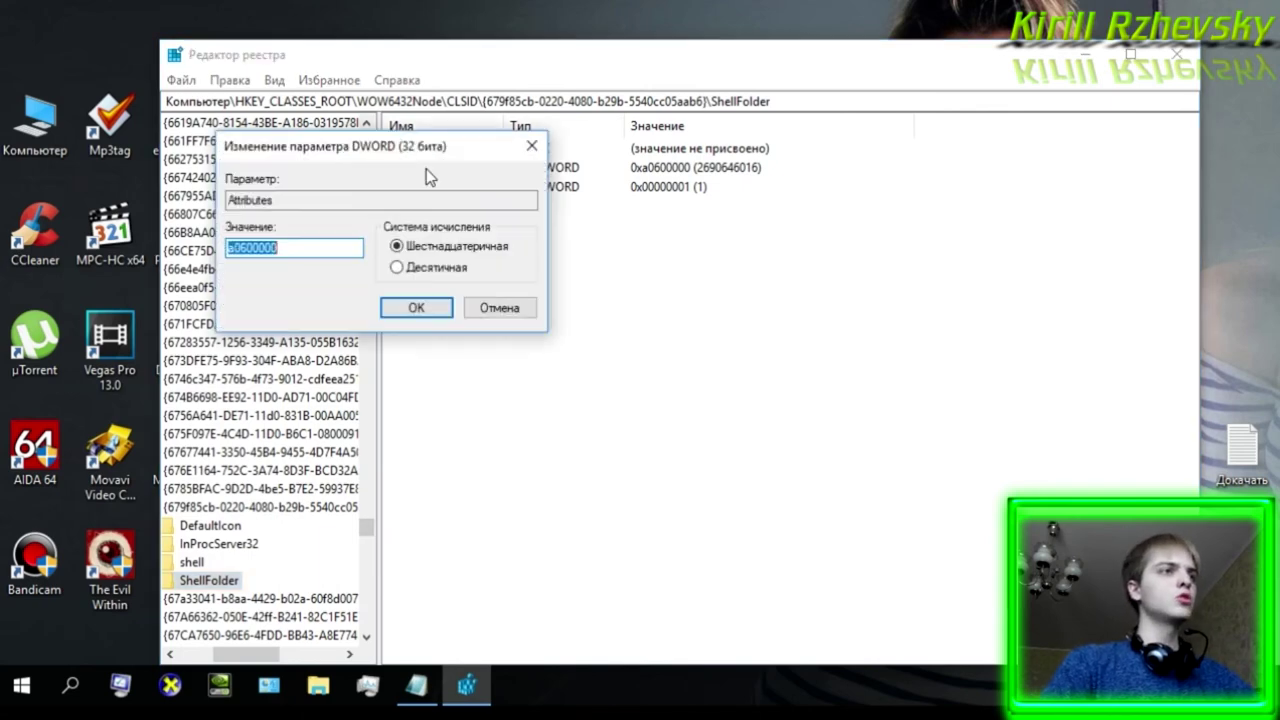
{"action": "left_click", "coordinate": [242, 249]}
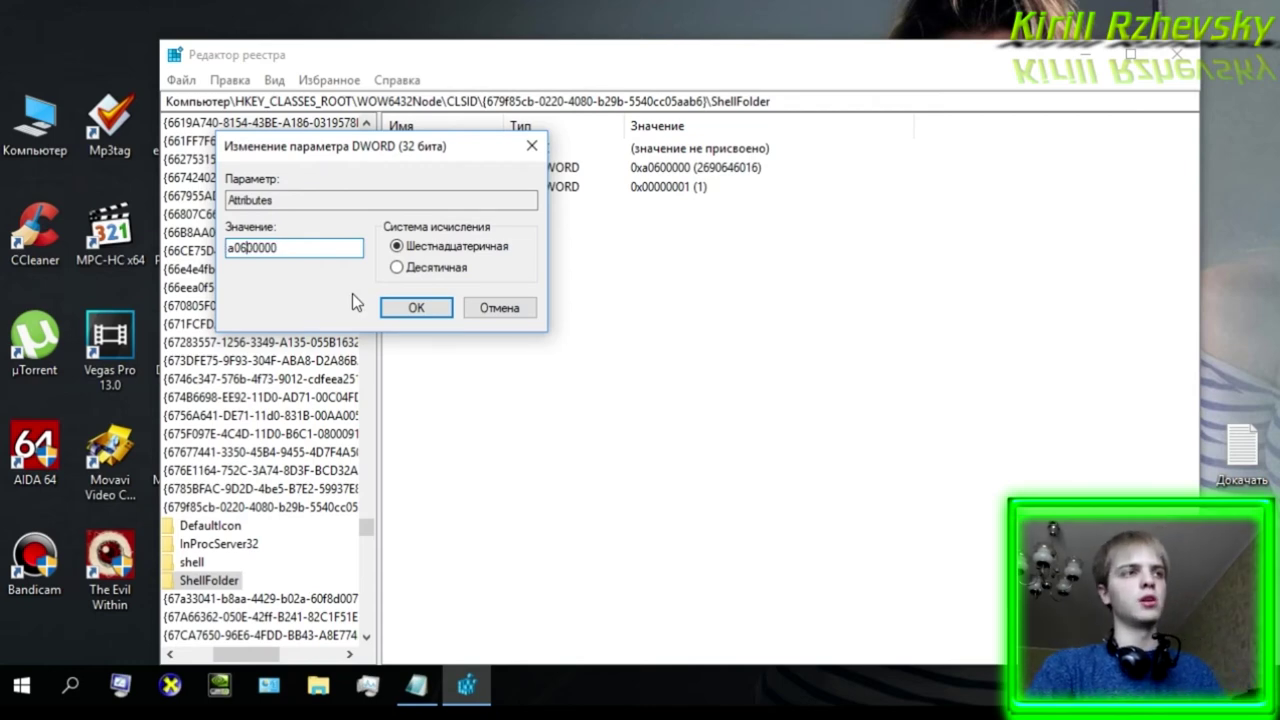
{"action": "left_click", "coordinate": [425, 311]}
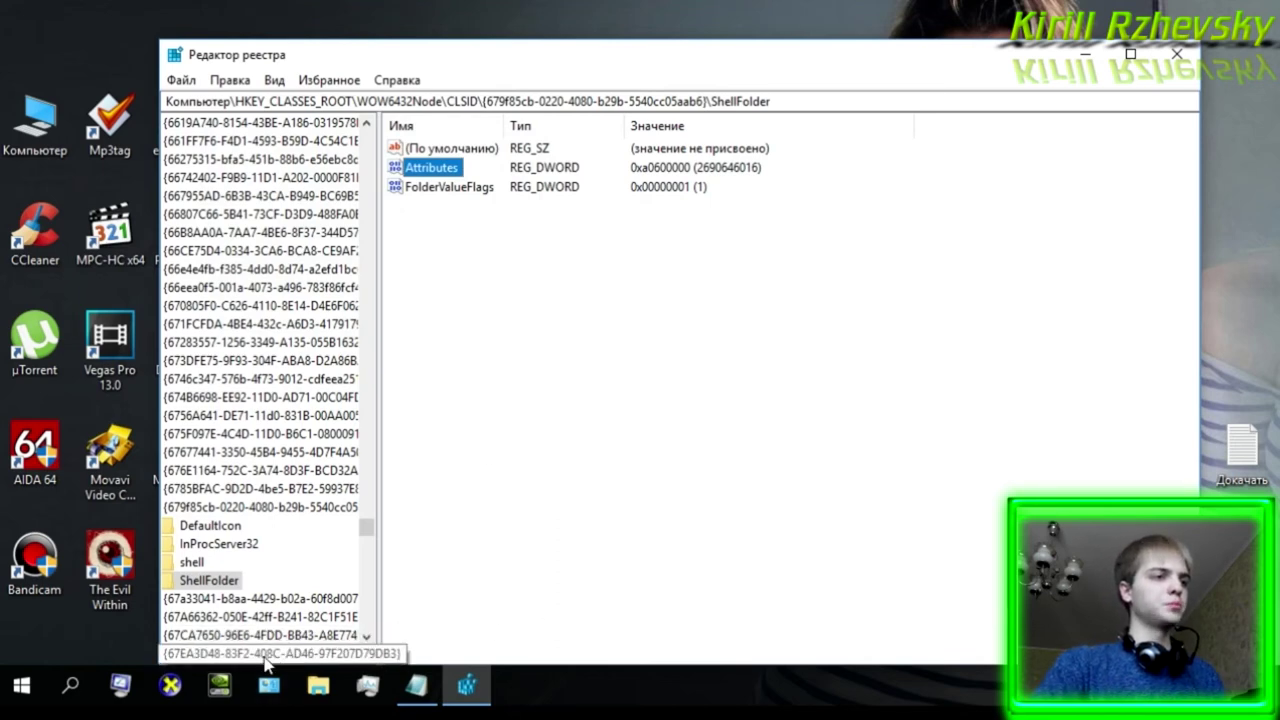
- Return to the start of the registry tree and collapse the HKEY_CLASSES_ROOT branch
{"action": "left_click", "coordinate": [238, 658]}
{"action": "left_click_drag", "start_coordinate": [367, 527], "coordinate": [366, 135]}
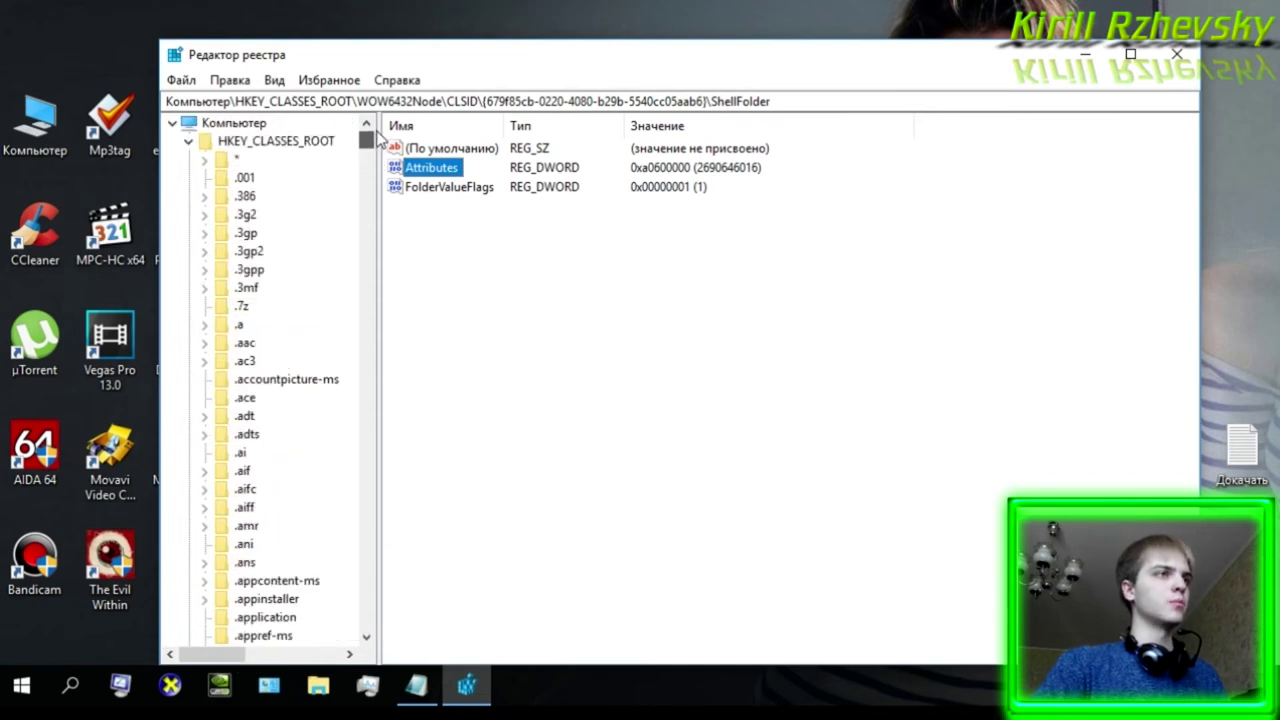
{"action": "left_click", "coordinate": [187, 143]}
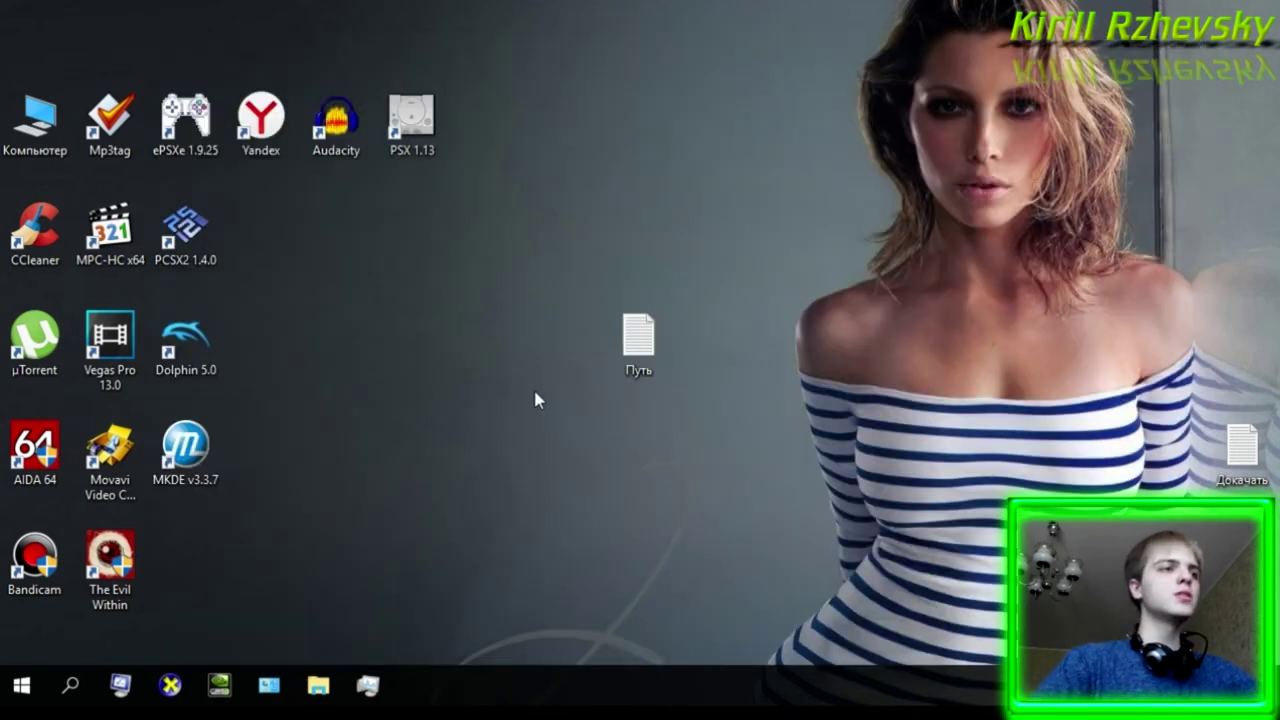
- Search Windows for regedit, launch Registry Editor and bring the beginning of its key tree into view
{"action": "left_click", "coordinate": [72, 686]}
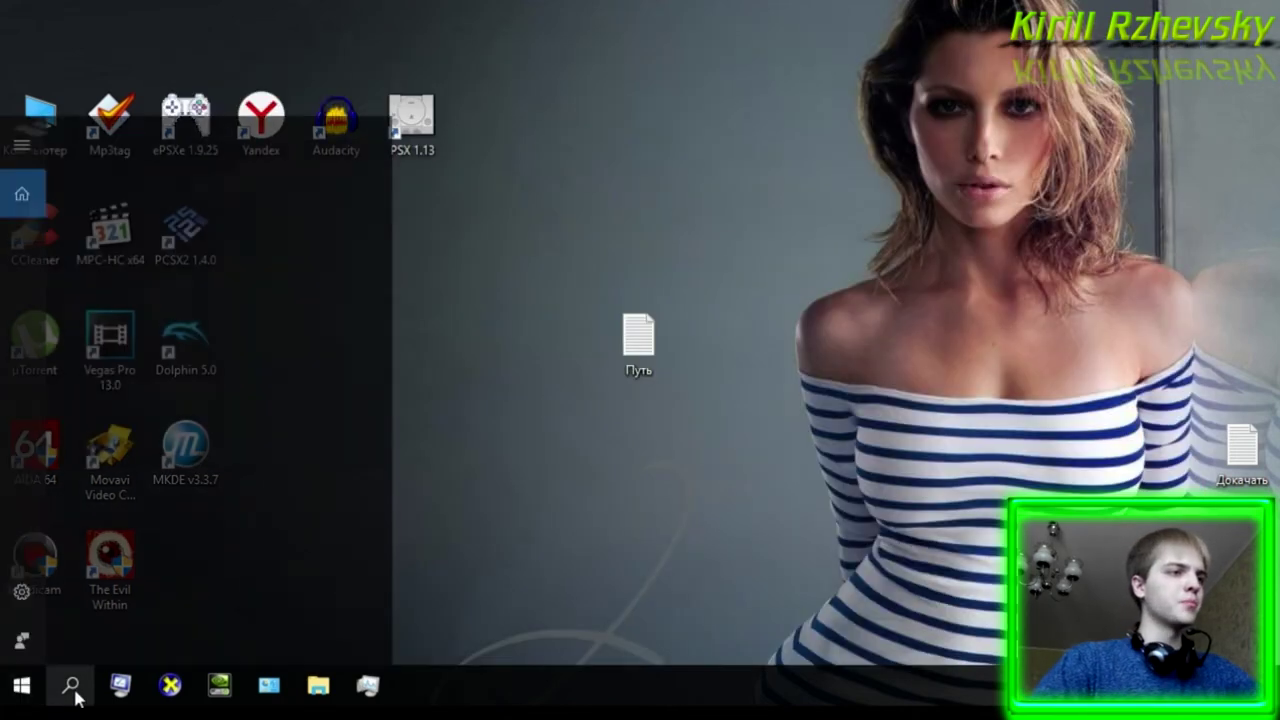
{"action": "type", "text": "ку"}
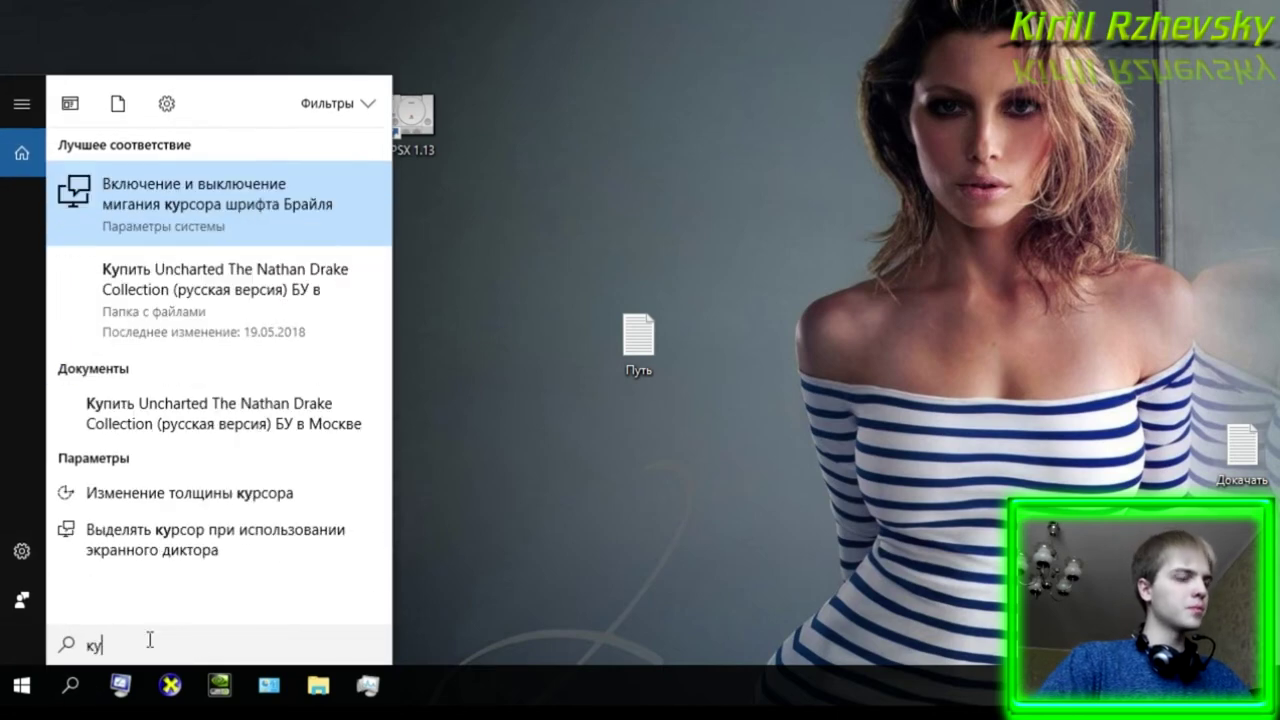
{"action": "key", "text": "BackSpace"}
{"action": "key", "text": "BackSpace"}
{"action": "type", "text": "re"}
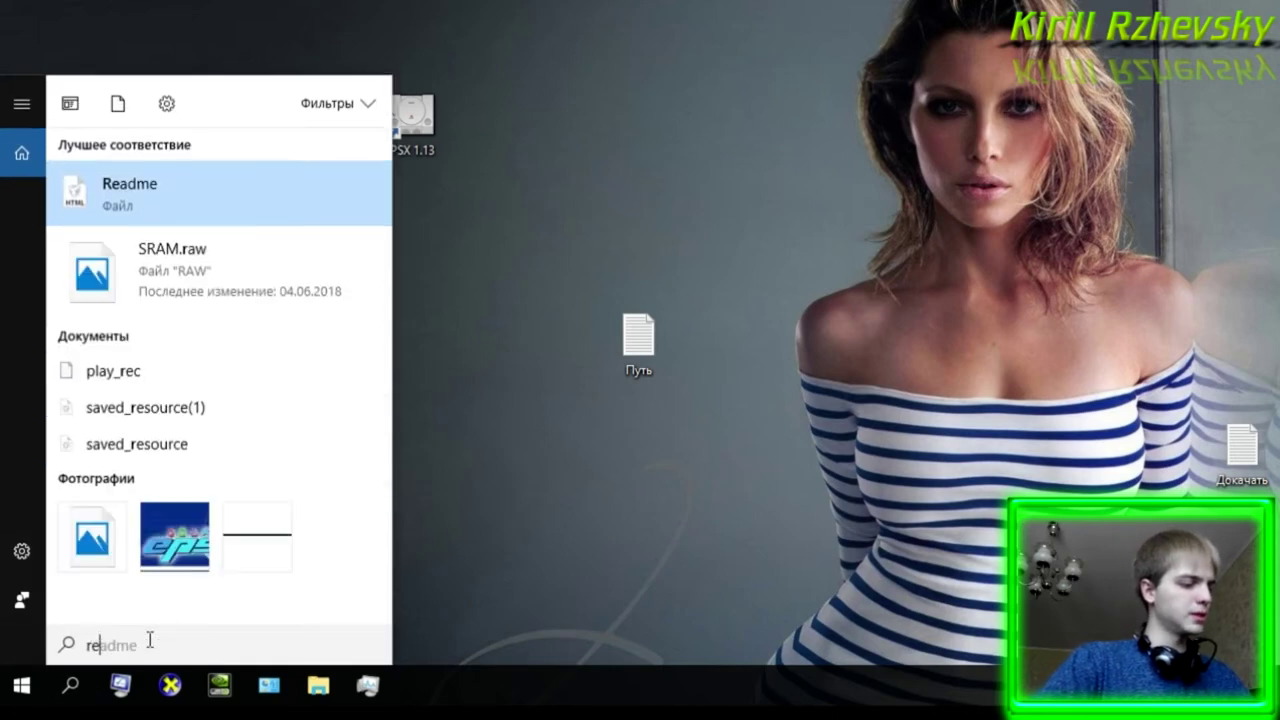
{"action": "type", "text": "gedit"}
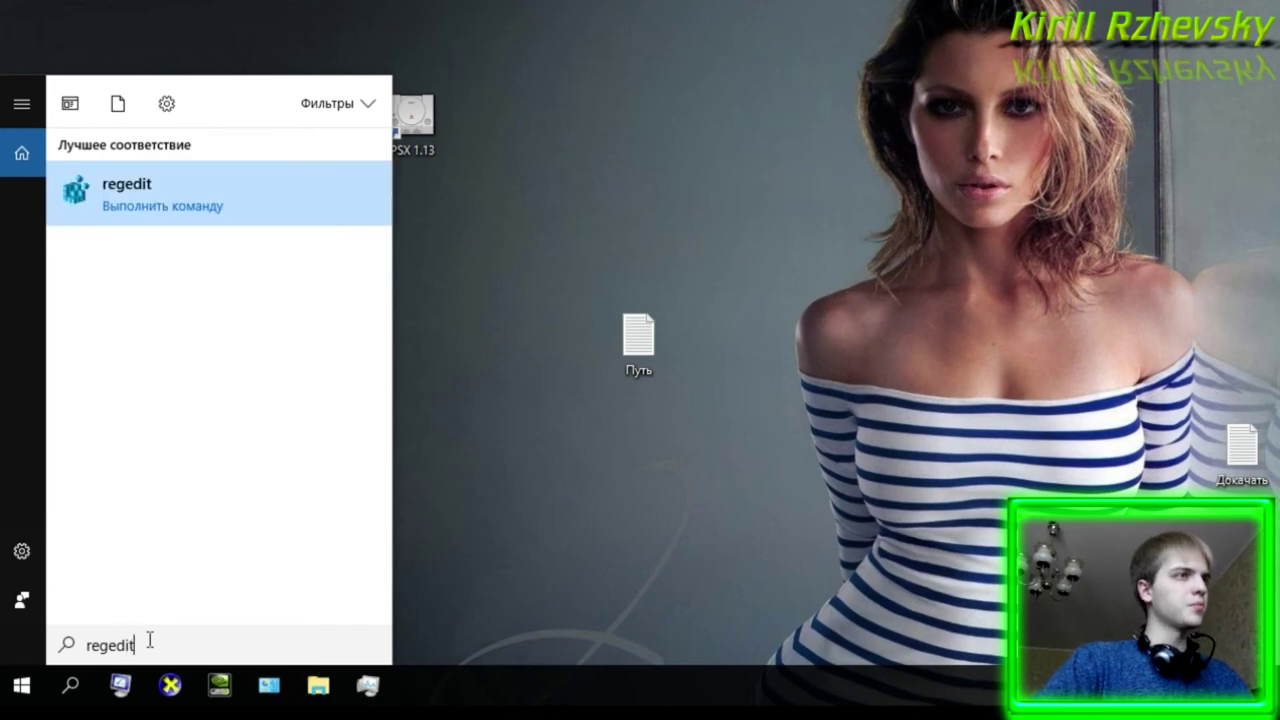
{"action": "key", "text": "Return"}
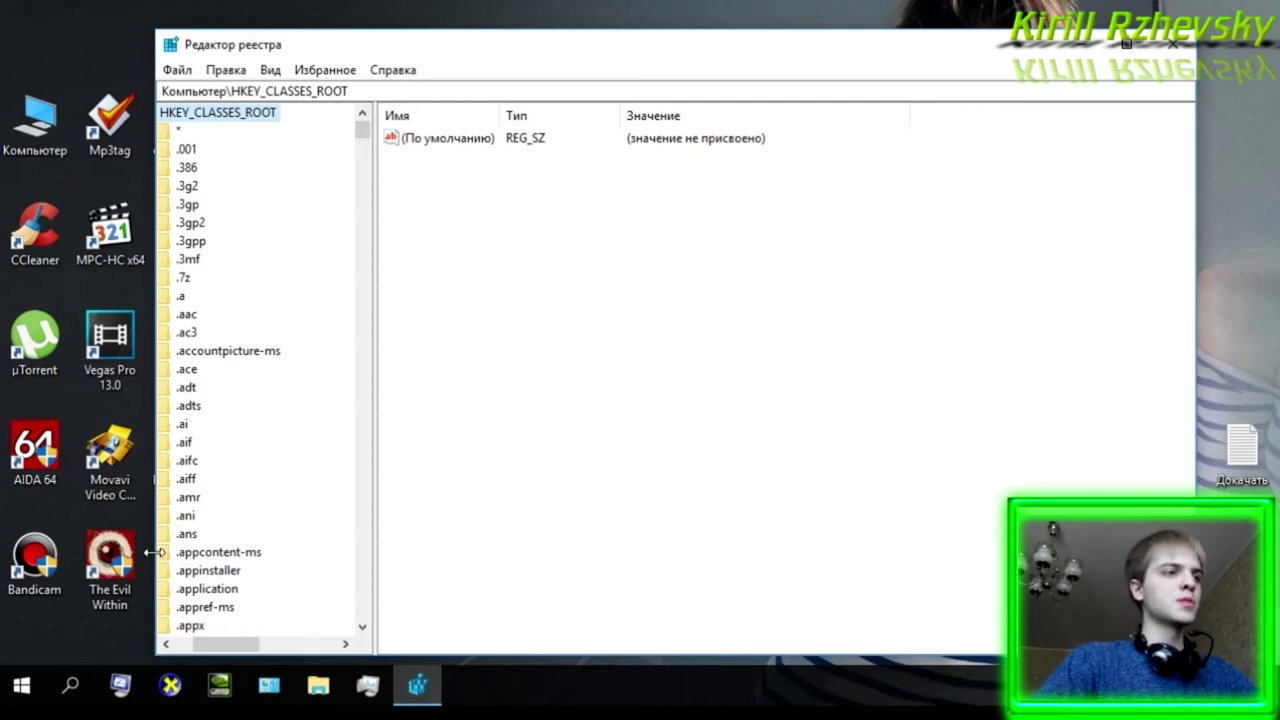
{"action": "left_click_drag", "start_coordinate": [205, 652], "coordinate": [184, 652]}
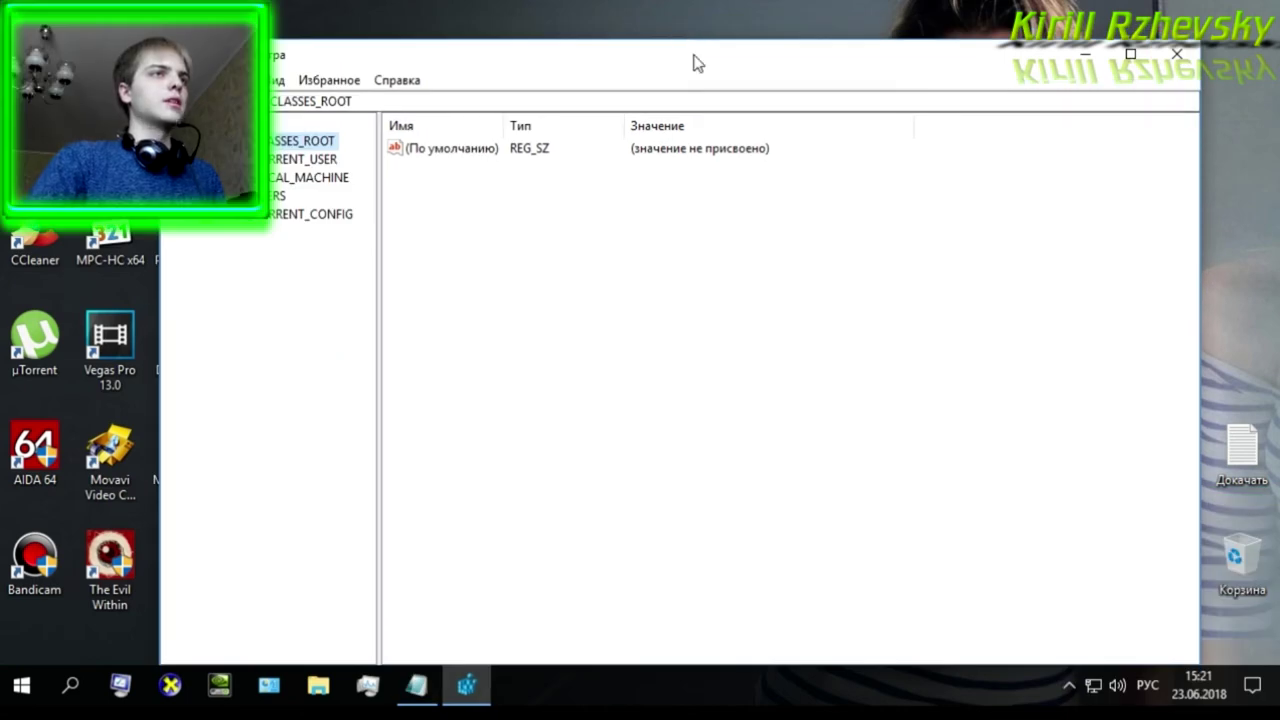
- Close Registry Editor and refresh the desktop
{"action": "mouse_move", "coordinate": [697, 62]}
{"action": "left_mouse_down"}
{"action": "mouse_move", "coordinate": [689, 40]}
{"action": "mouse_move", "coordinate": [694, 52]}
{"action": "left_mouse_up"}
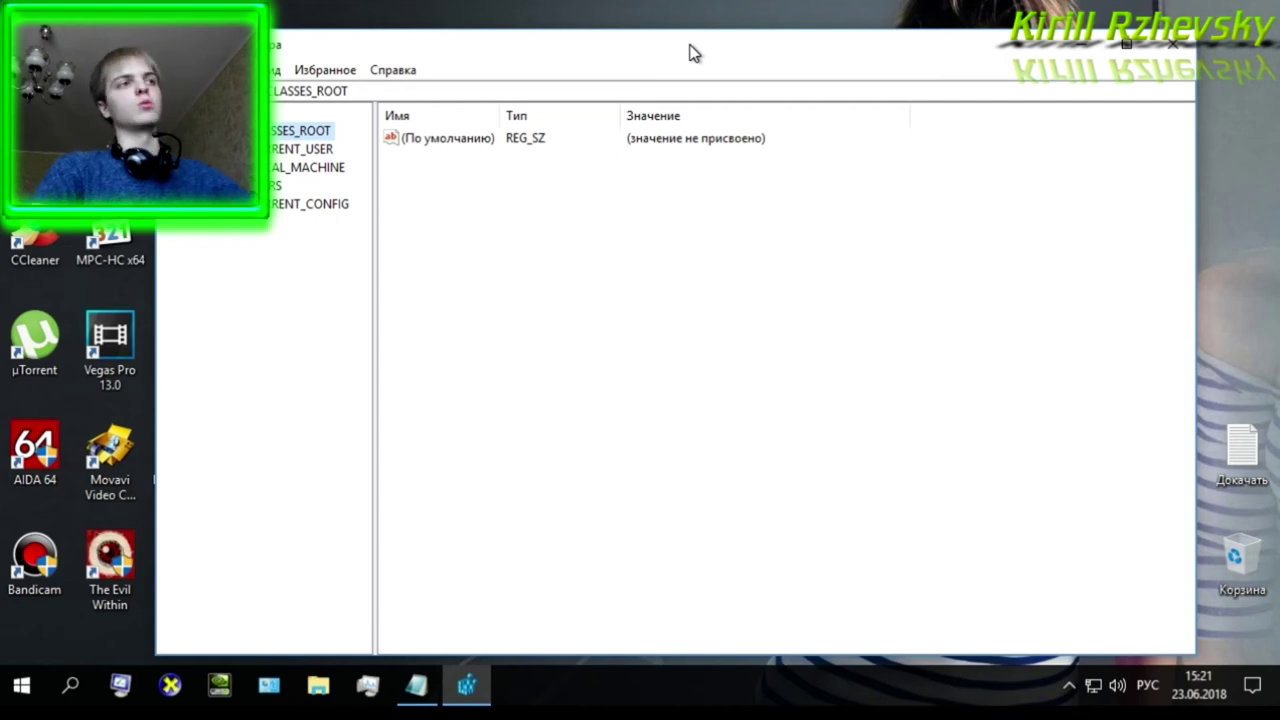
{"action": "left_click", "coordinate": [1170, 50]}
{"action": "right_click", "coordinate": [848, 174]}
{"action": "left_click", "coordinate": [901, 241]}
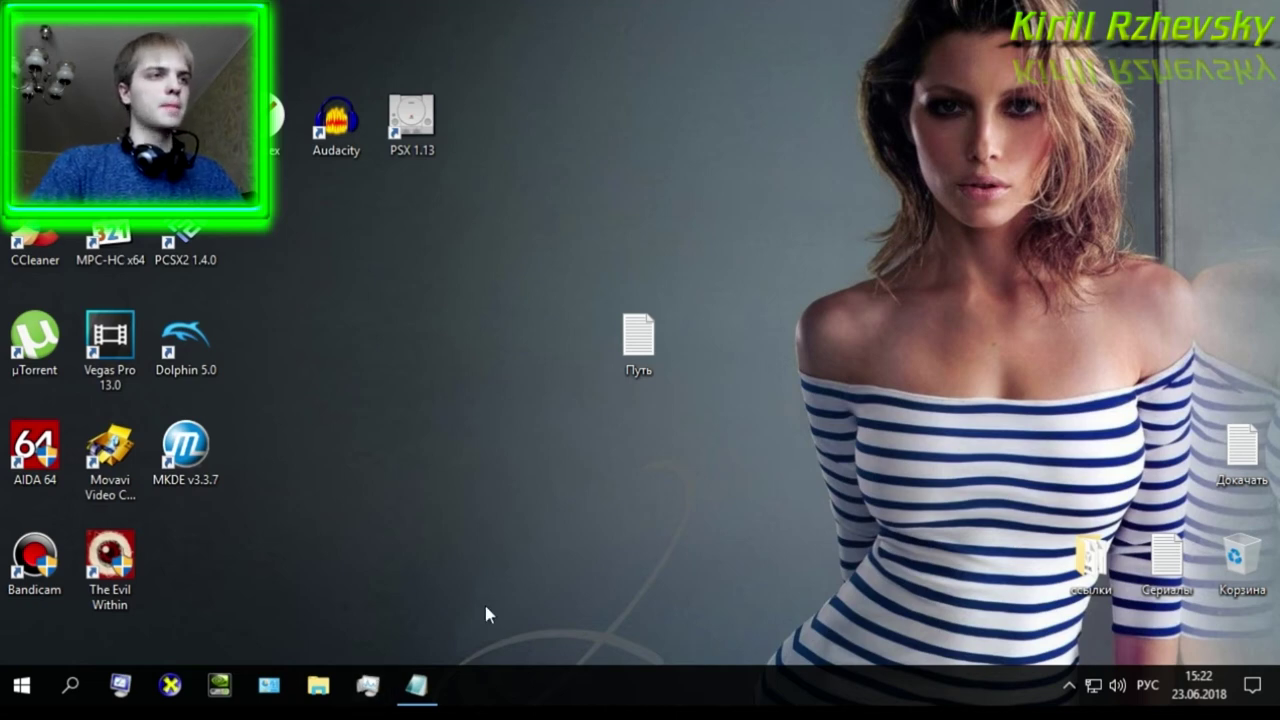
- Launch Task Manager, then bring up the Путь Notepad window with the registry paths and close it
{"action": "left_click", "coordinate": [369, 688]}
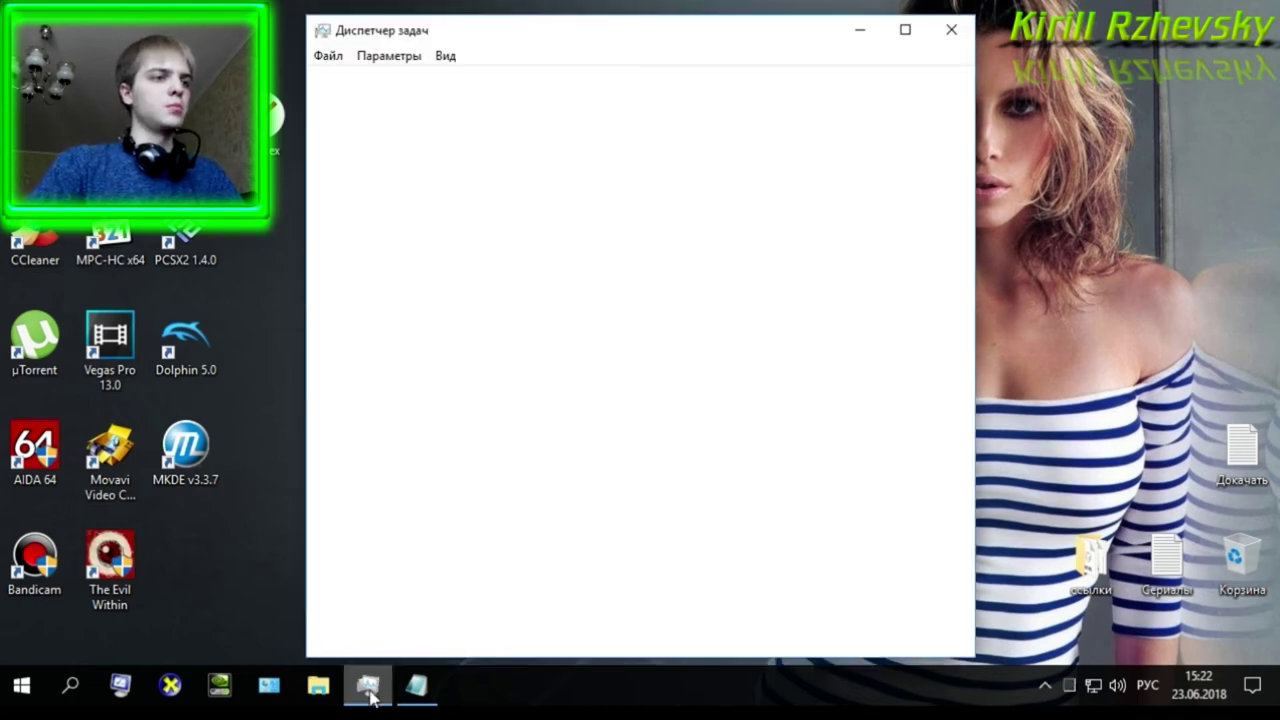
{"action": "left_click", "coordinate": [416, 686]}
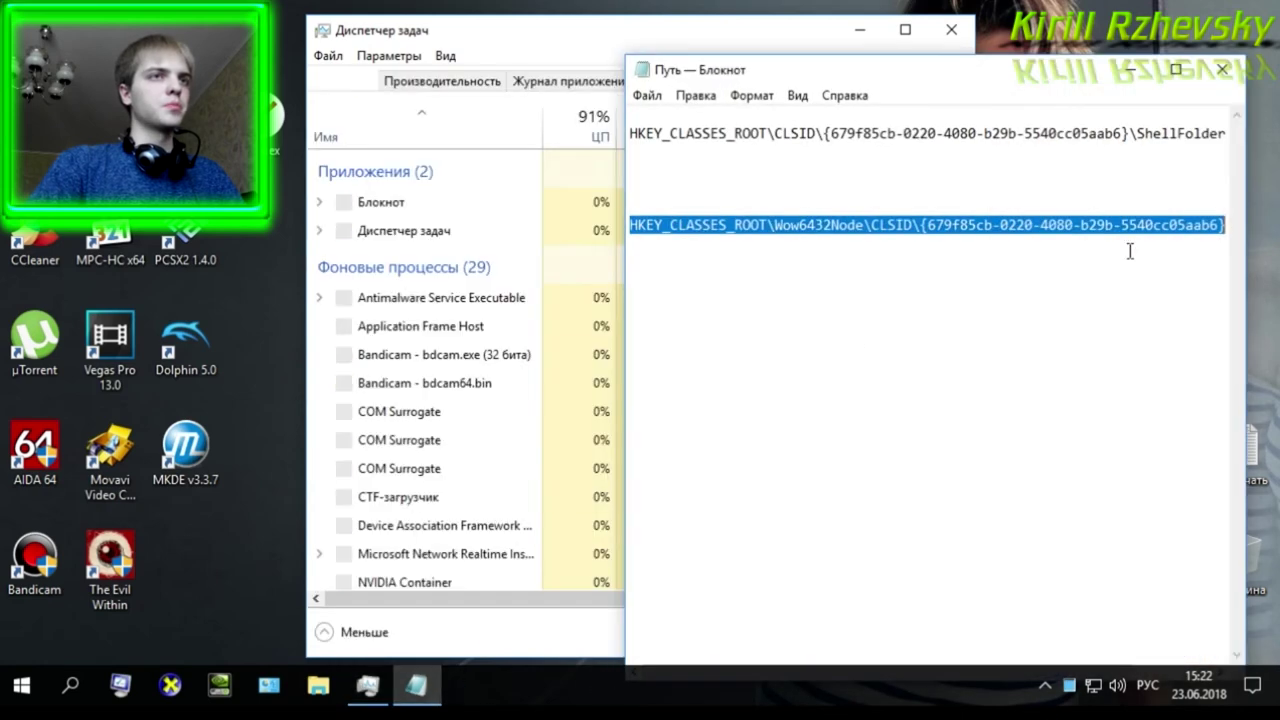
{"action": "left_click", "coordinate": [1171, 182]}
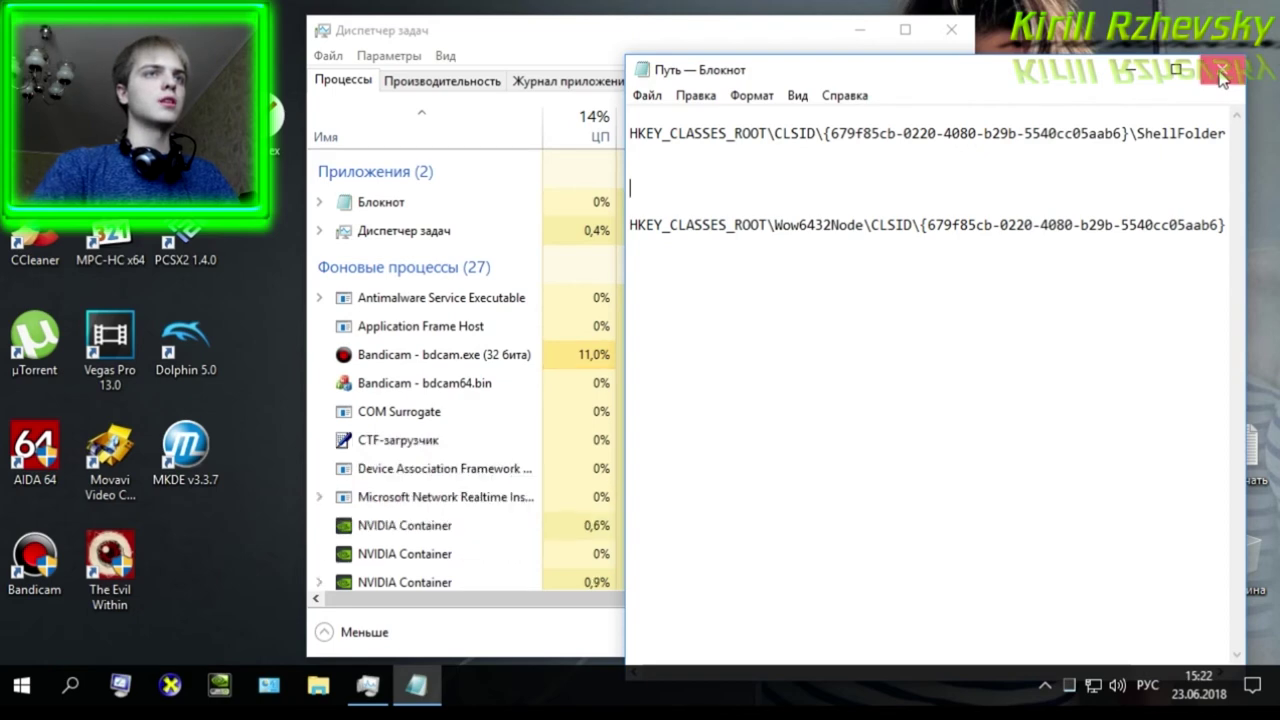
{"action": "left_click", "coordinate": [1221, 72]}
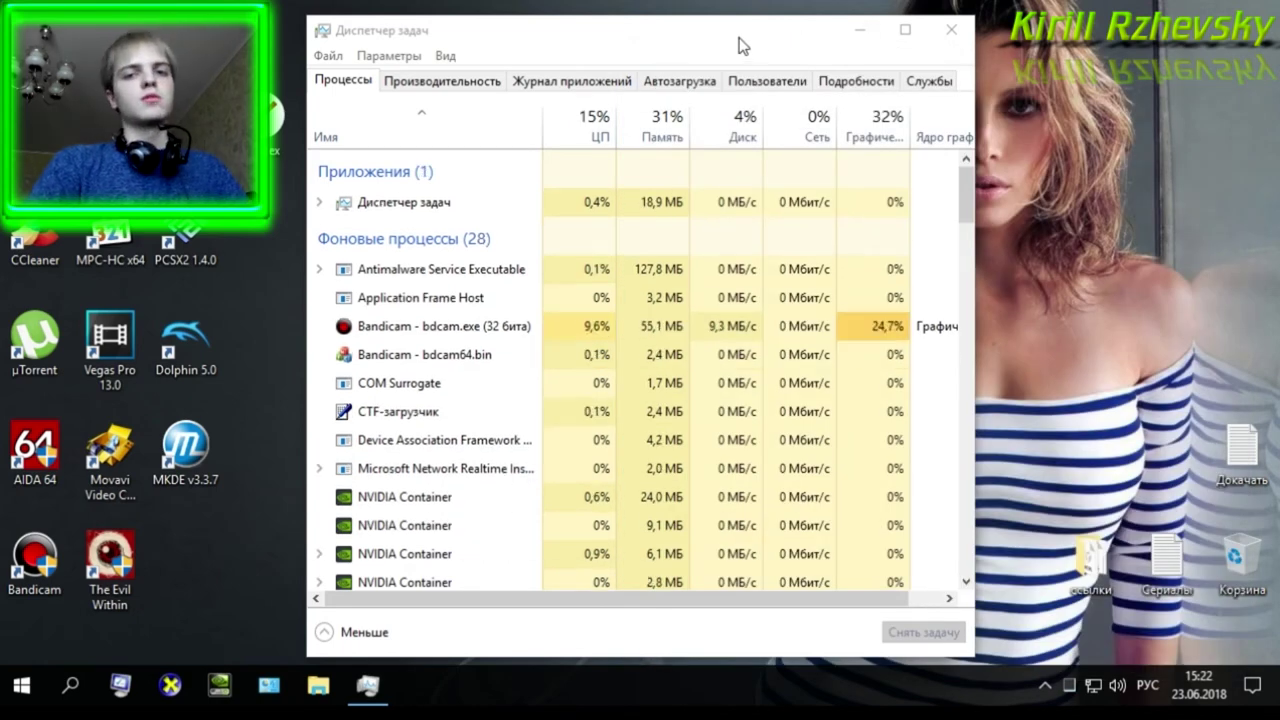
- Look through the list of background processes in Task Manager
{"action": "left_click_drag", "start_coordinate": [688, 40], "coordinate": [703, 40]}
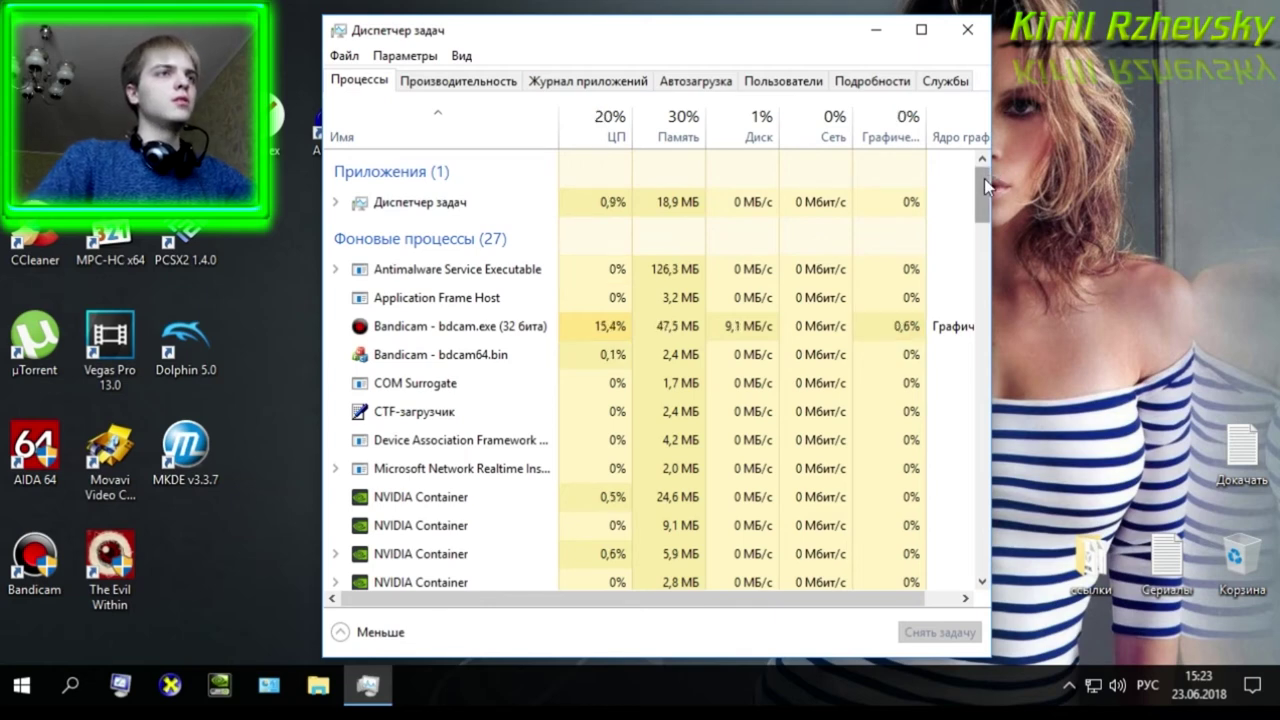
{"action": "scroll", "coordinate": [982, 195], "scroll_direction": "down", "scroll_amount": 5}
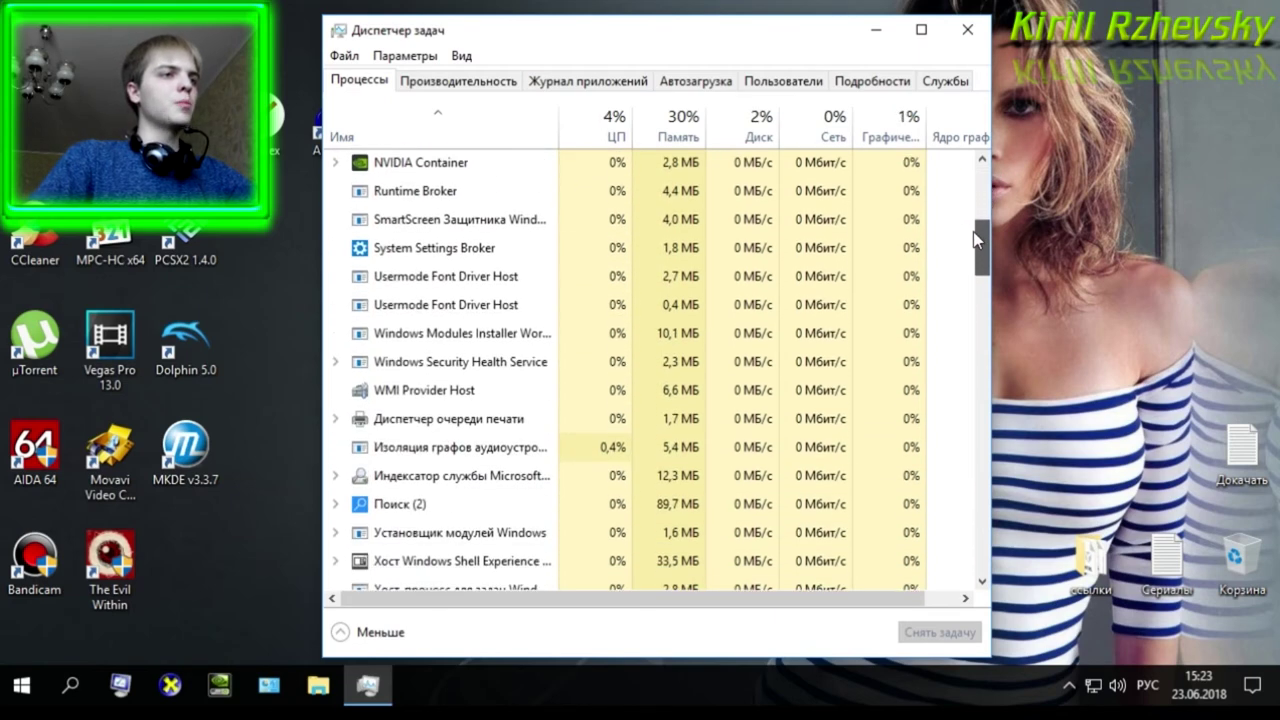
{"action": "left_click_drag", "start_coordinate": [973, 208], "coordinate": [972, 177]}
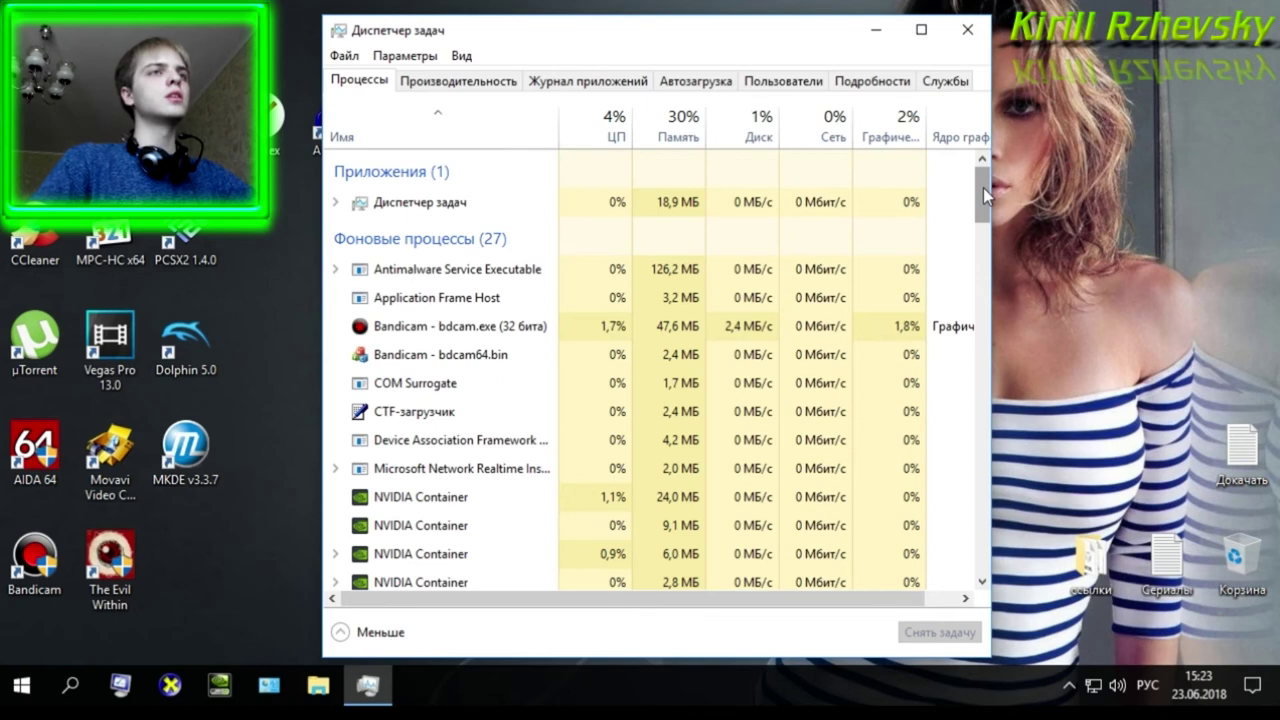
- Search Windows for службы, launch Services and open the properties of the Superfetch service
{"action": "left_click", "coordinate": [66, 686]}
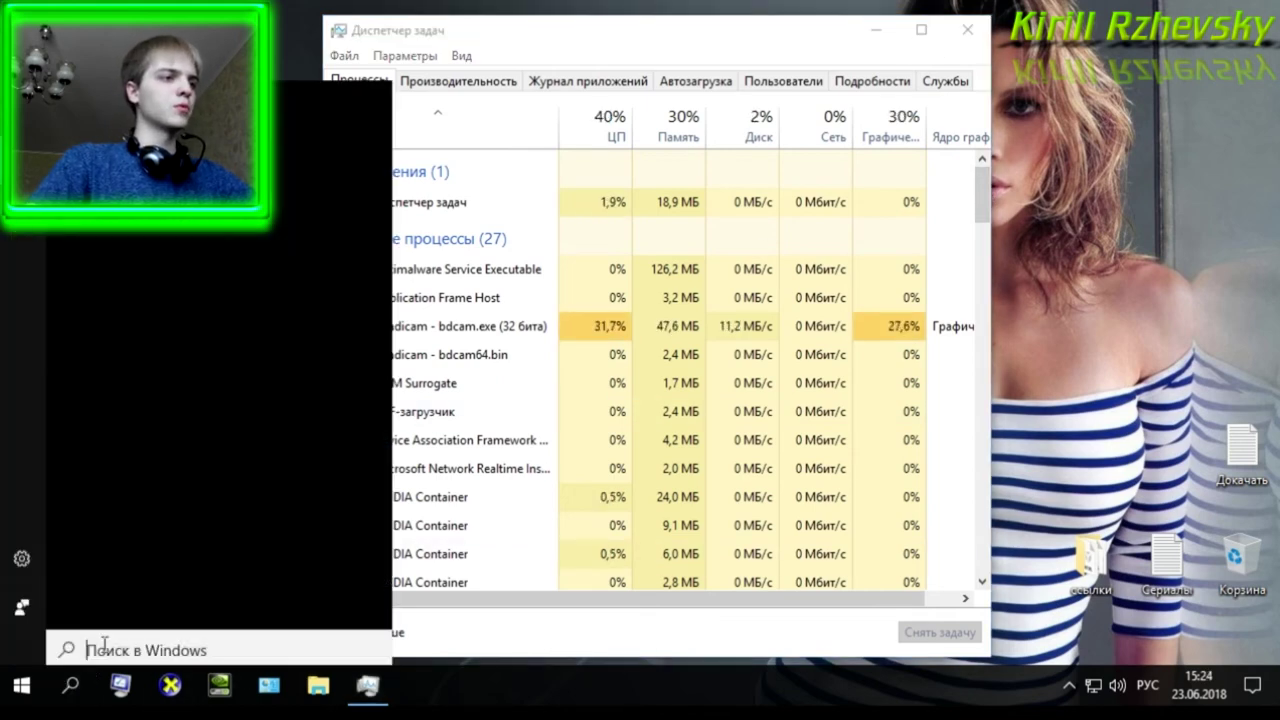
{"action": "type", "text": "dлужб"}
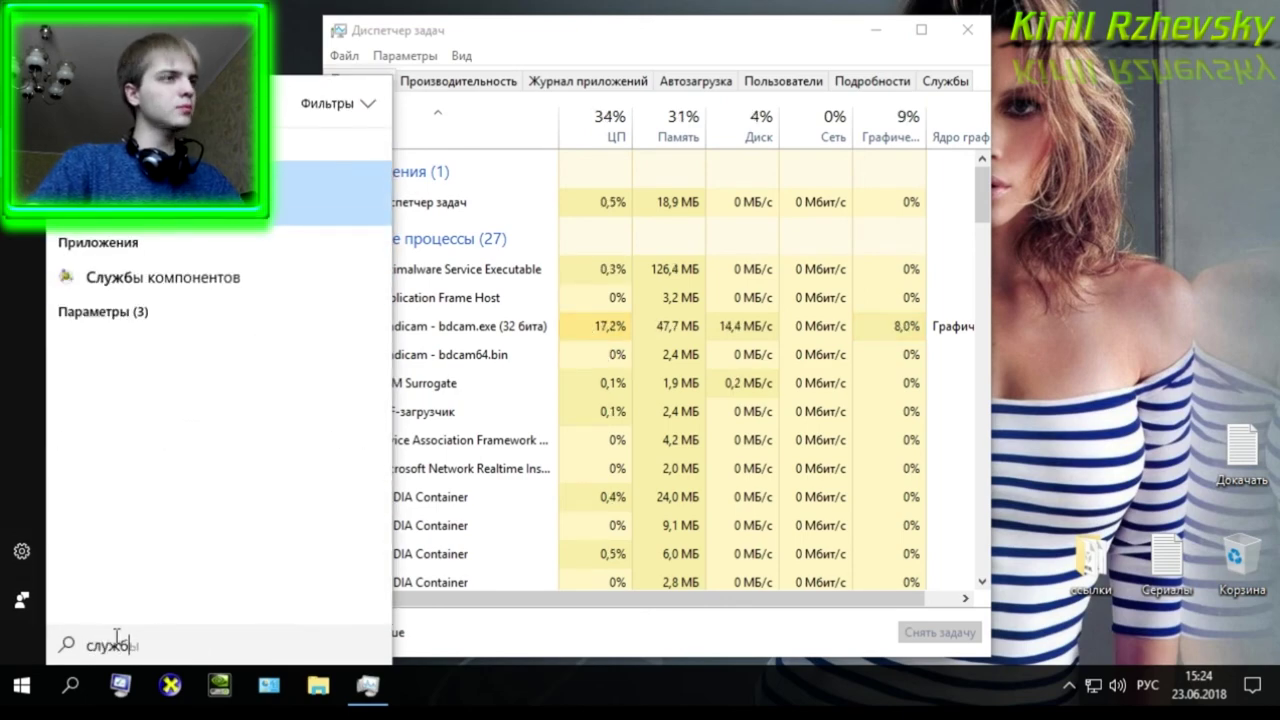
{"action": "key", "text": "Return"}
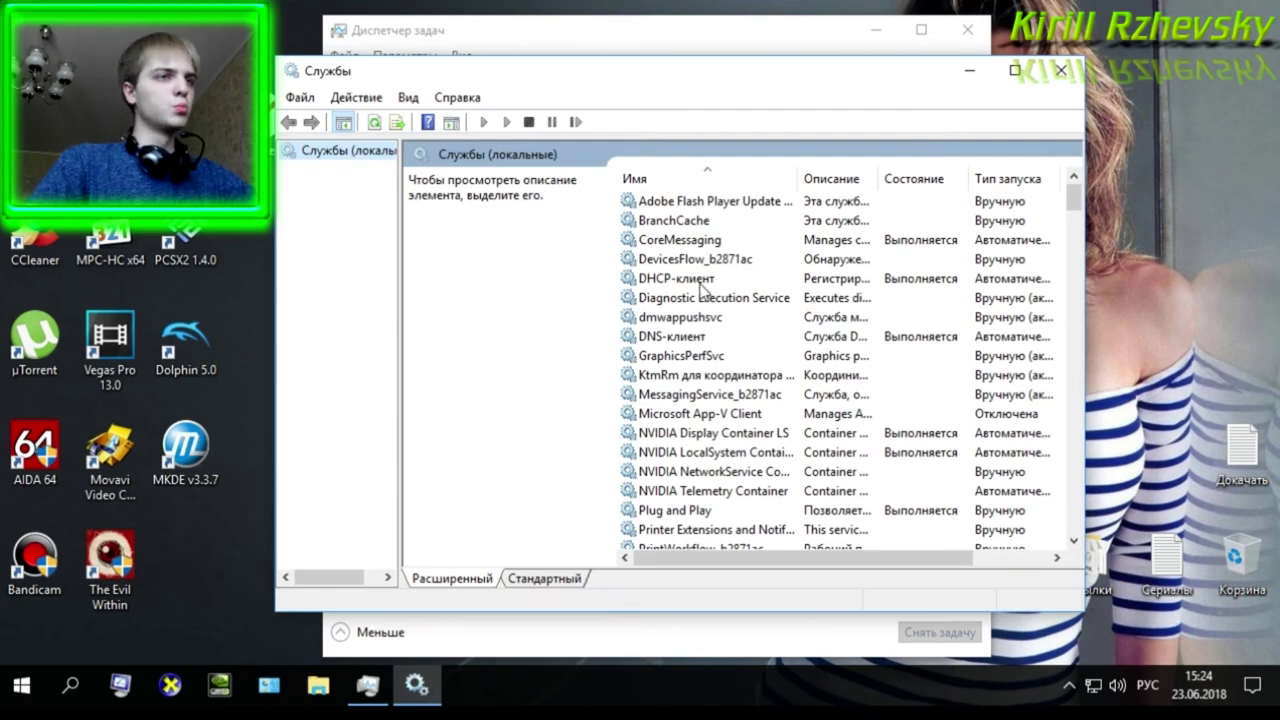
{"action": "scroll", "coordinate": [702, 288], "scroll_direction": "down", "scroll_amount": 4}
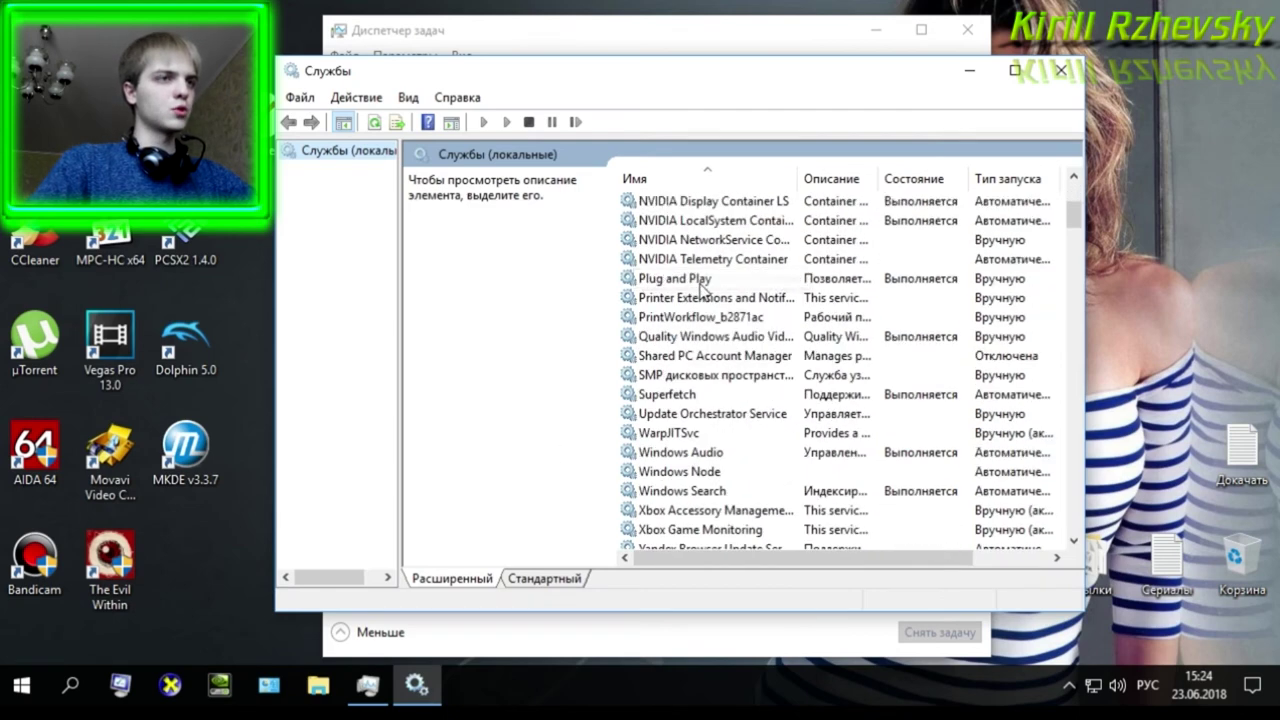
{"action": "left_click", "coordinate": [676, 397]}
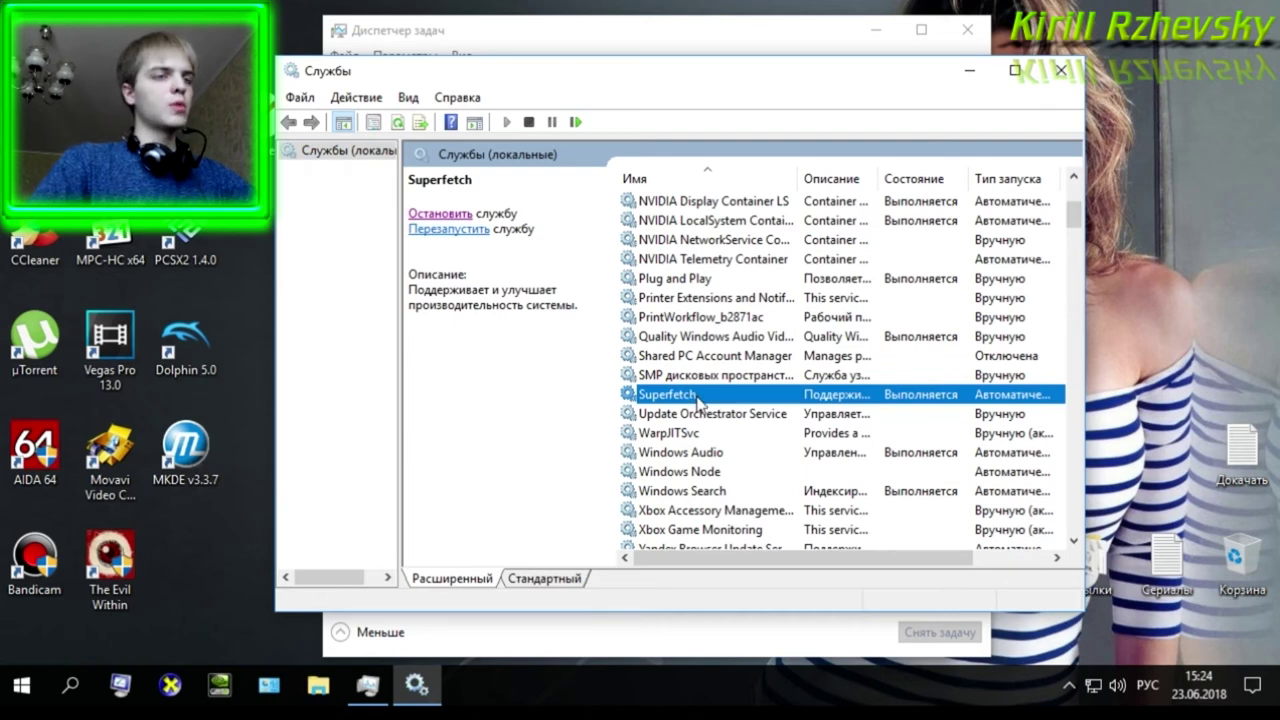
{"action": "double_click", "coordinate": [696, 398]}
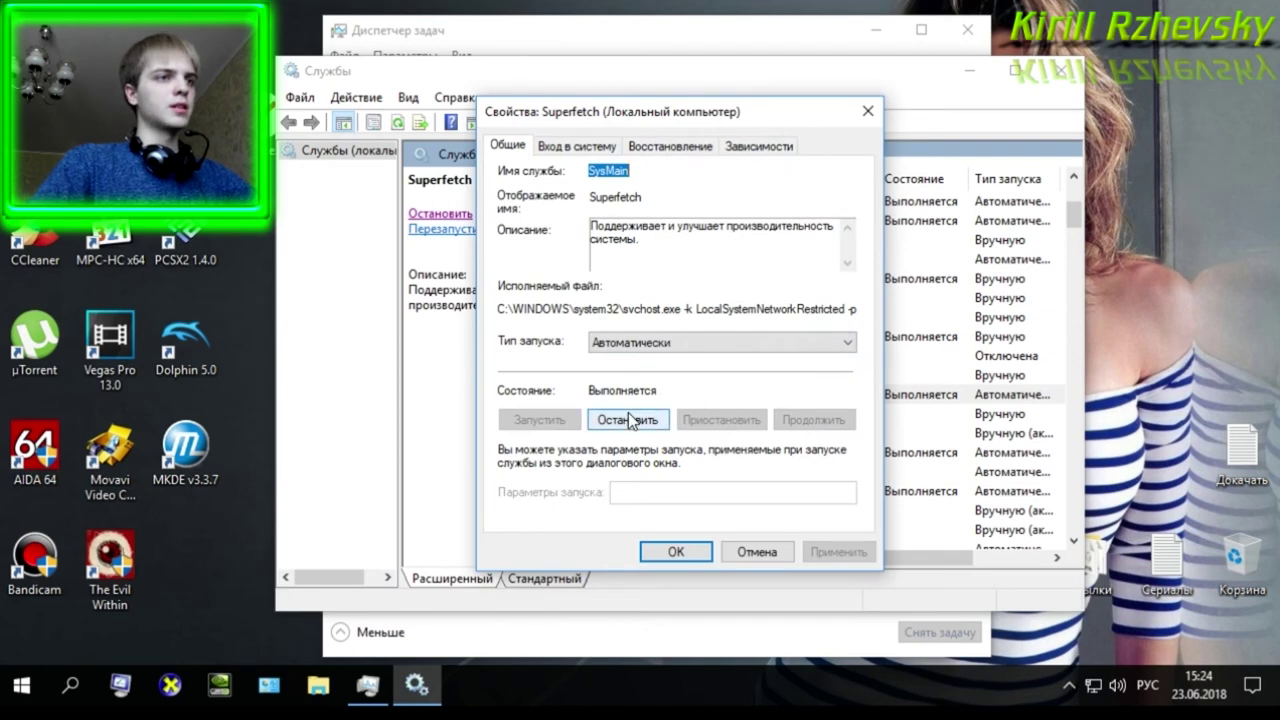
- Set Superfetch's startup type to Отключена, stop the service and apply the changes
{"action": "left_click", "coordinate": [665, 344]}
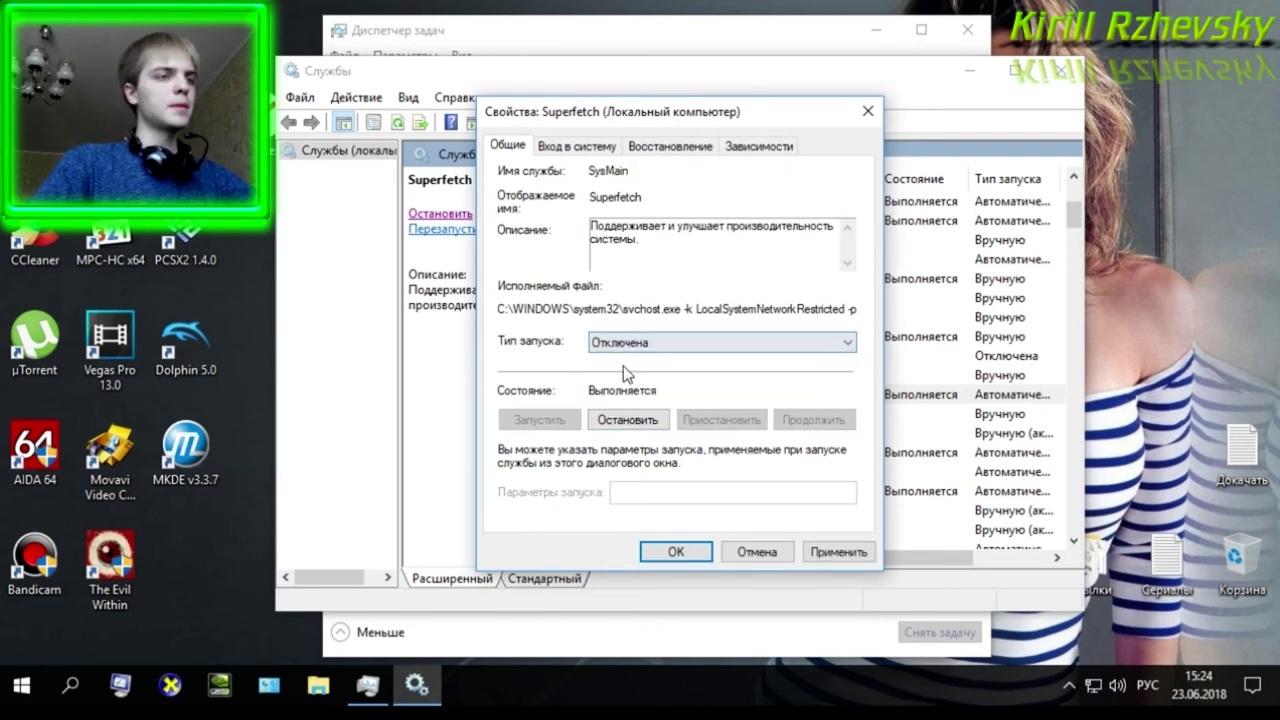
{"action": "left_click", "coordinate": [628, 420]}
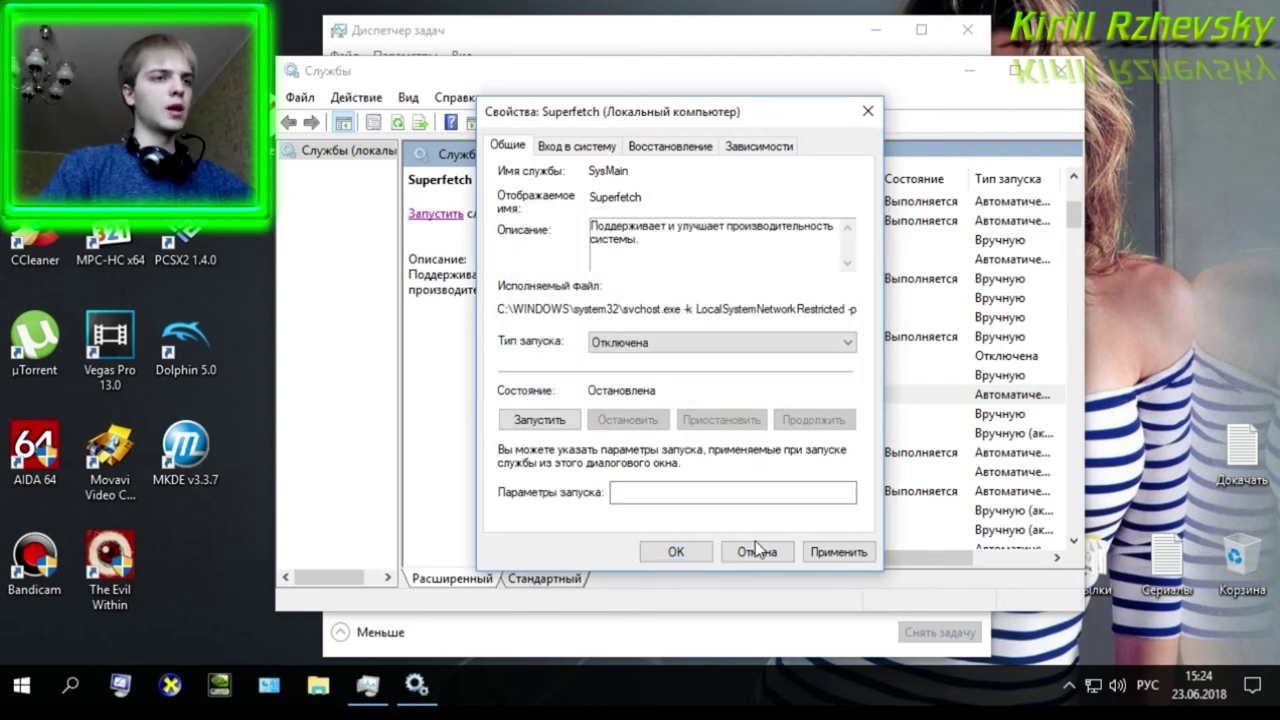
{"action": "left_click", "coordinate": [841, 554]}
{"action": "left_click", "coordinate": [676, 553]}
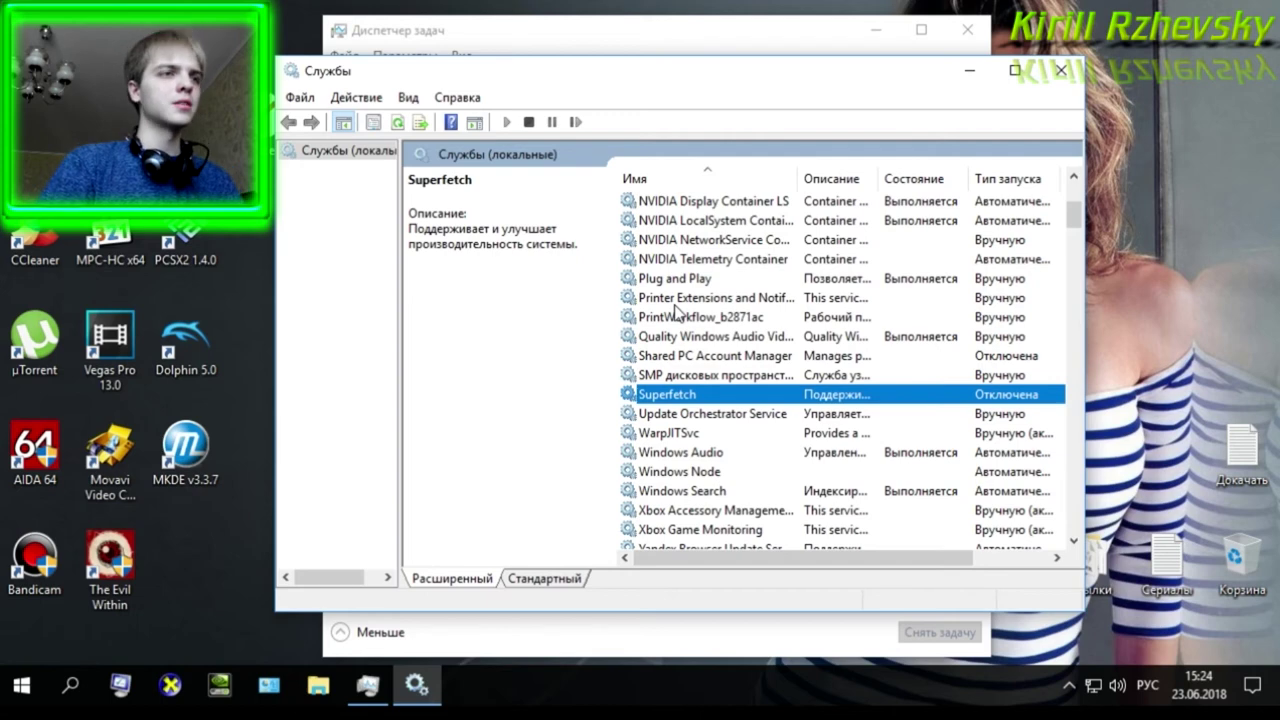
- Set Superfetch's startup type to Автоматически, start the service again and close the Services window
{"action": "double_click", "coordinate": [703, 395]}
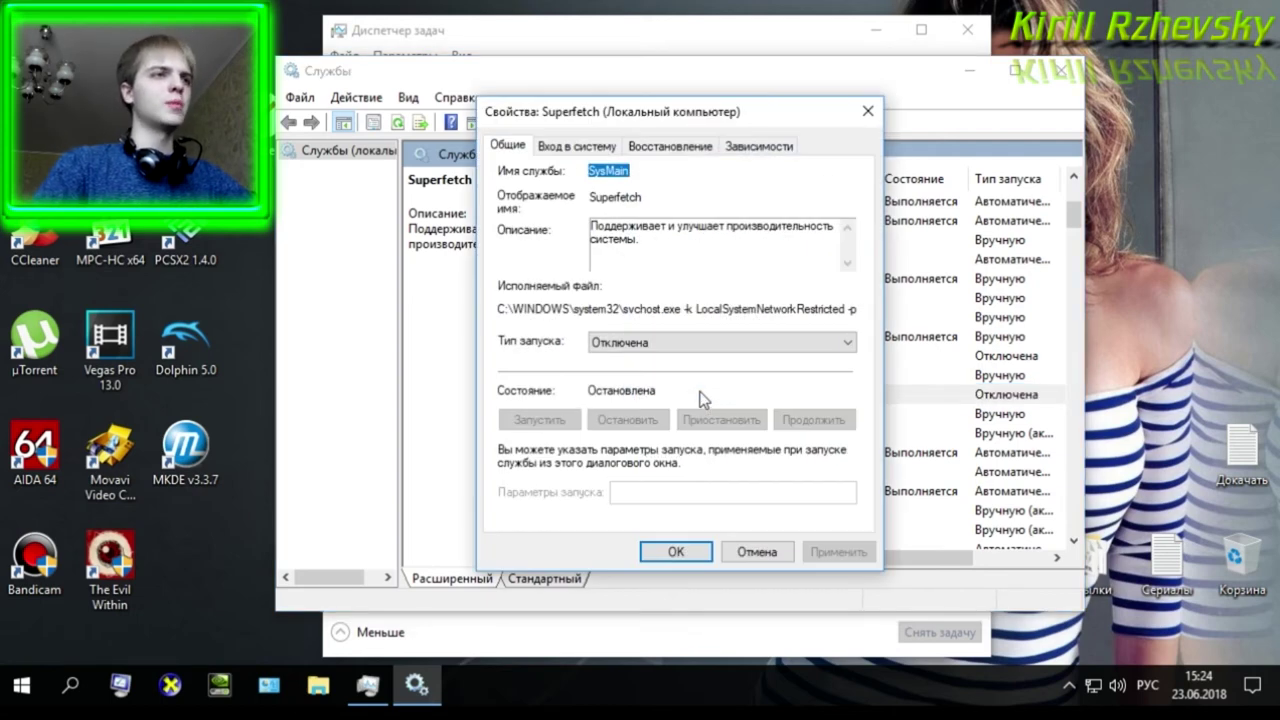
{"action": "left_click", "coordinate": [670, 340]}
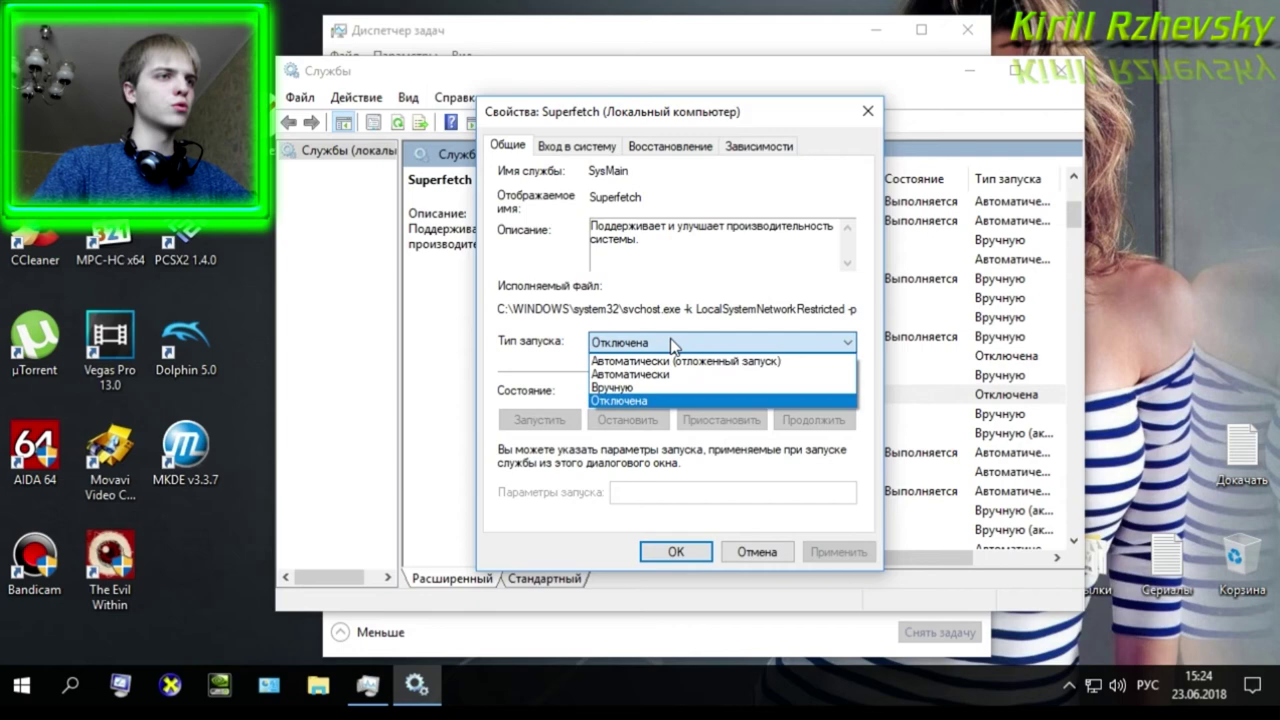
{"action": "left_click", "coordinate": [630, 374]}
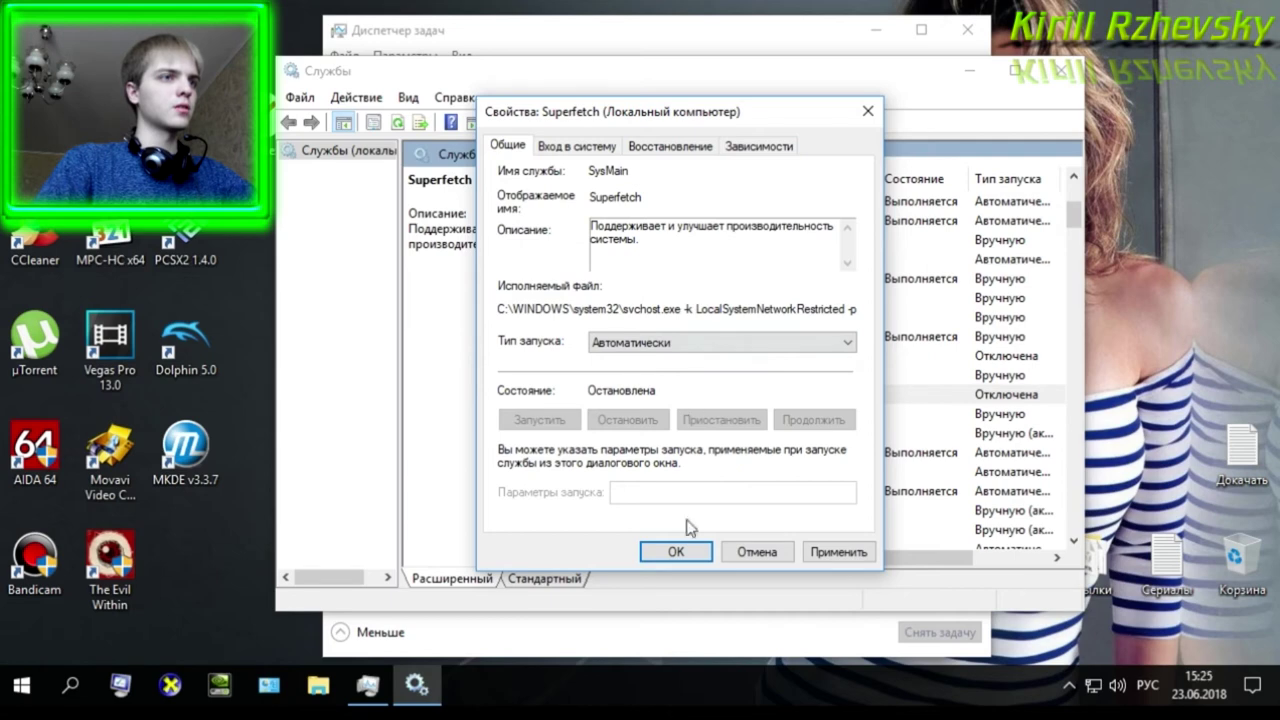
{"action": "left_click", "coordinate": [838, 552]}
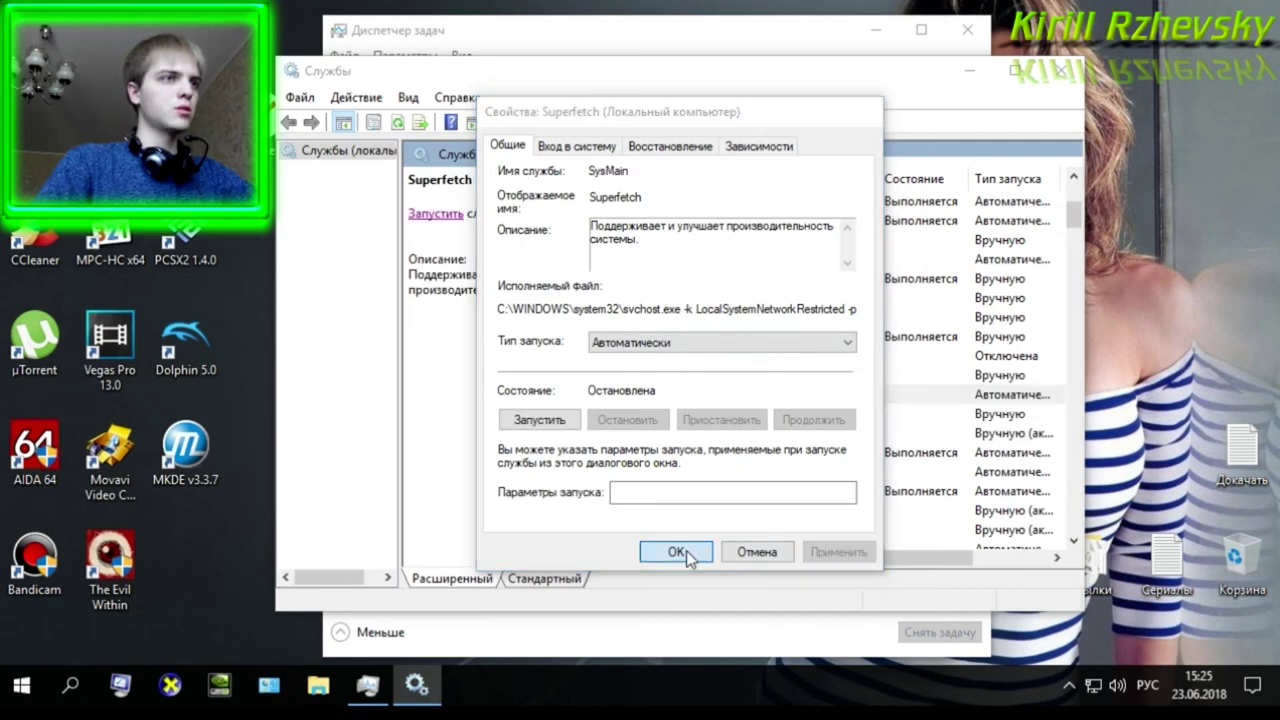
{"action": "left_click", "coordinate": [686, 553]}
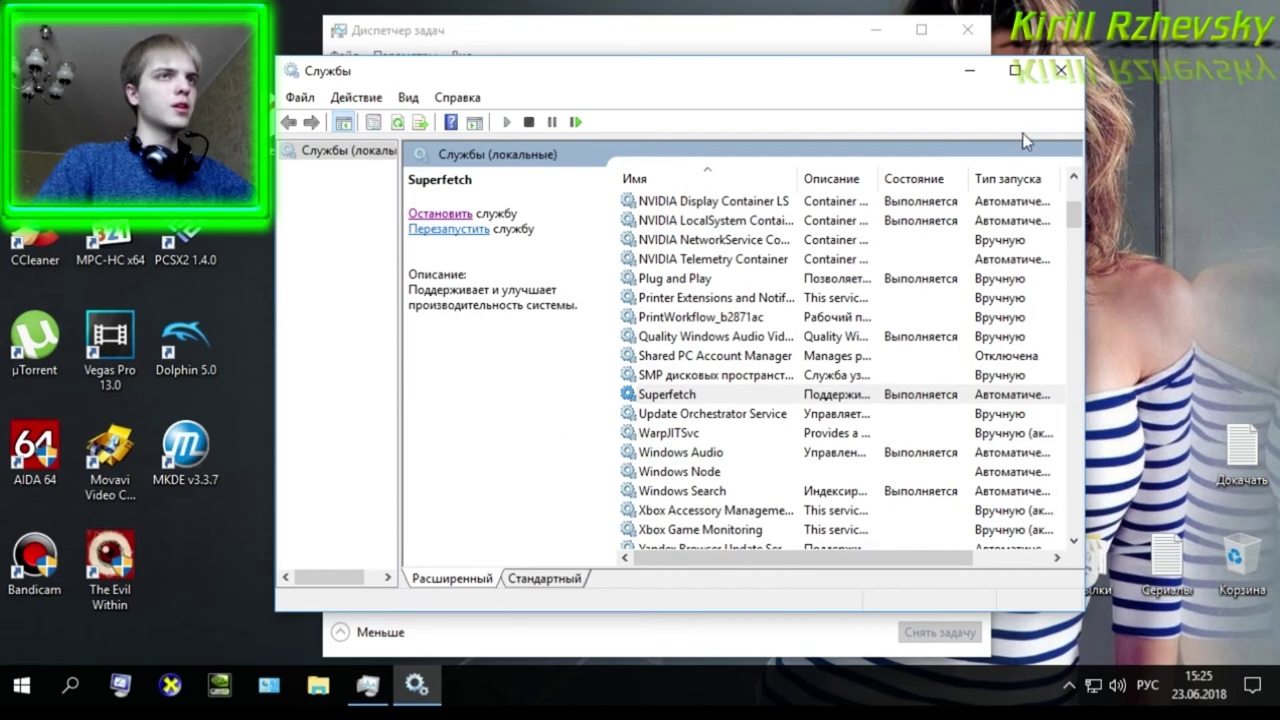
{"action": "left_click", "coordinate": [1060, 72]}
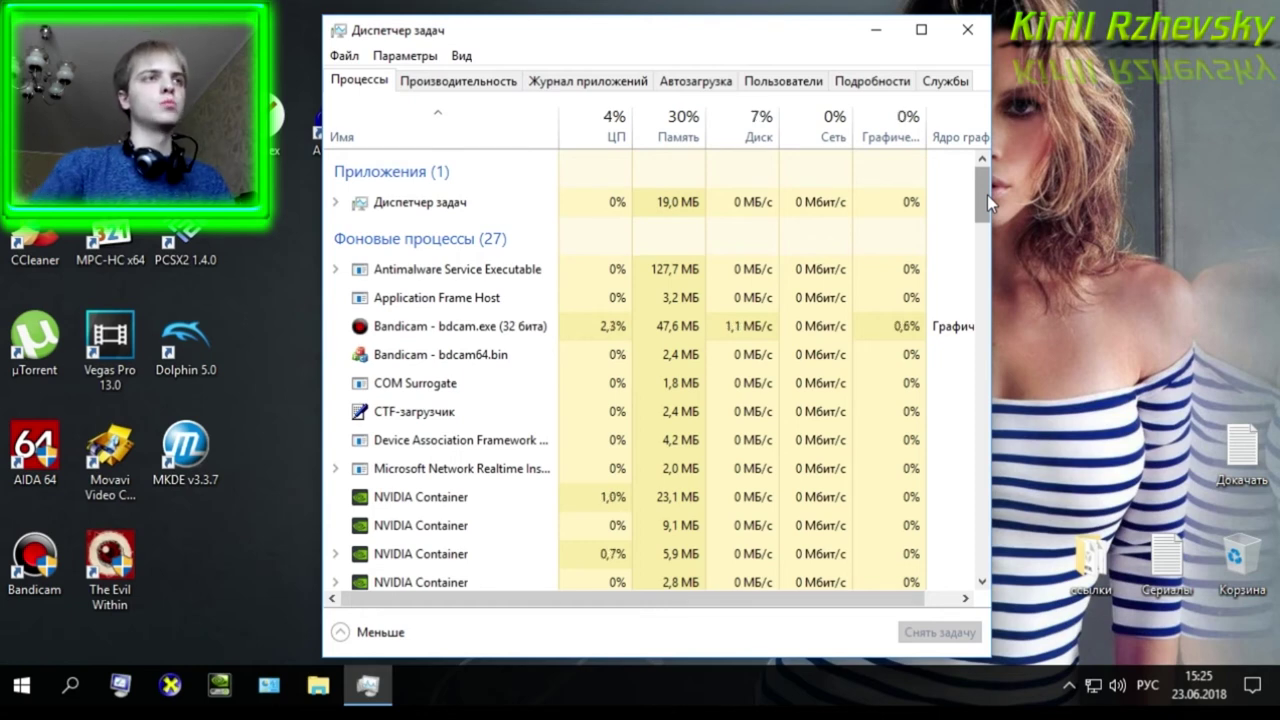
- Check the startup programs and the performance graphs in Task Manager, and close it
{"action": "left_click", "coordinate": [717, 90]}
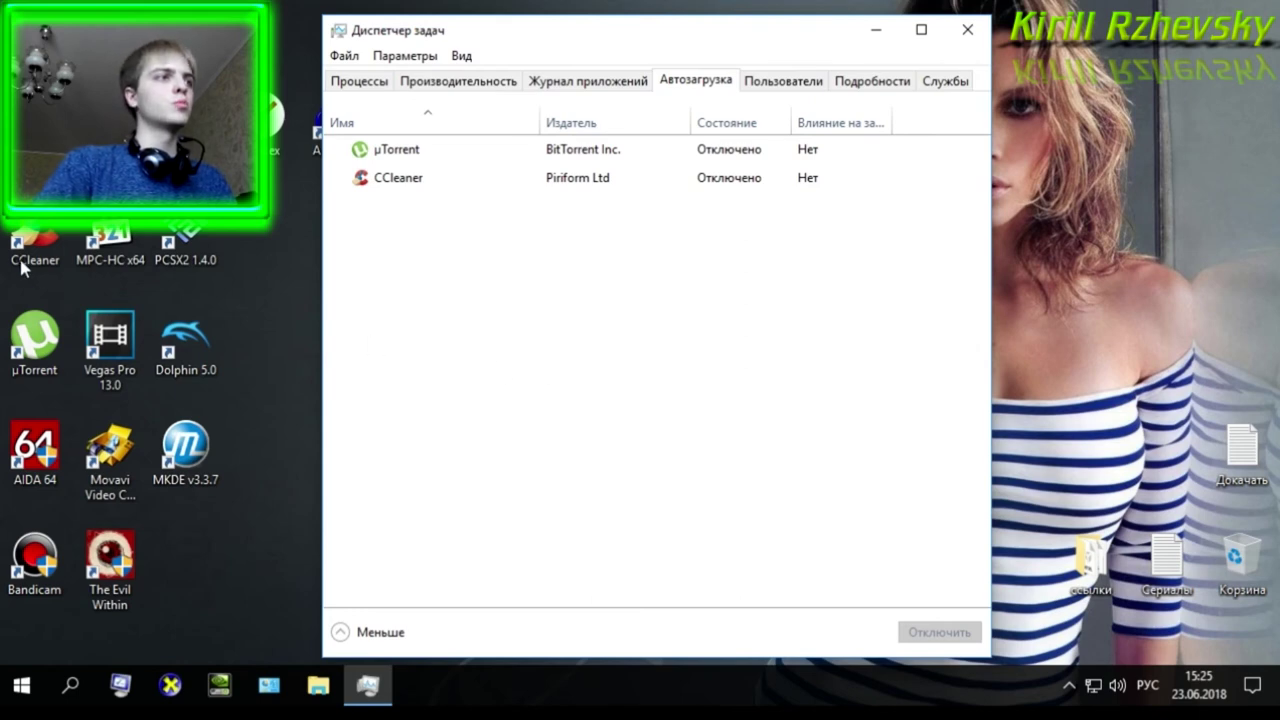
{"action": "left_click_drag", "start_coordinate": [32, 245], "coordinate": [197, 338]}
{"action": "left_click_drag", "start_coordinate": [334, 301], "coordinate": [1176, 228]}
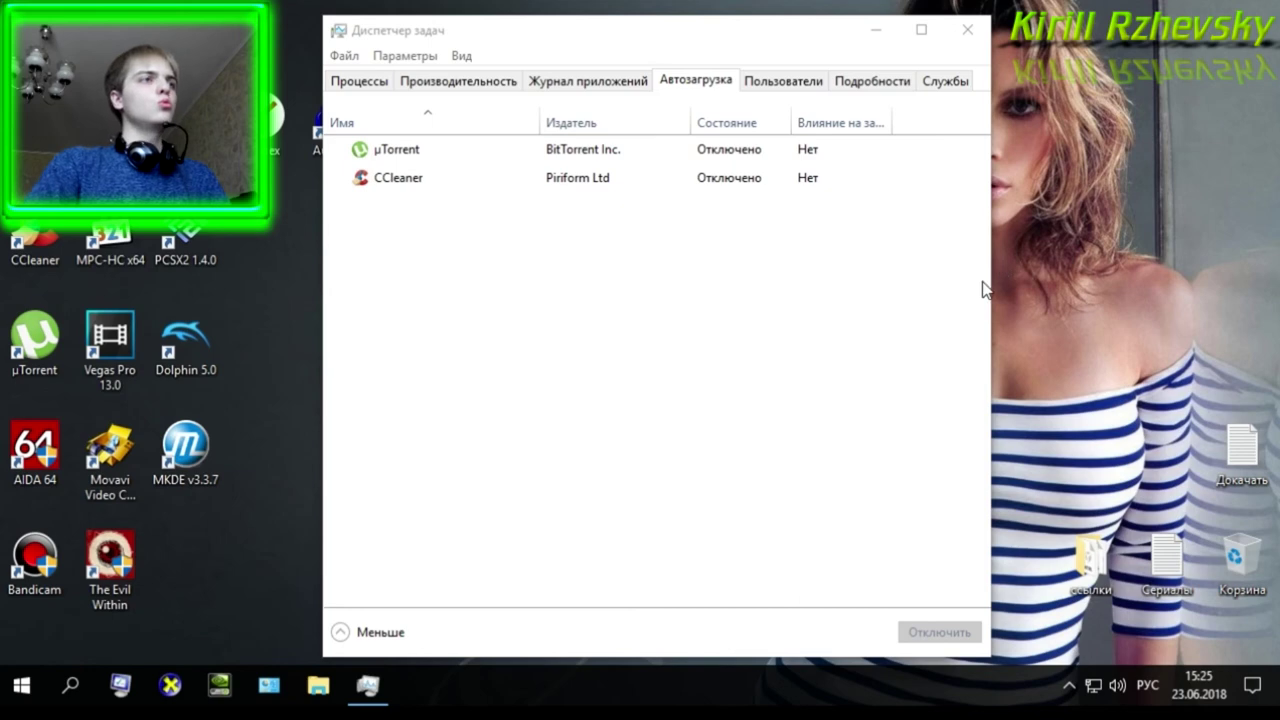
{"action": "left_click_drag", "start_coordinate": [700, 45], "coordinate": [733, 54]}
{"action": "left_click", "coordinate": [518, 95]}
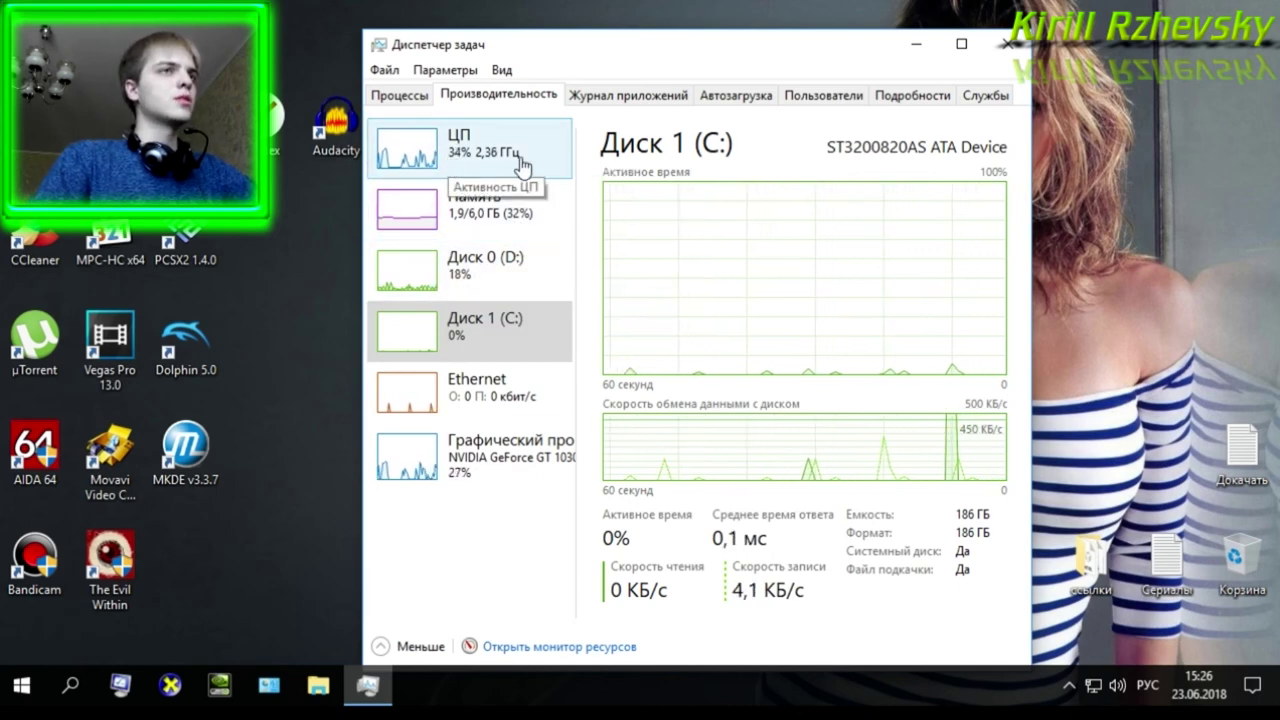
{"action": "left_click", "coordinate": [1007, 44]}
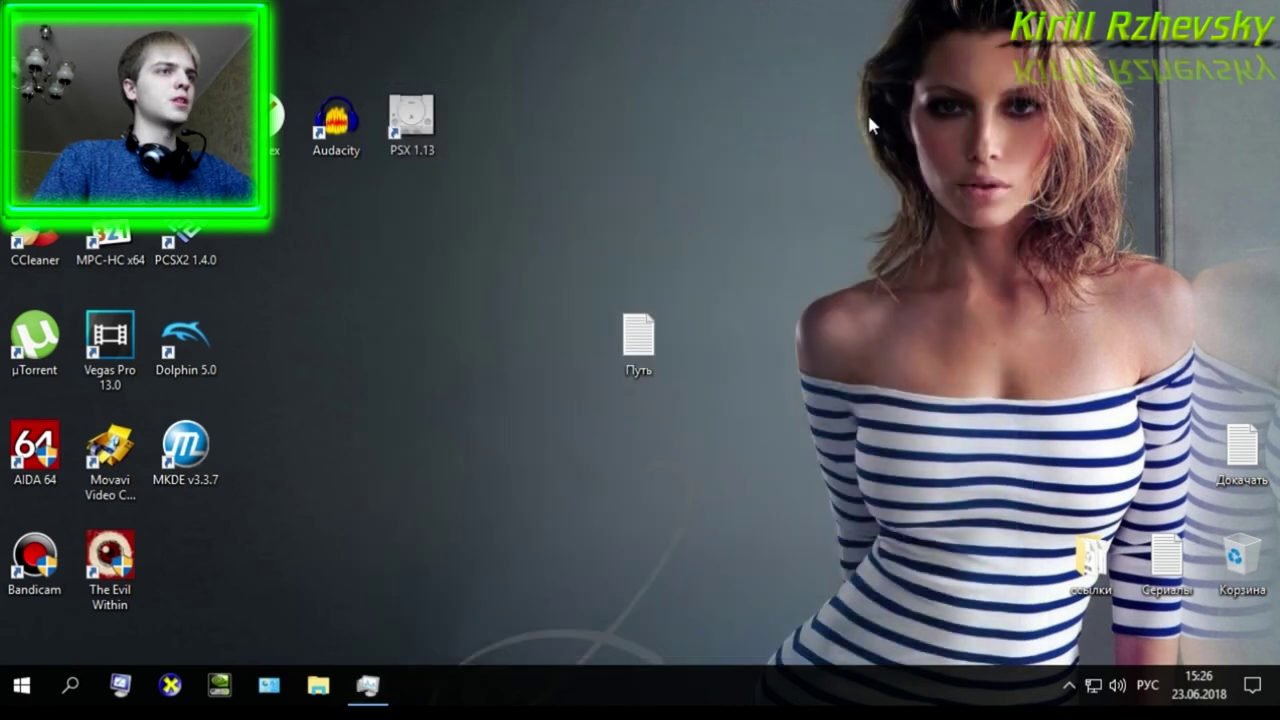
- Launch AIDA64 from the desktop and show the computer's sensor readings (Датчики)
{"action": "double_click", "coordinate": [29, 460]}
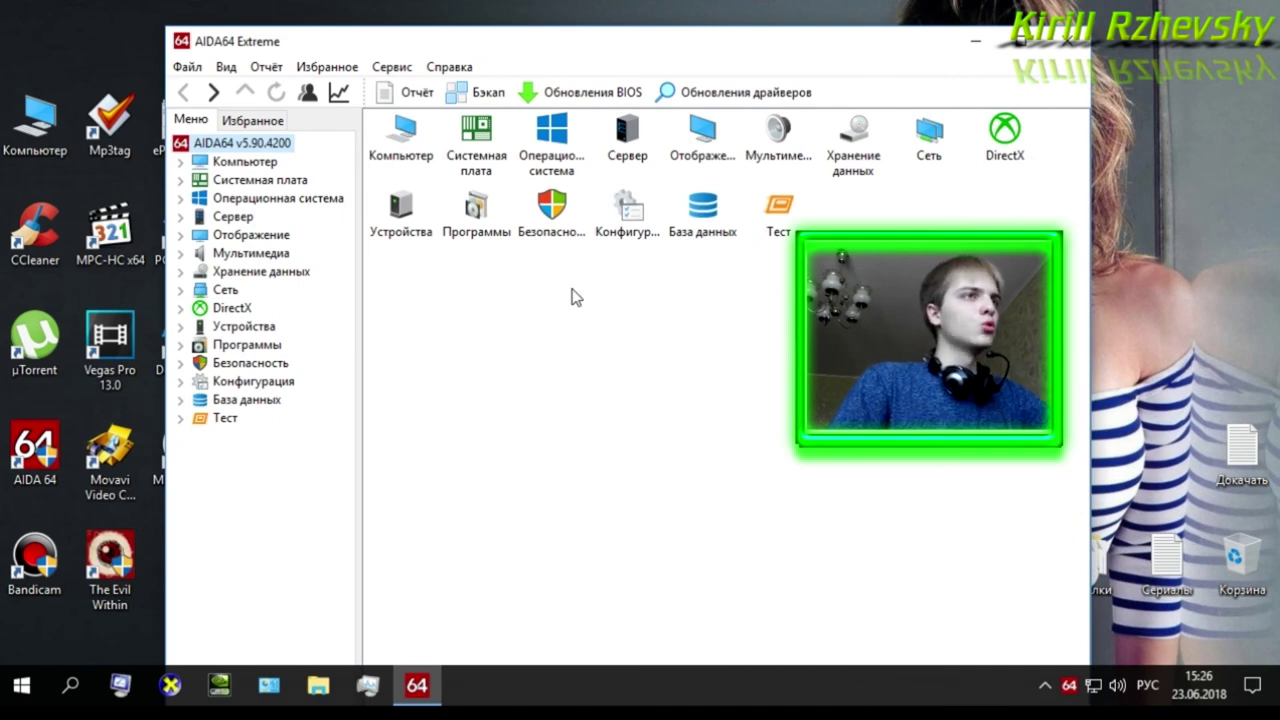
{"action": "key", "text": "Down"}
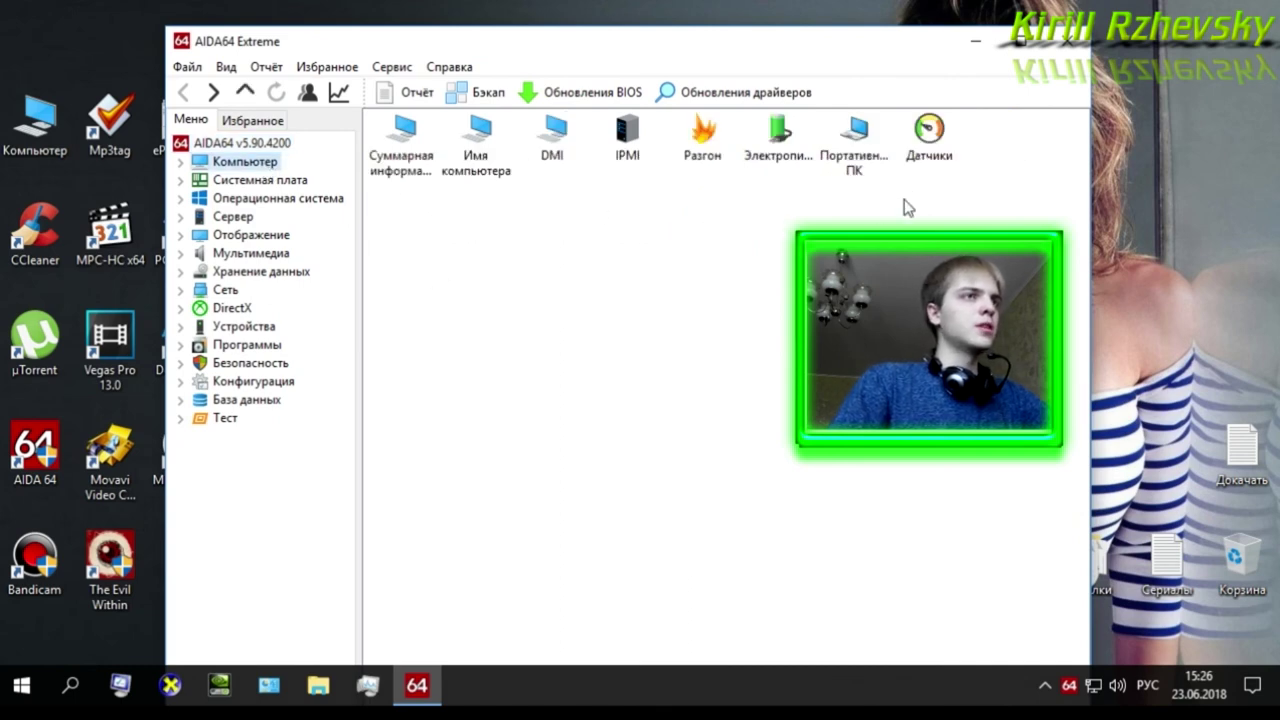
{"action": "double_click", "coordinate": [928, 145]}
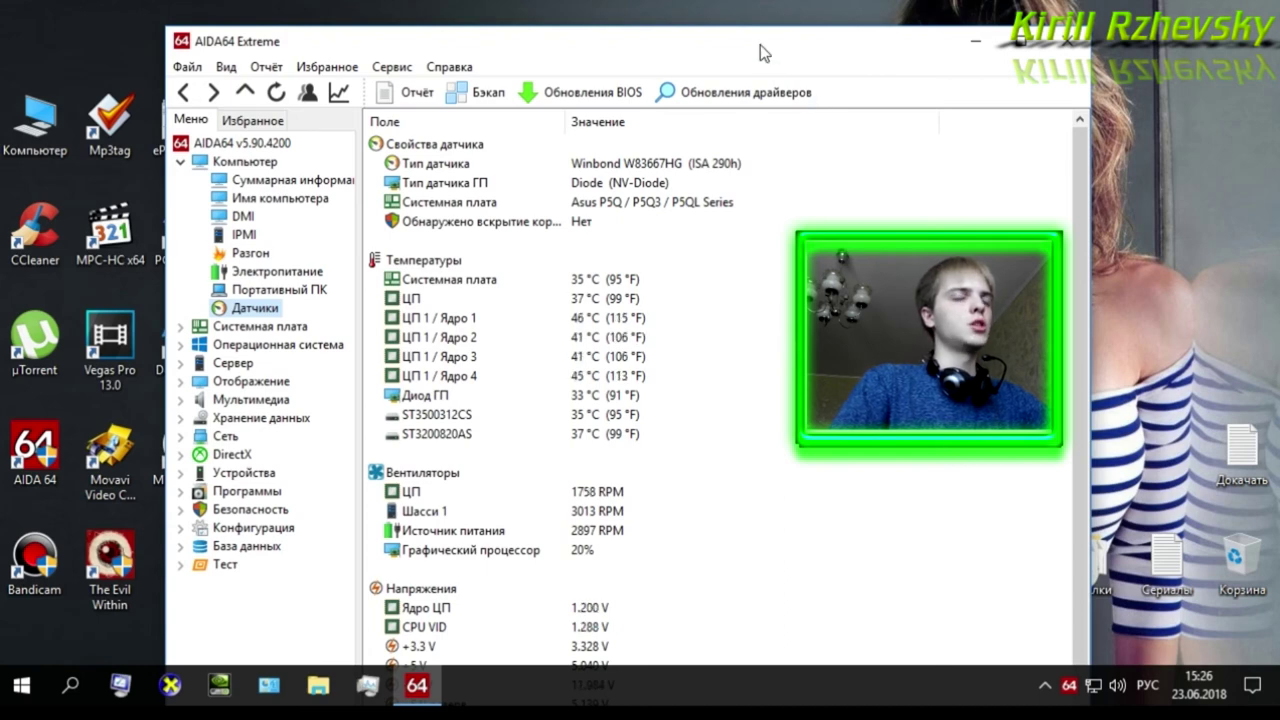
{"action": "left_click_drag", "start_coordinate": [760, 44], "coordinate": [790, 22]}
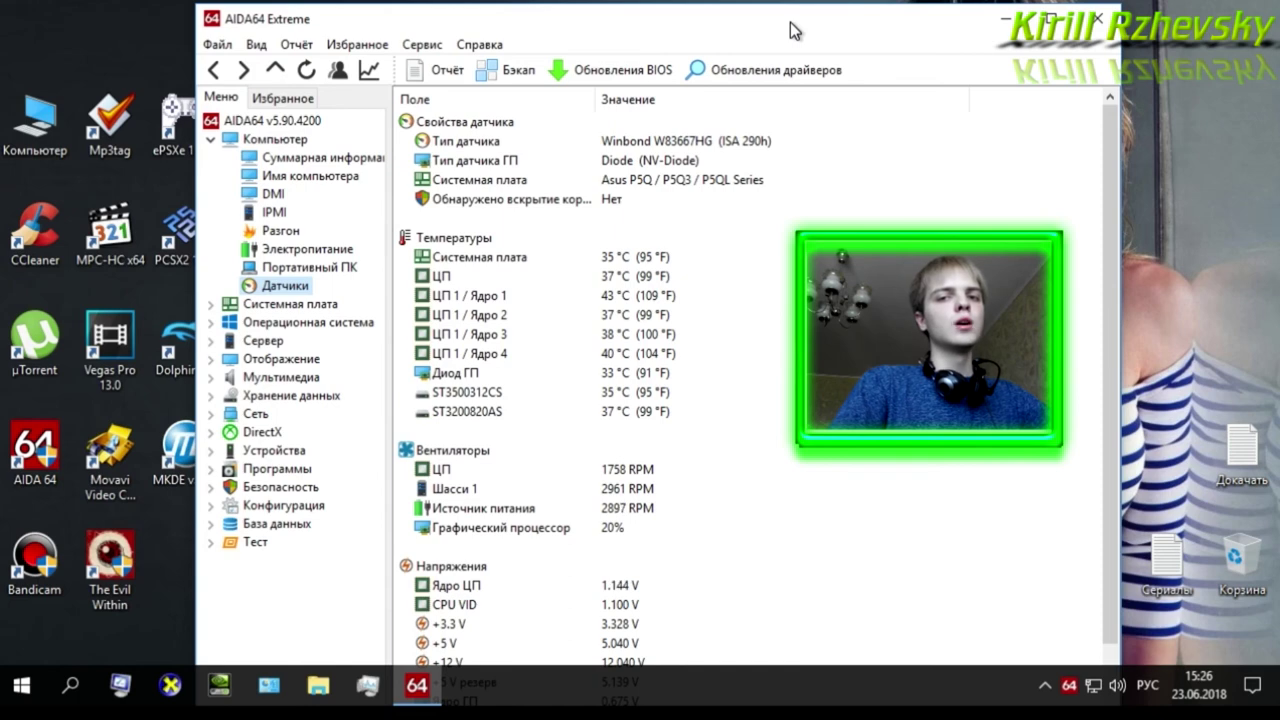
{"action": "left_click_drag", "start_coordinate": [790, 22], "coordinate": [801, 58]}
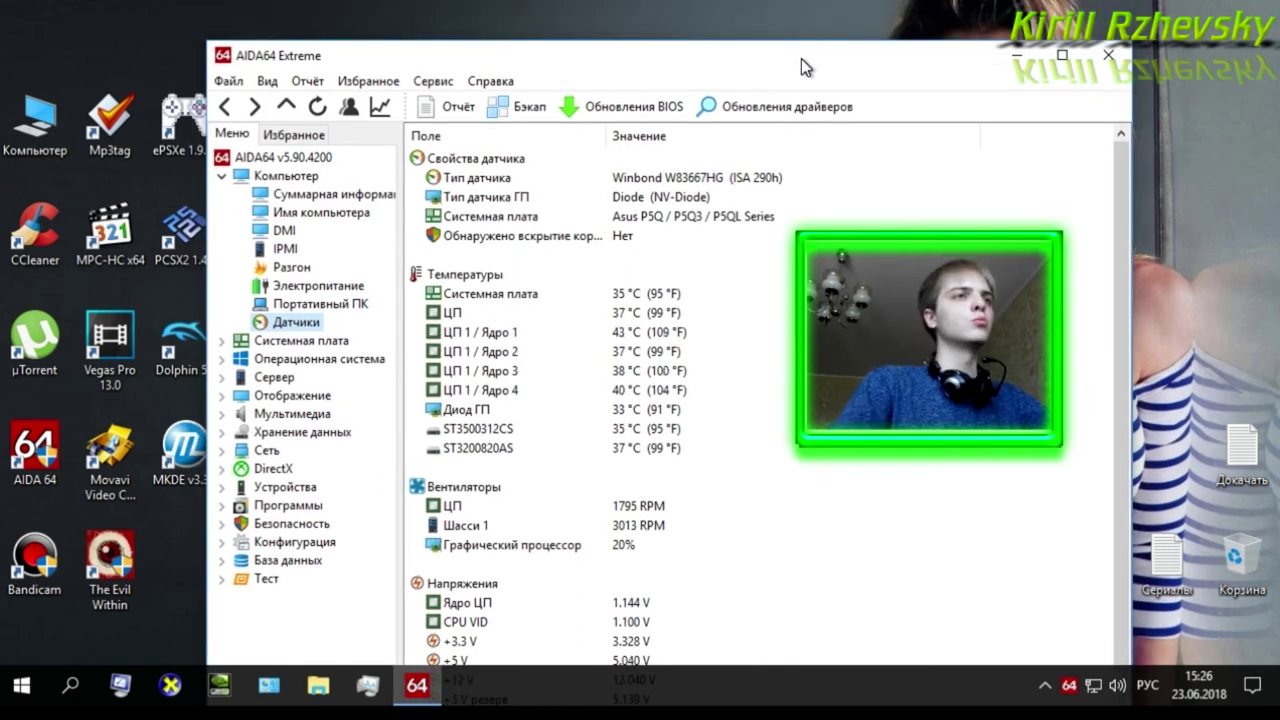
{"action": "left_click_drag", "start_coordinate": [801, 58], "coordinate": [787, 39]}
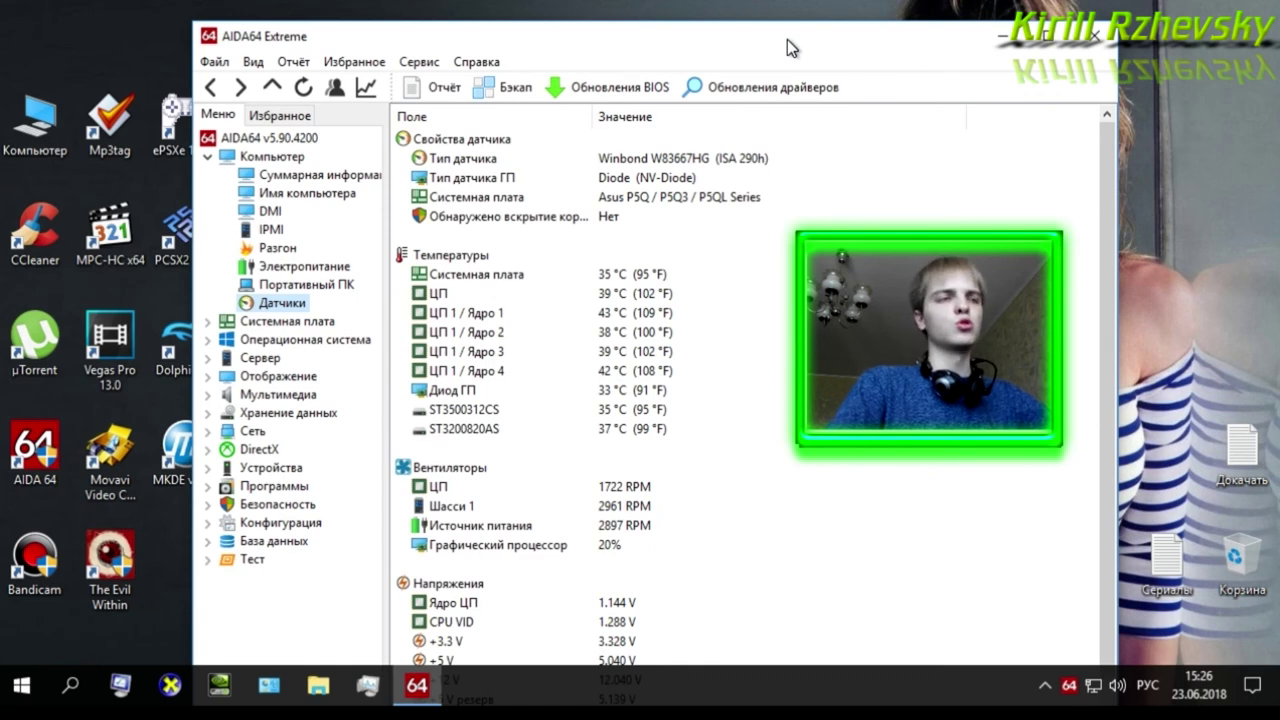
{"action": "left_click_drag", "start_coordinate": [787, 39], "coordinate": [756, 15]}
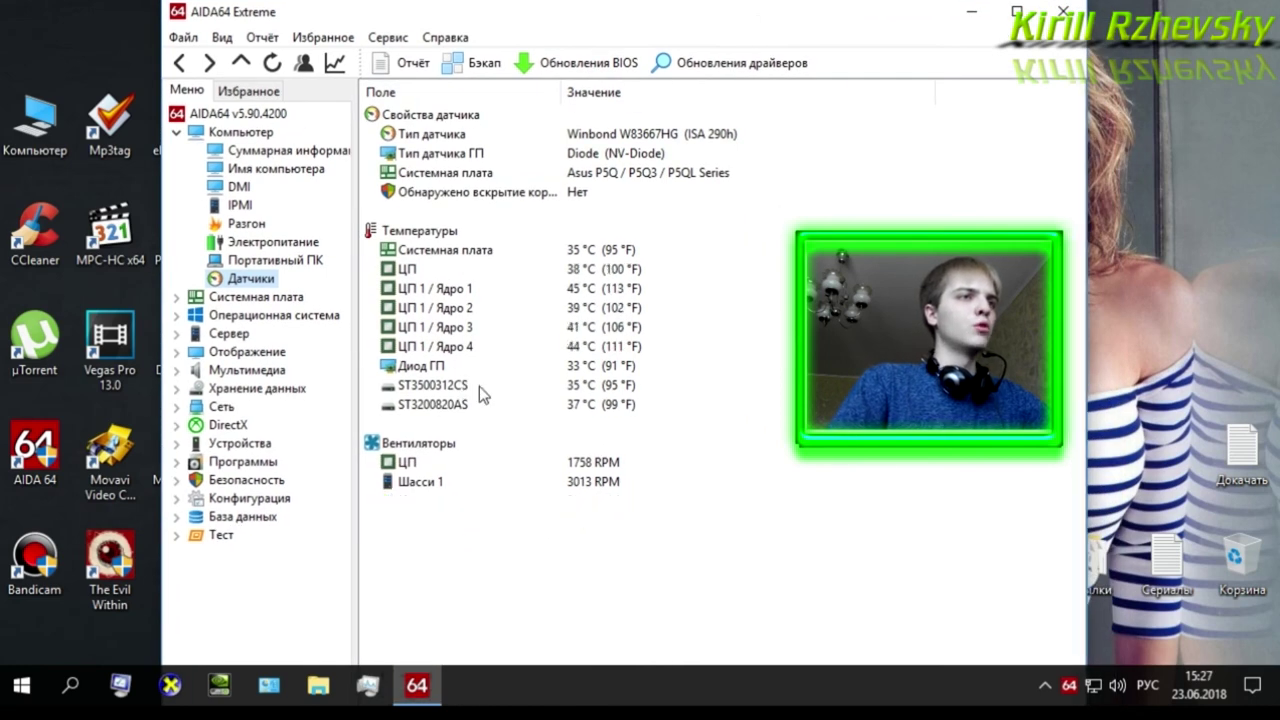
- Examine the temperatures of the GPU diode and the individual CPU cores, and close AIDA64
{"action": "left_click", "coordinate": [580, 370]}
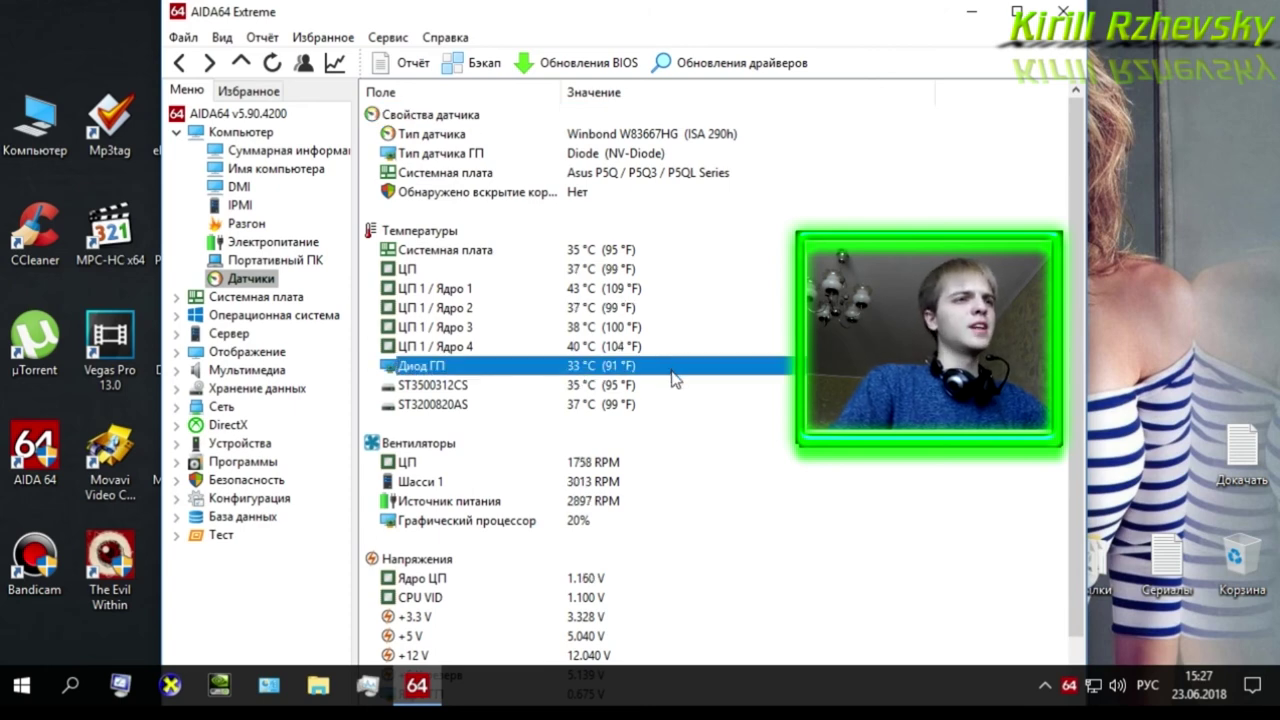
{"action": "left_click", "coordinate": [577, 344]}
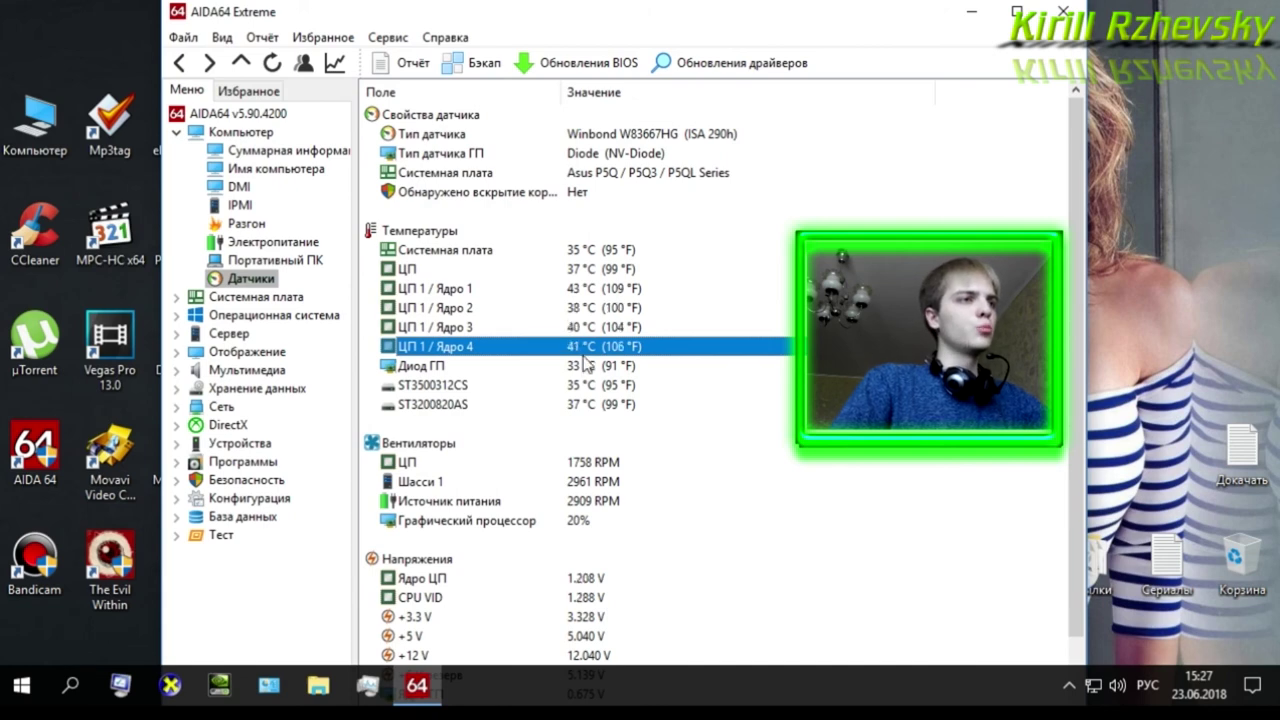
{"action": "left_click", "coordinate": [573, 334]}
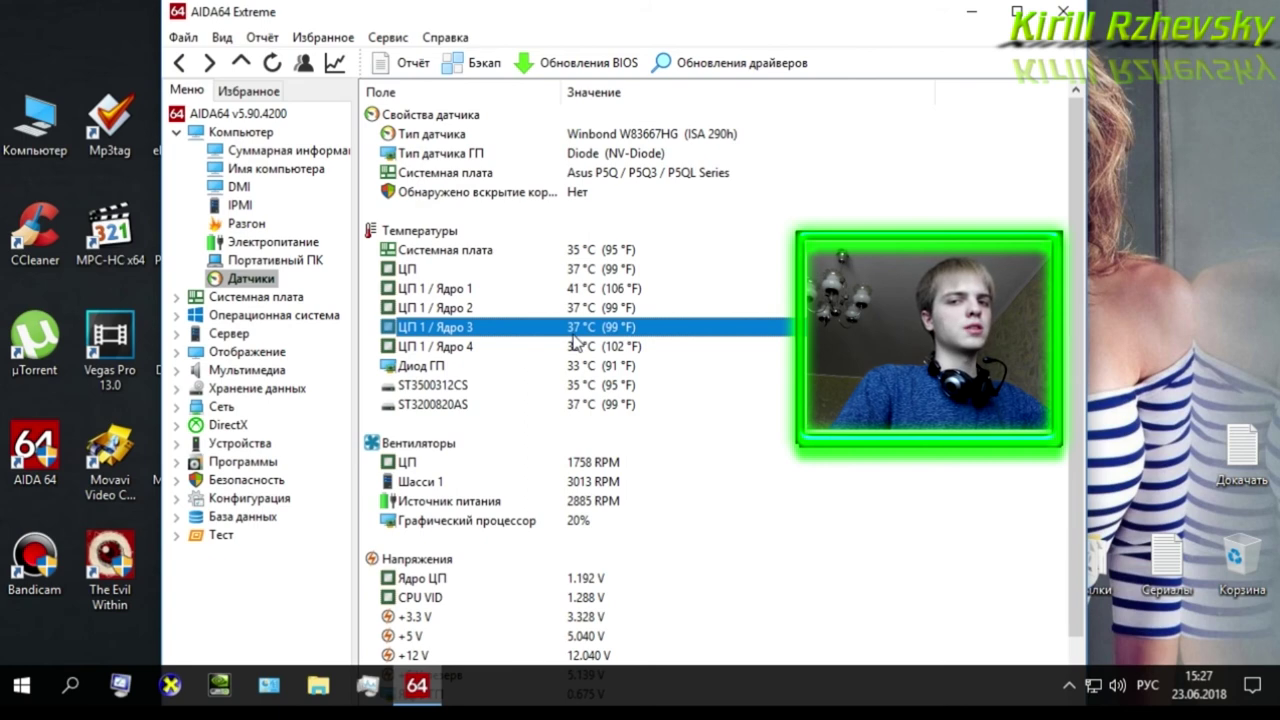
{"action": "left_click", "coordinate": [577, 291]}
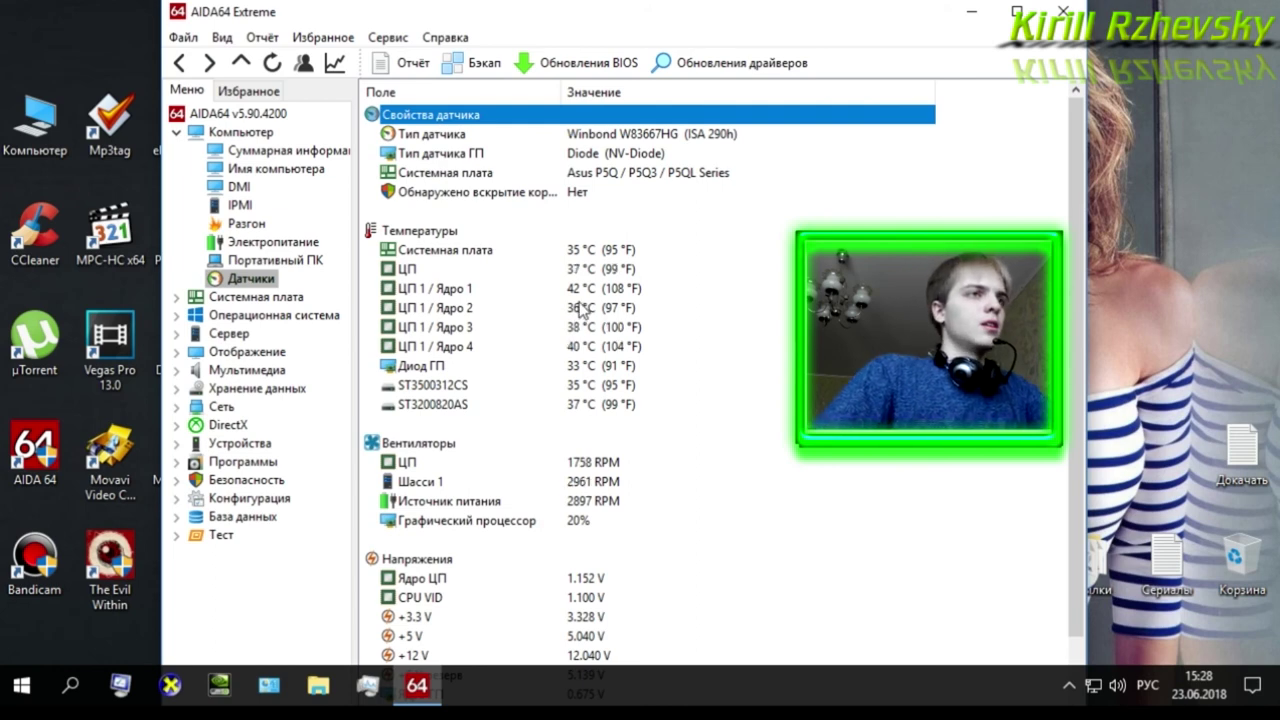
{"action": "left_click_drag", "start_coordinate": [794, 17], "coordinate": [808, 76]}
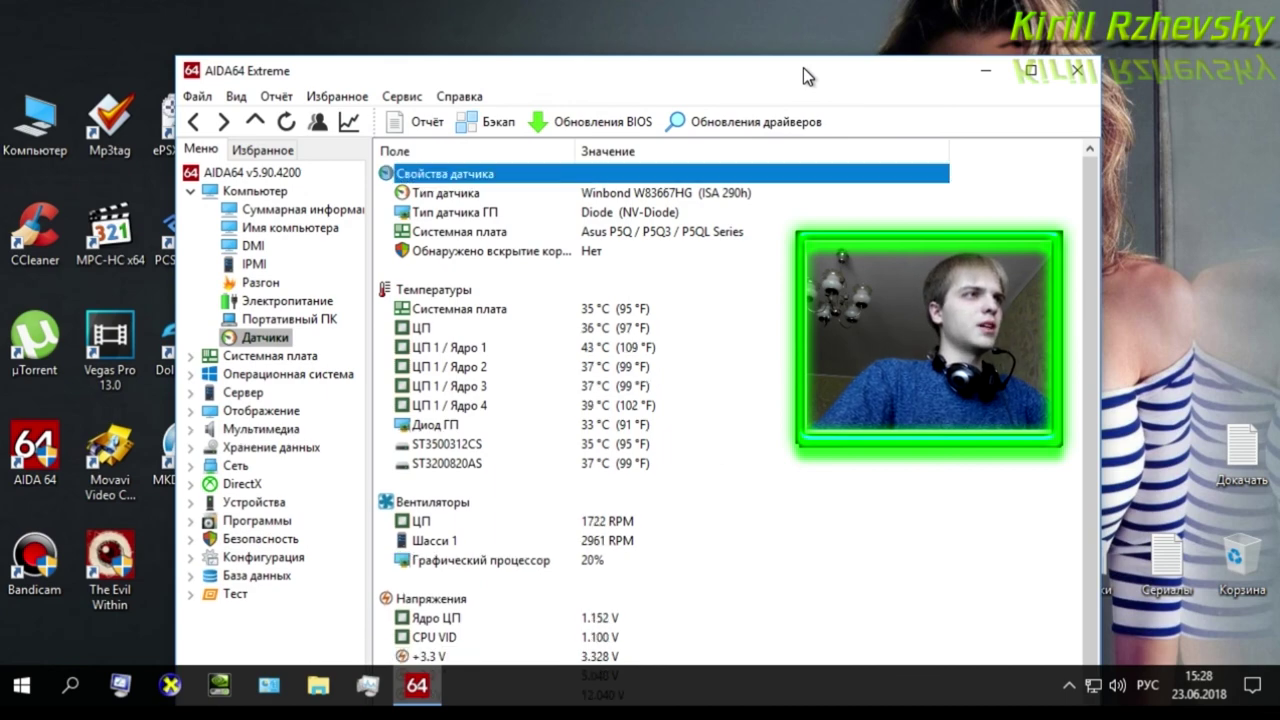
{"action": "left_click", "coordinate": [1077, 70]}
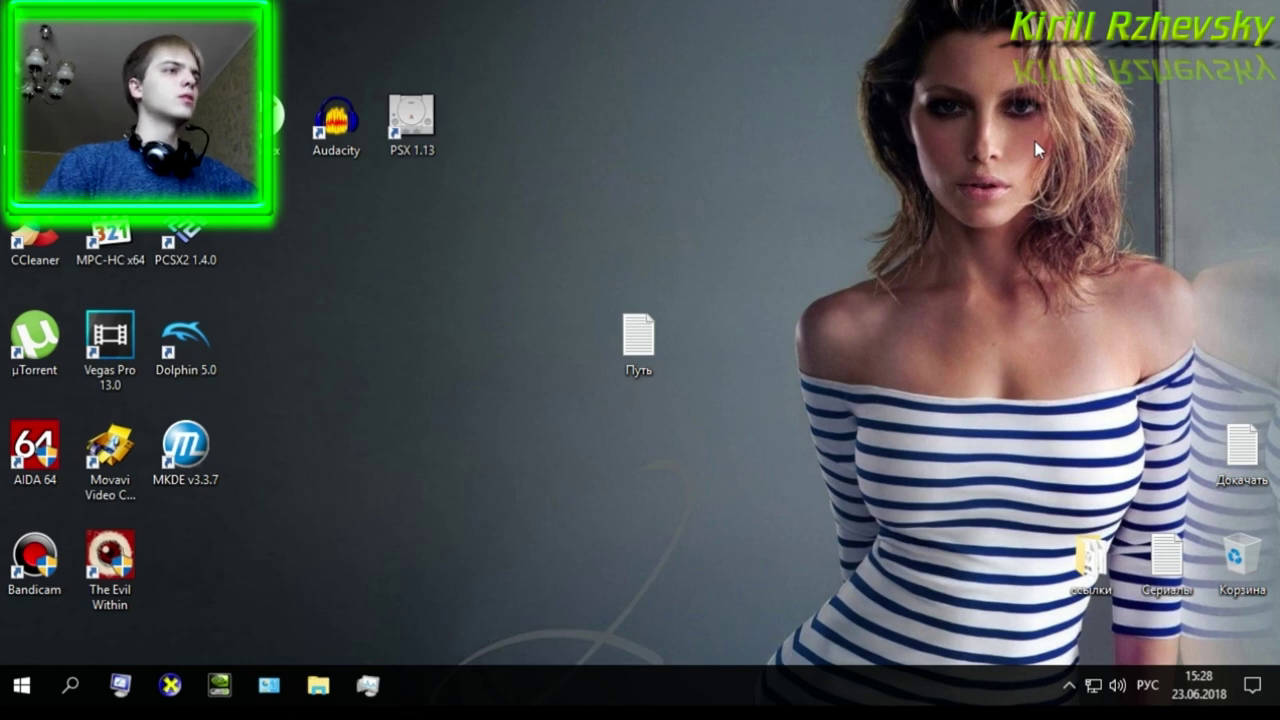
- Move the AIDA 64 shortcut to an empty area of the desktop and return it to its original place
{"action": "right_click", "coordinate": [871, 125]}
{"action": "left_click", "coordinate": [912, 192]}
{"action": "left_click_drag", "start_coordinate": [35, 450], "coordinate": [805, 215]}
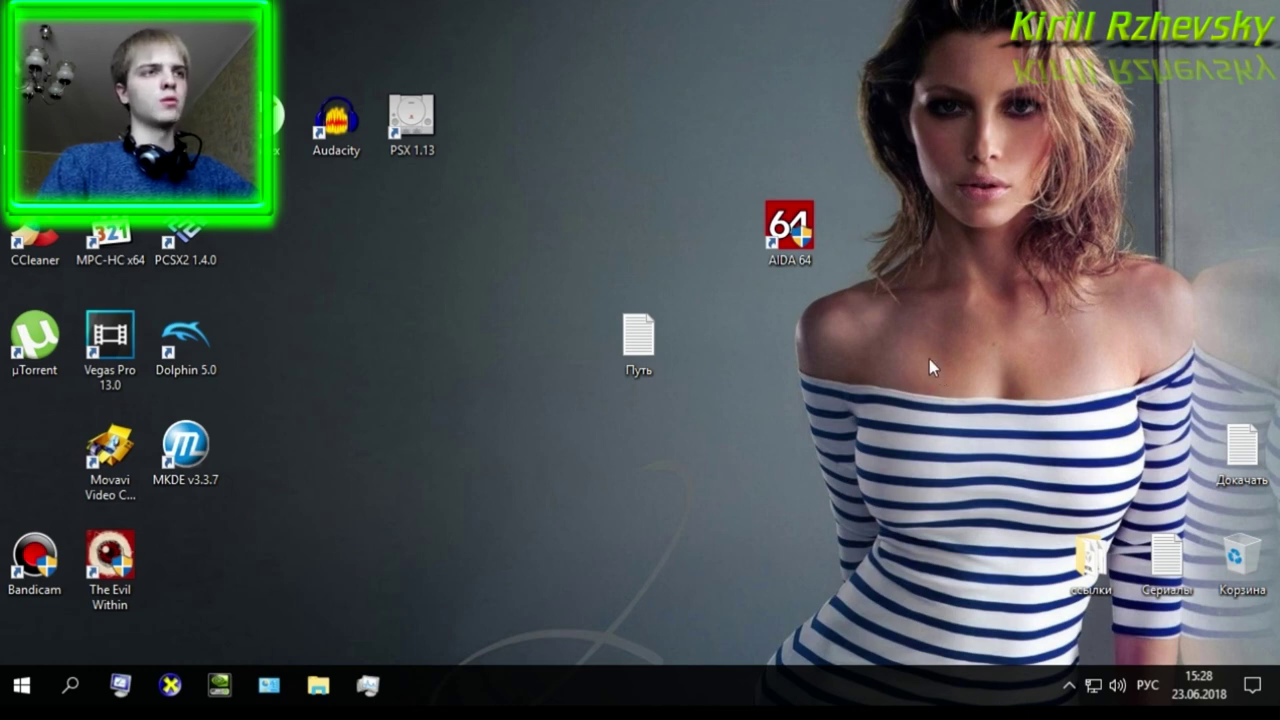
{"action": "left_click_drag", "start_coordinate": [816, 256], "coordinate": [60, 455]}
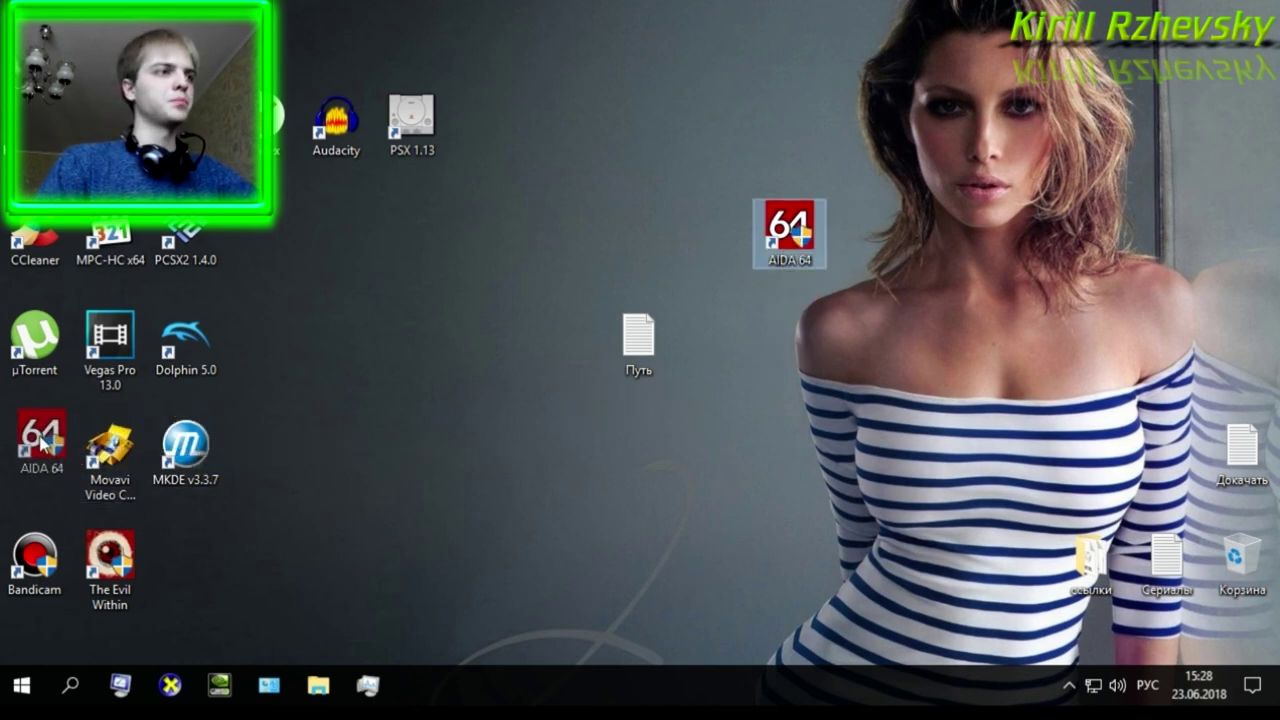
{"action": "left_click", "coordinate": [535, 393]}
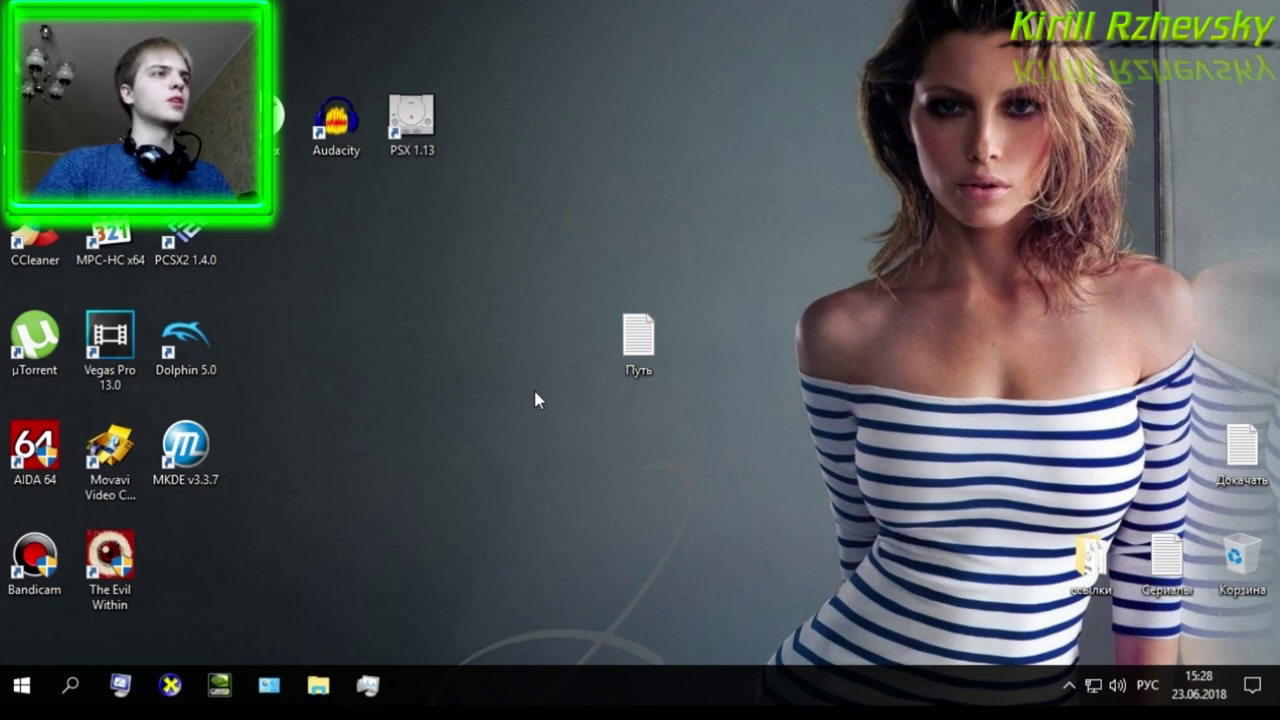
{"action": "key", "text": "alt+shift"}
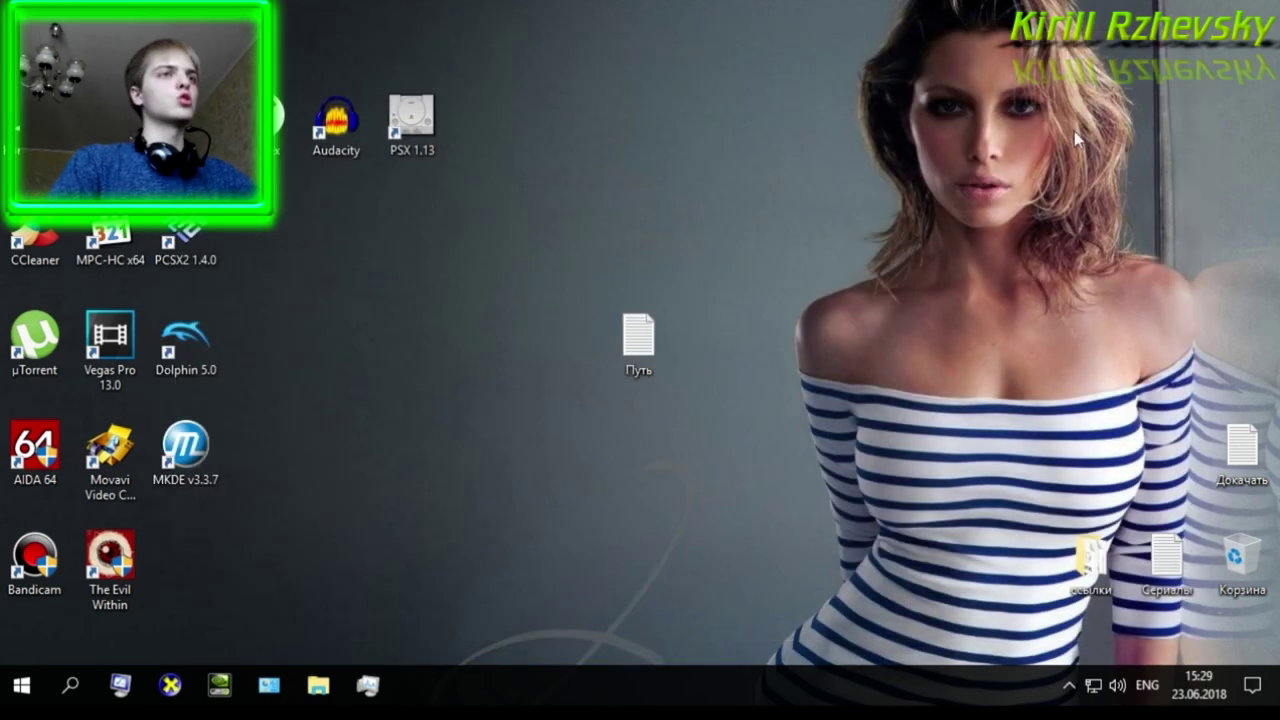
{"action": "left_click_drag", "start_coordinate": [638, 338], "coordinate": [677, 343]}
{"action": "left_click", "coordinate": [750, 335]}
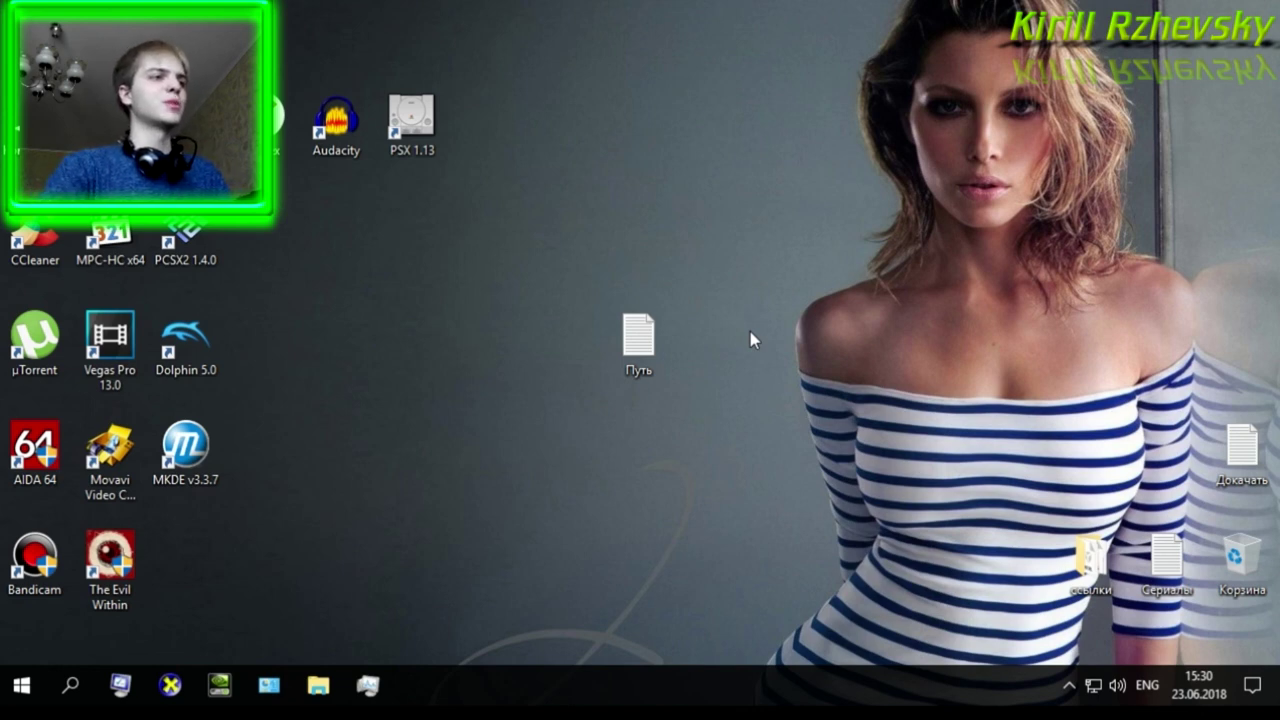
{"action": "left_click_drag", "start_coordinate": [34, 452], "coordinate": [419, 457]}
{"action": "left_click", "coordinate": [419, 457]}
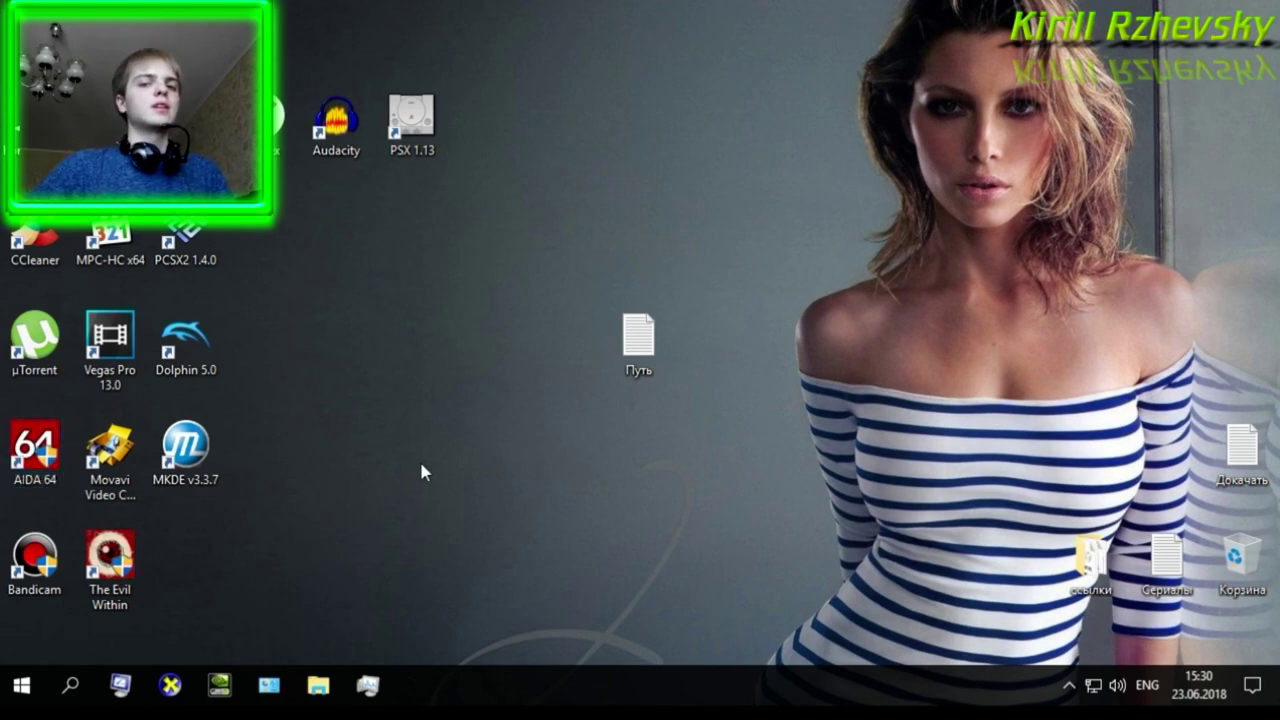